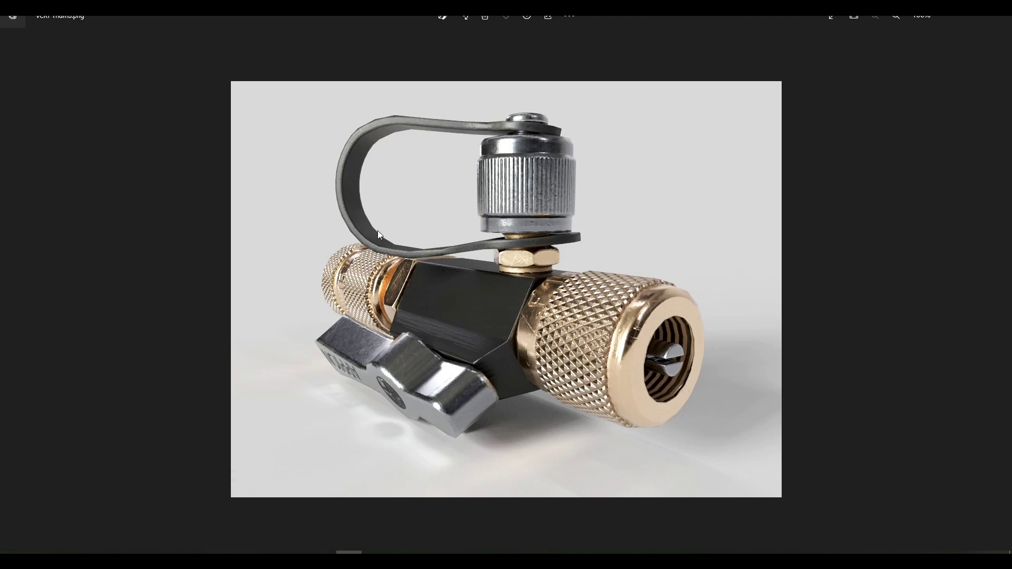
Switch to Maya, show the low-poly group Low_Grp instead of High_Grp, and select it
key("alt+Tab")
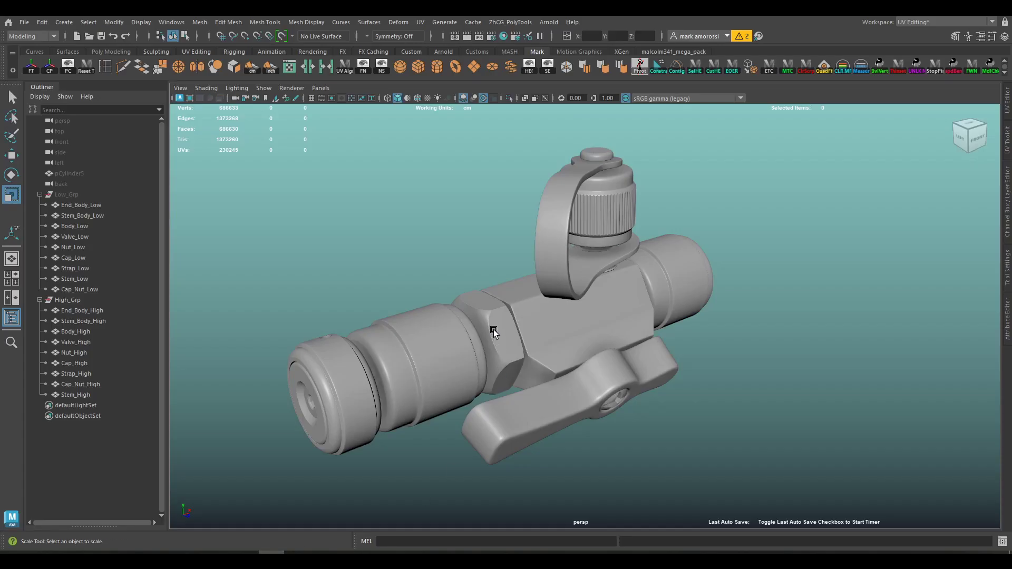
left_click_drag(608, 326, 527, 332, "alt")
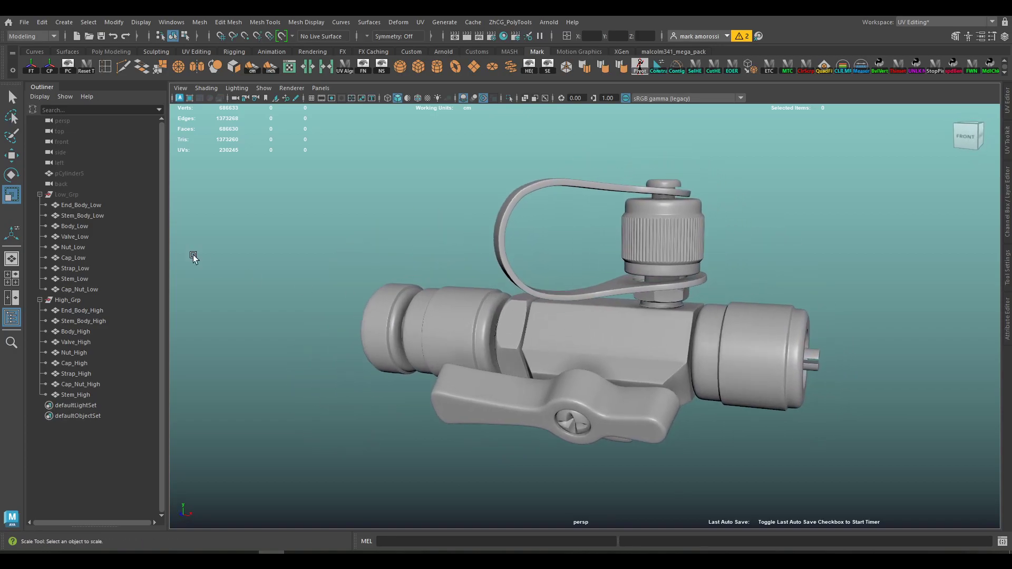
left_click(67, 194)
key("ctrl+shift+h")
left_click(89, 301)
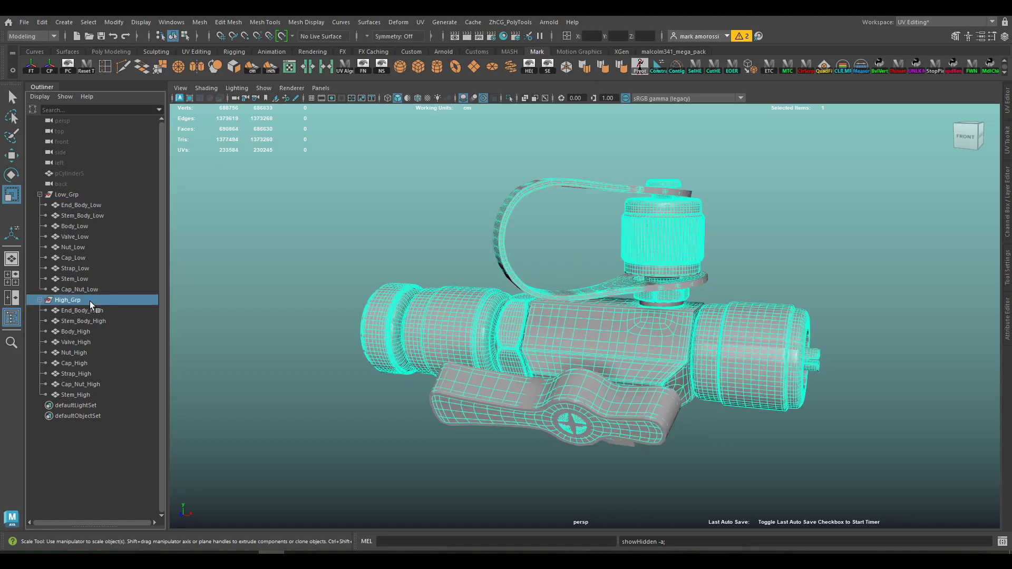
key("ctrl+h")
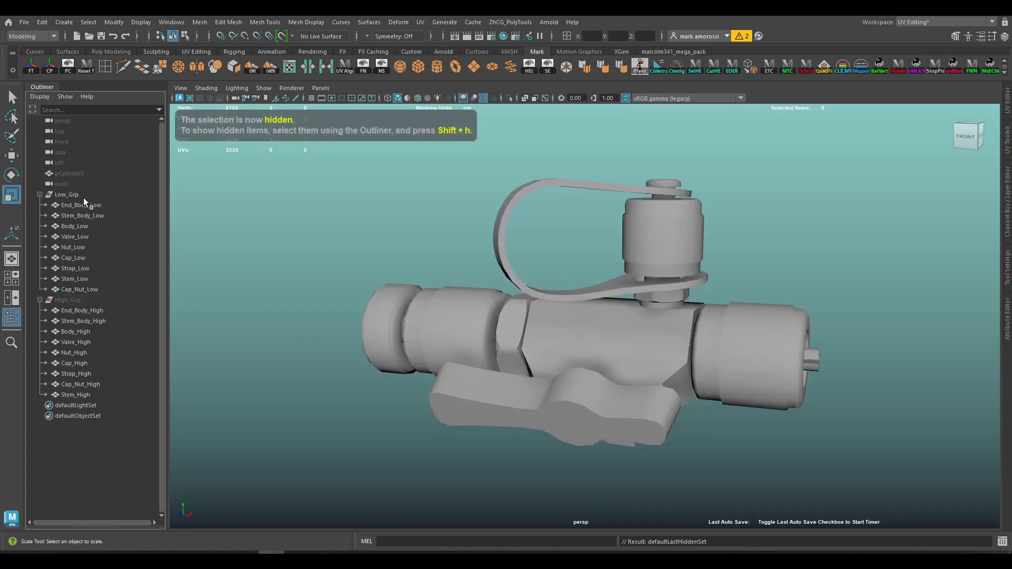
left_click(83, 196)
left_click_drag(527, 311, 557, 314, "alt")
right_click_drag(556, 314, 649, 292, "alt")
mouse_move(662, 289)
left_mouse_down("alt")
mouse_move(671, 286)
mouse_move(652, 270)
mouse_move(678, 287)
mouse_move(669, 287)
left_mouse_up("alt")
Switch to Substance 3D Painter and examine the textured valve model from several angles
key("alt+Tab")
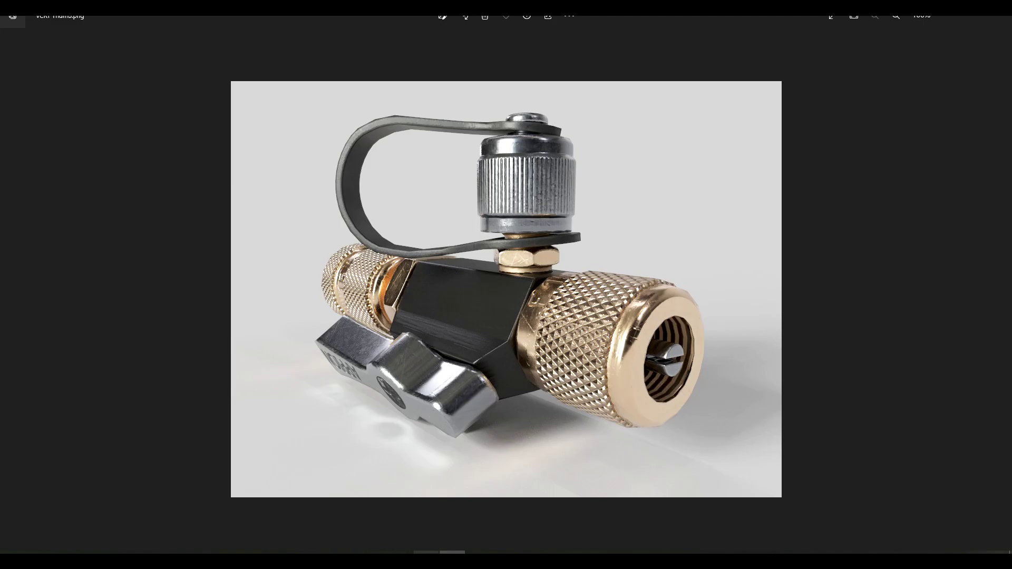
left_click(426, 553)
left_click_drag(478, 240, 557, 257, "alt")
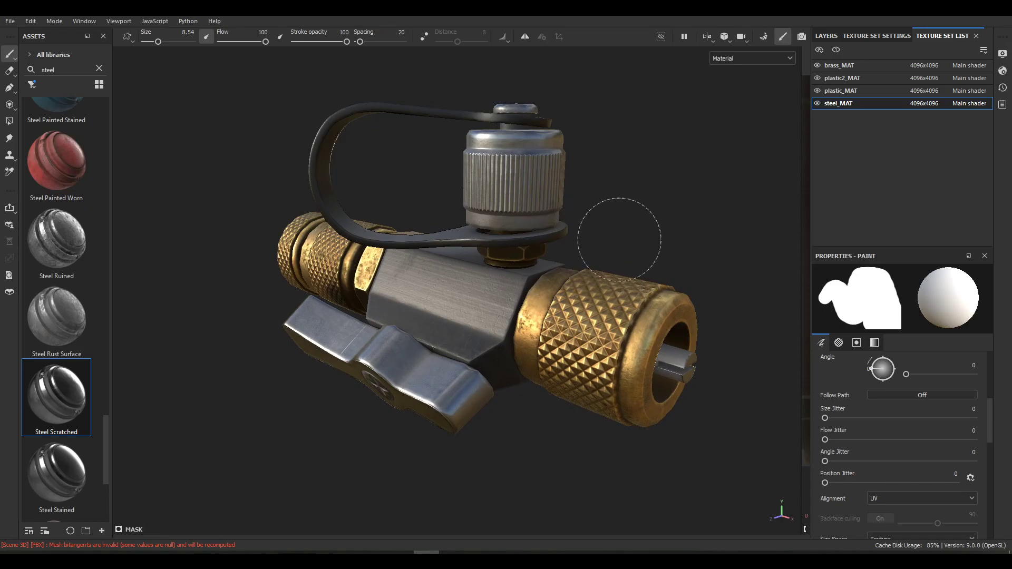
left_click_drag(625, 231, 530, 259, "alt")
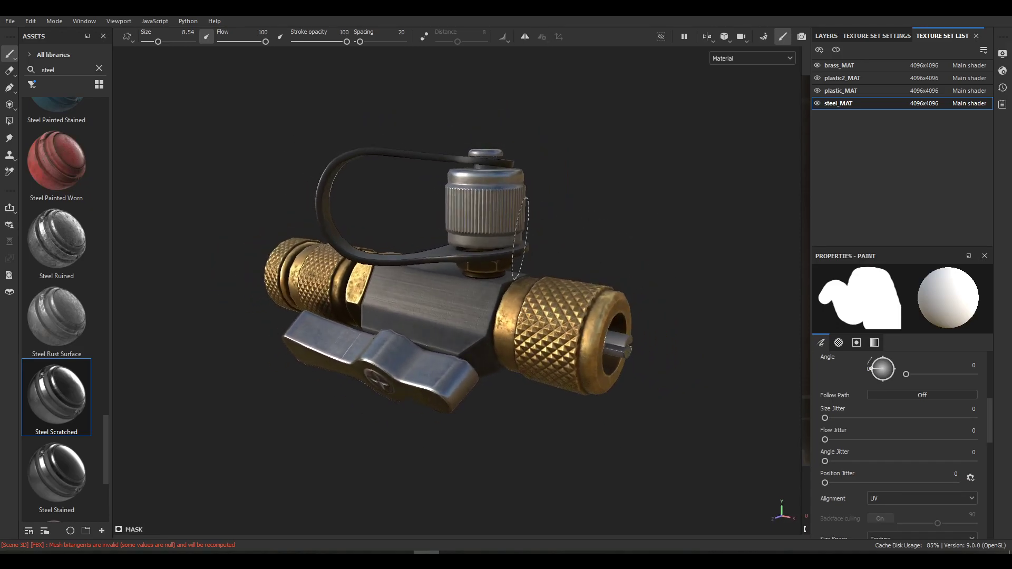
scroll(598, 272, "up", 2)
left_click_drag(597, 272, 527, 275, "alt")
Widen the 2D view and examine the UV layouts of the brass_MAT, plastic2_MAT and plastic_MAT texture sets
left_click(850, 67)
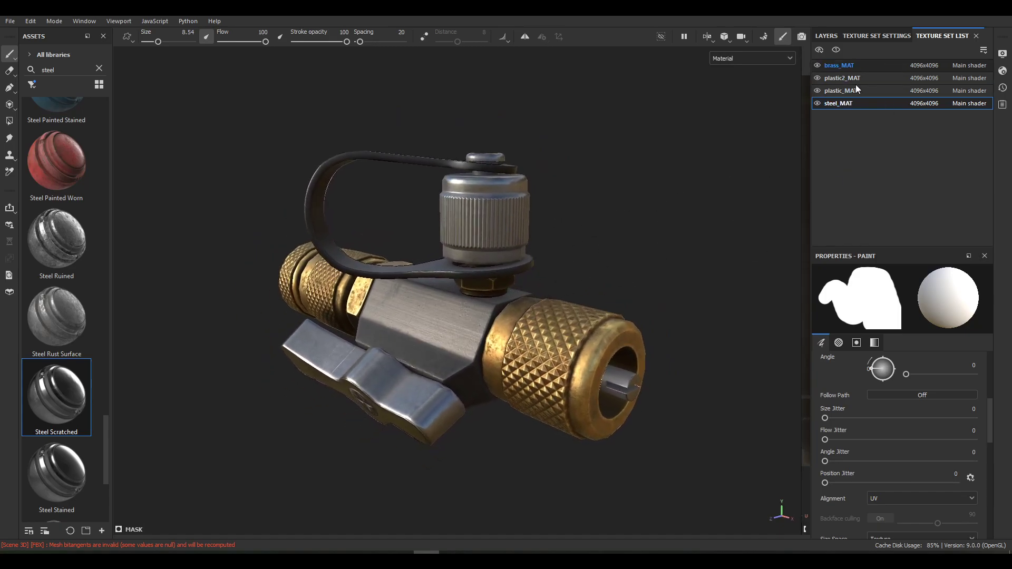
left_click(856, 90)
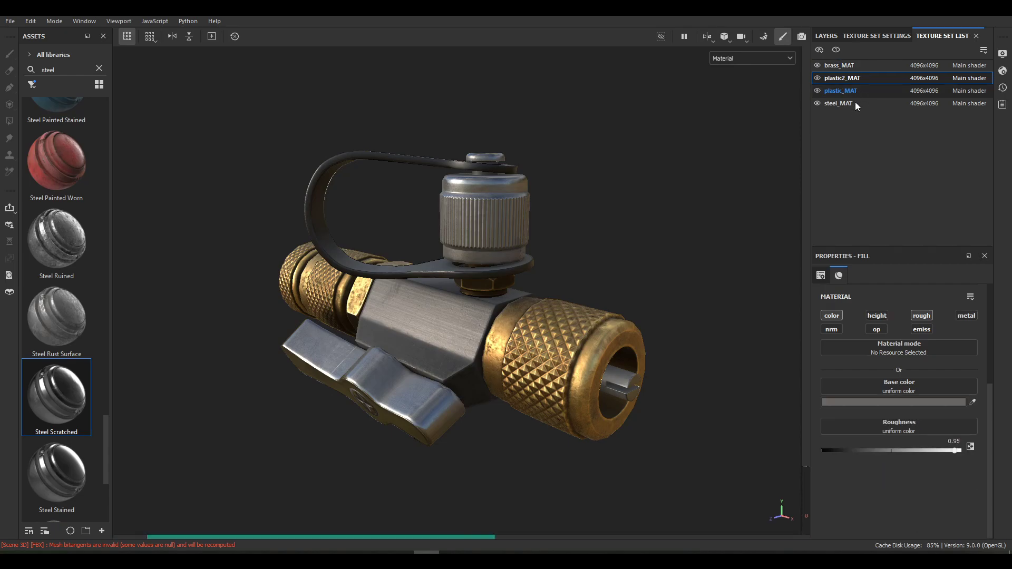
left_click(847, 104)
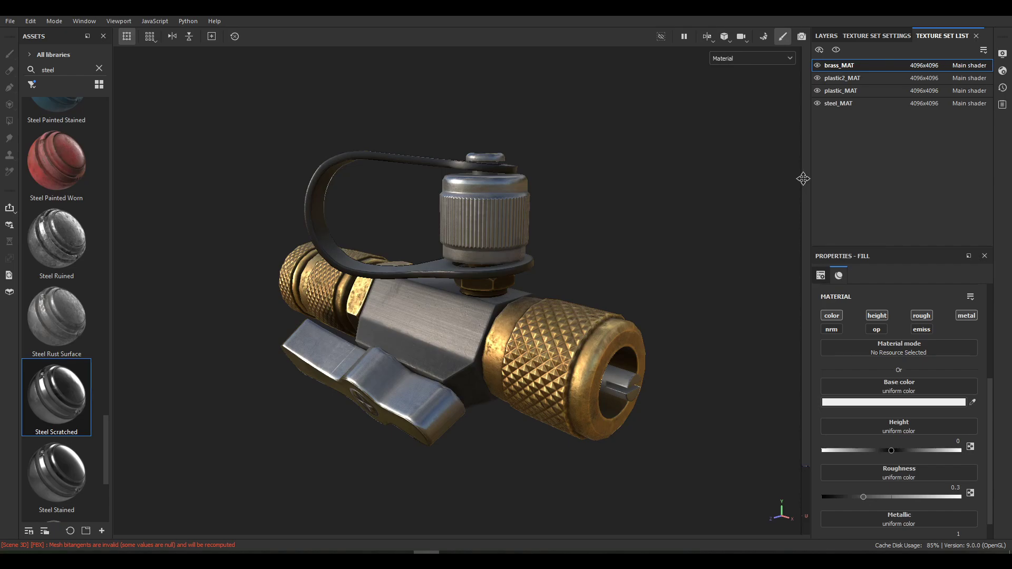
left_click_drag(800, 178, 313, 170)
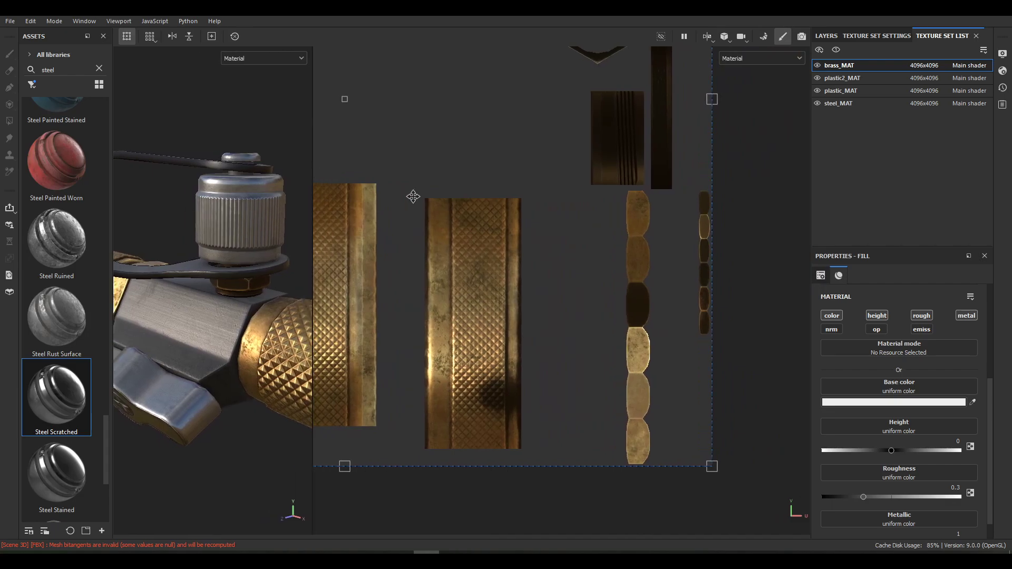
scroll(631, 303, "up", 3)
scroll(632, 304, "down", 3)
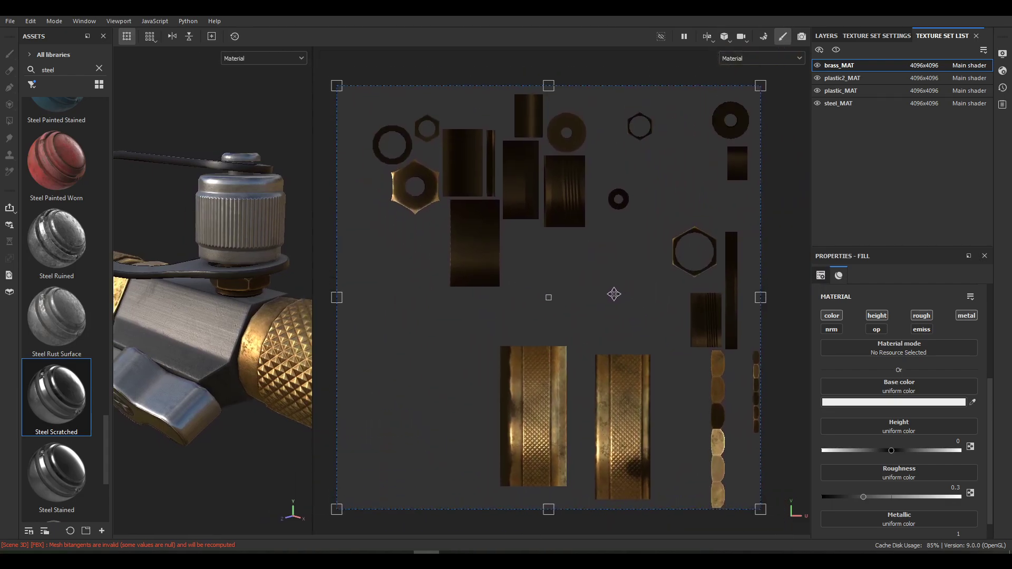
scroll(626, 270, "down", 1)
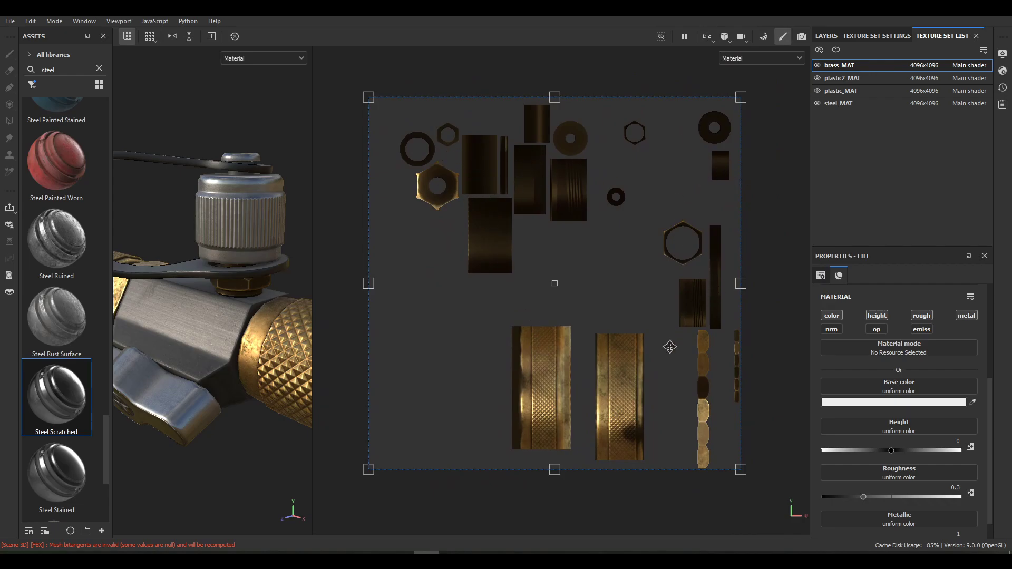
left_click(847, 80)
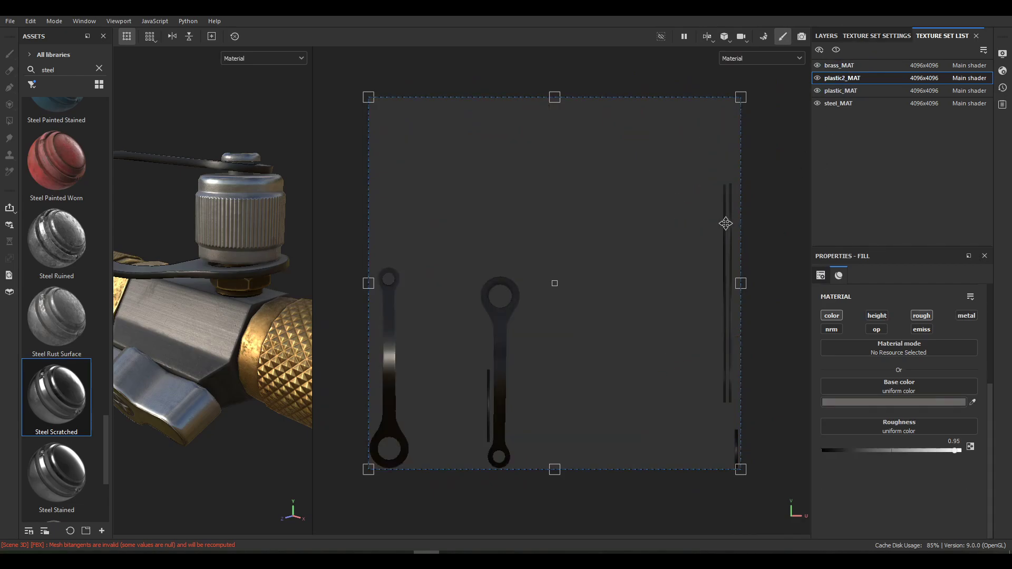
left_click(844, 93)
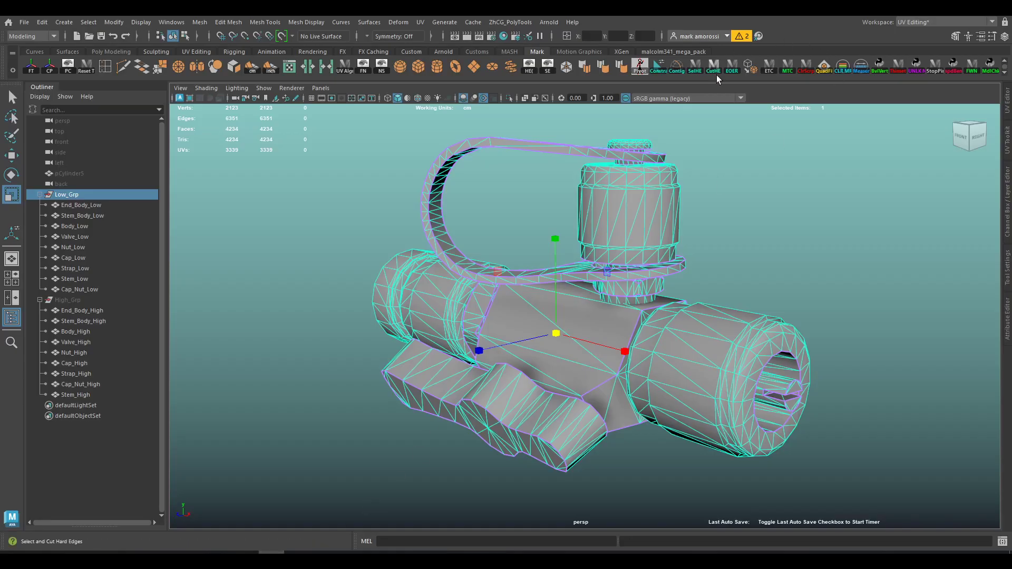
In Maya, select all low-poly valve parts and display their combined UV layout in an enlarged UV Editor
left_click(1007, 111)
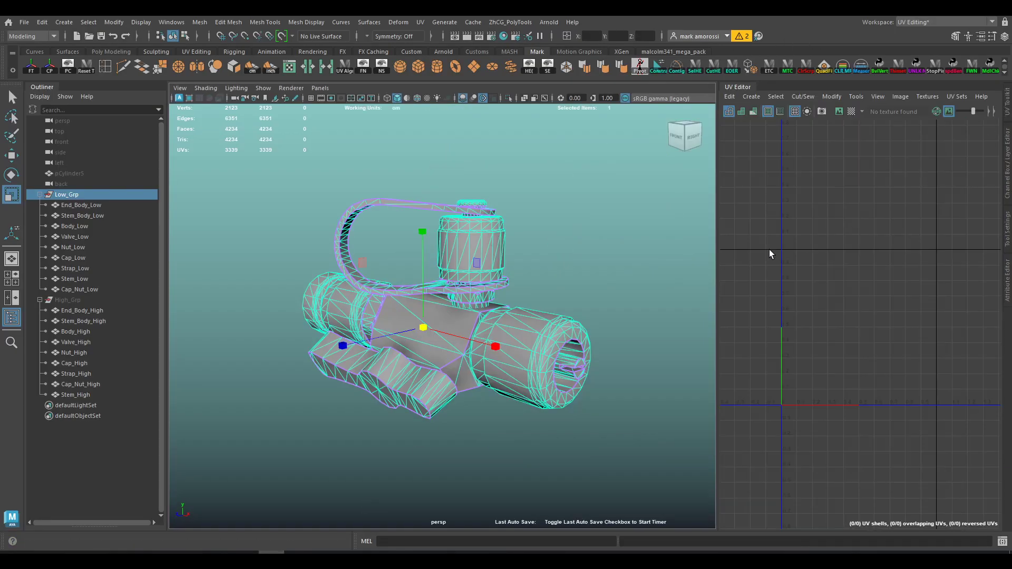
left_click_drag(560, 181, 311, 443)
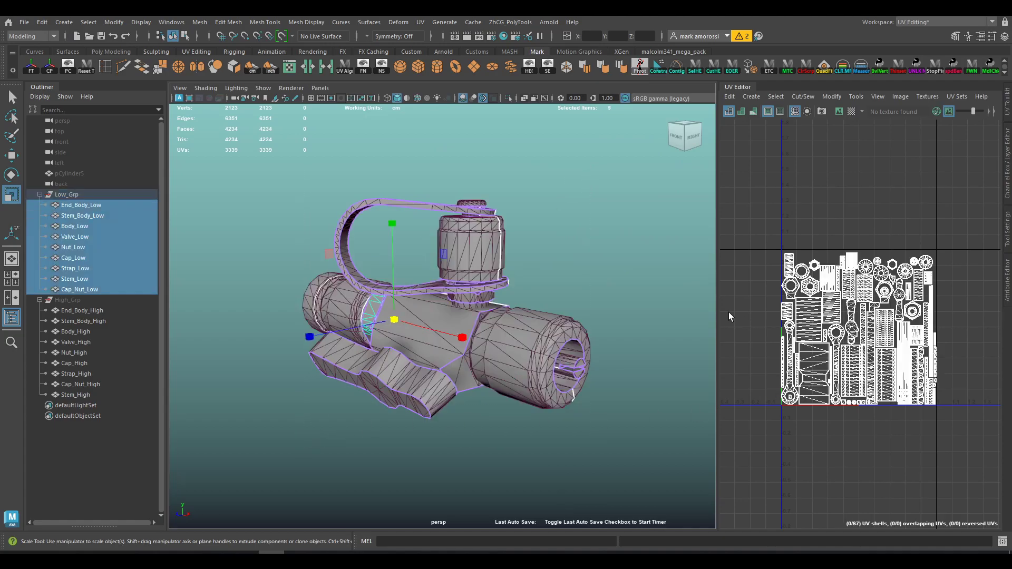
left_click_drag(718, 314, 582, 314)
right_click_drag(765, 313, 796, 276, "alt")
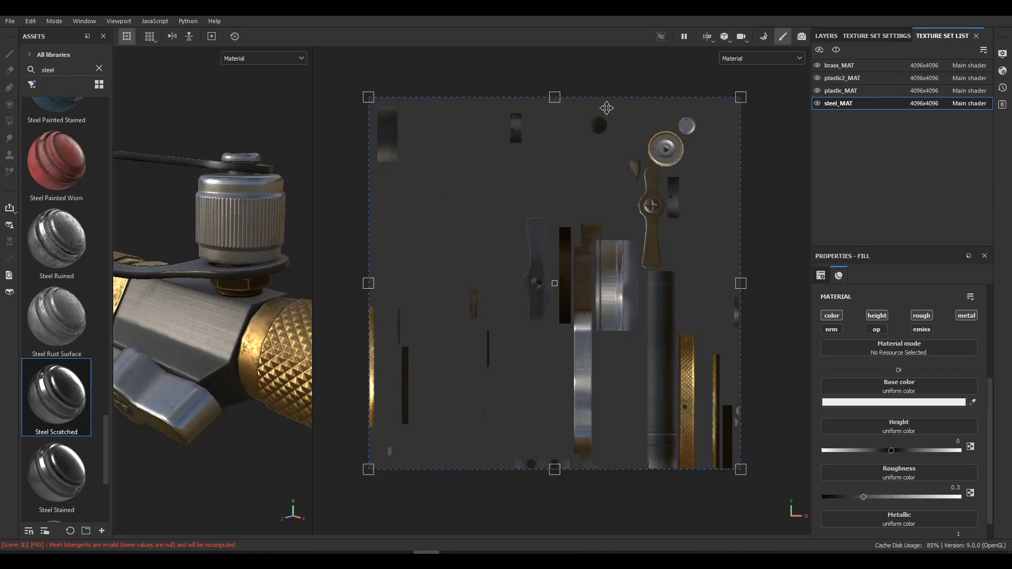
In Substance 3D Painter, compare the UV islands of the brass, plastic and steel texture sets
left_click(845, 68)
left_click(850, 78)
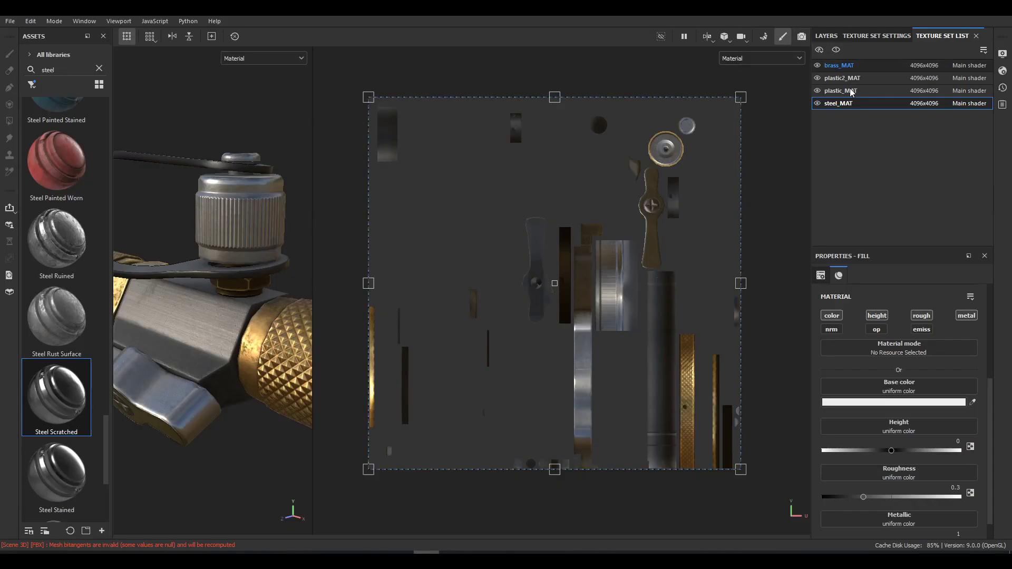
left_click(850, 92)
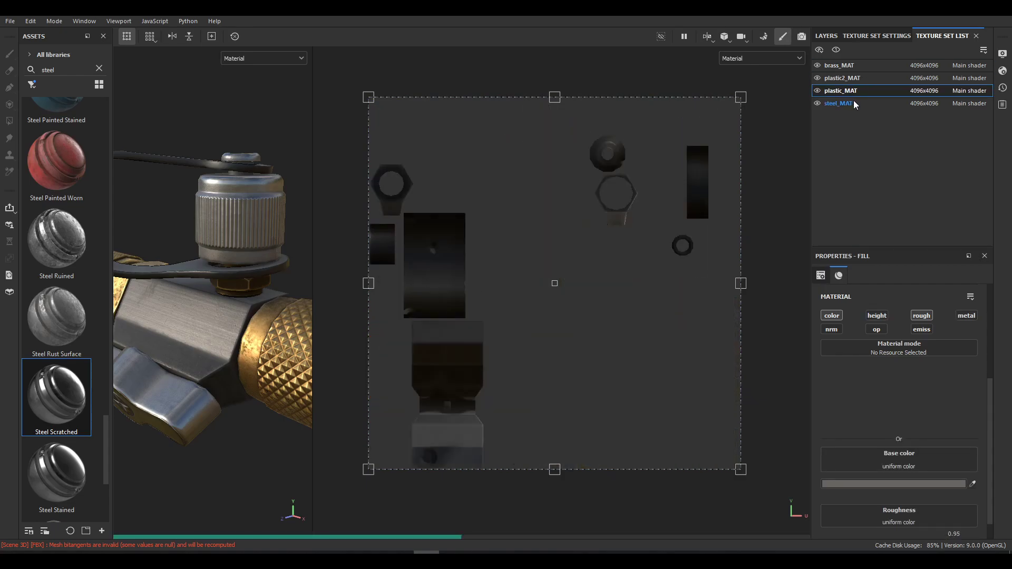
left_click(853, 103)
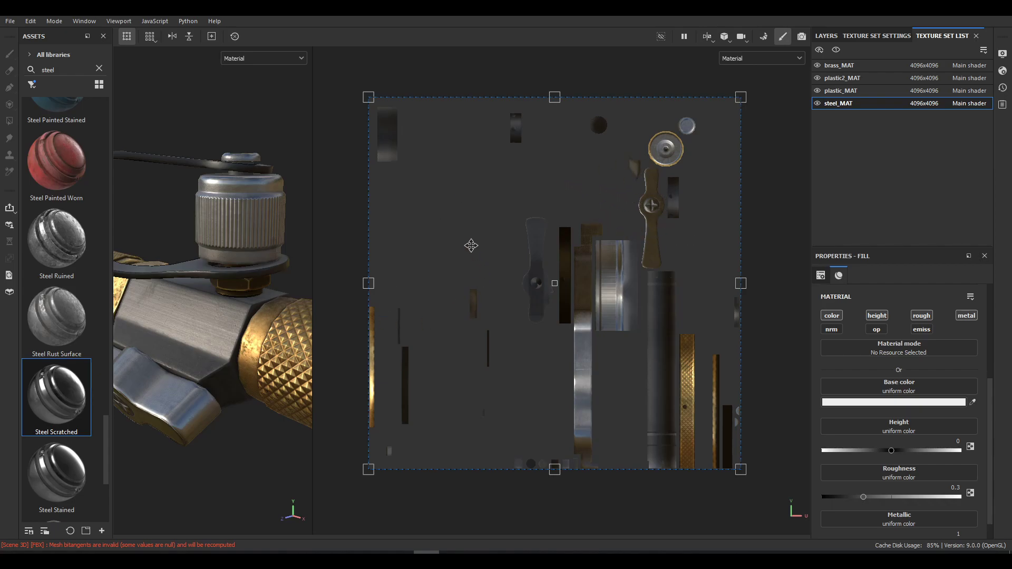
Configure the texture export with no padding (passthrough) and the Demo Textures folder of Valve_core_removal_tool as output directory
left_click(16, 23)
left_click(46, 174)
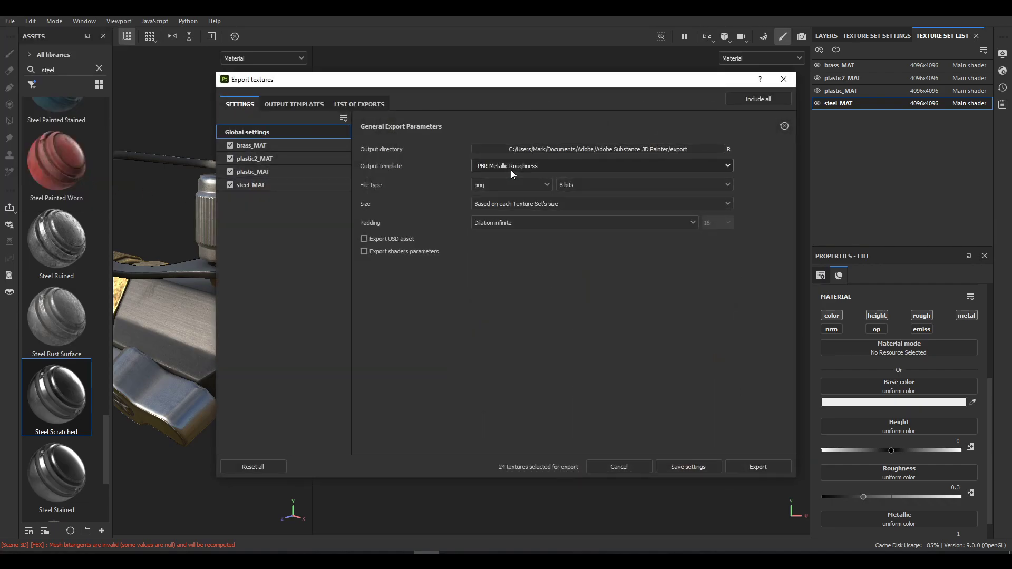
left_click(510, 223)
left_click(501, 237)
left_click(651, 150)
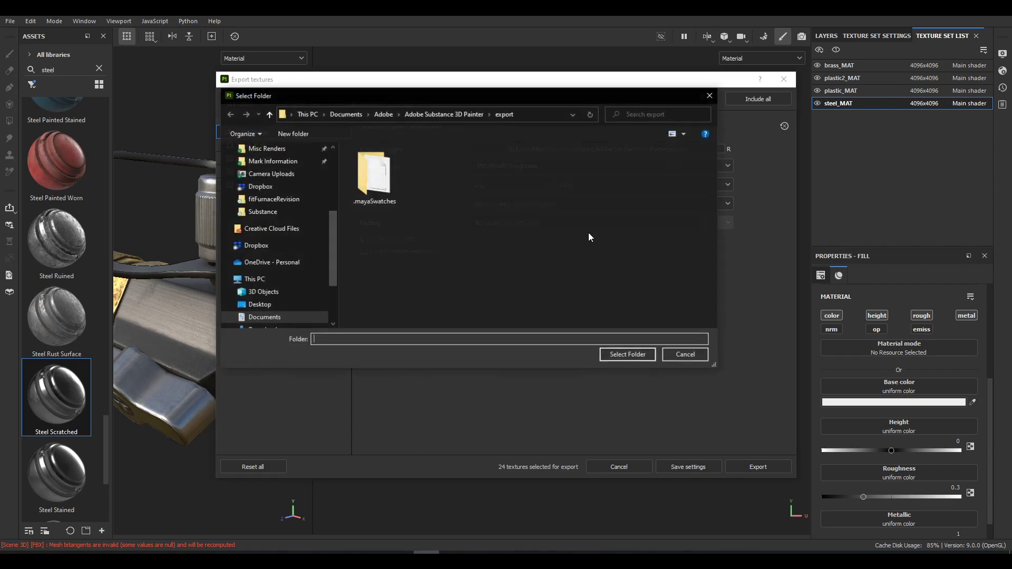
key("Return")
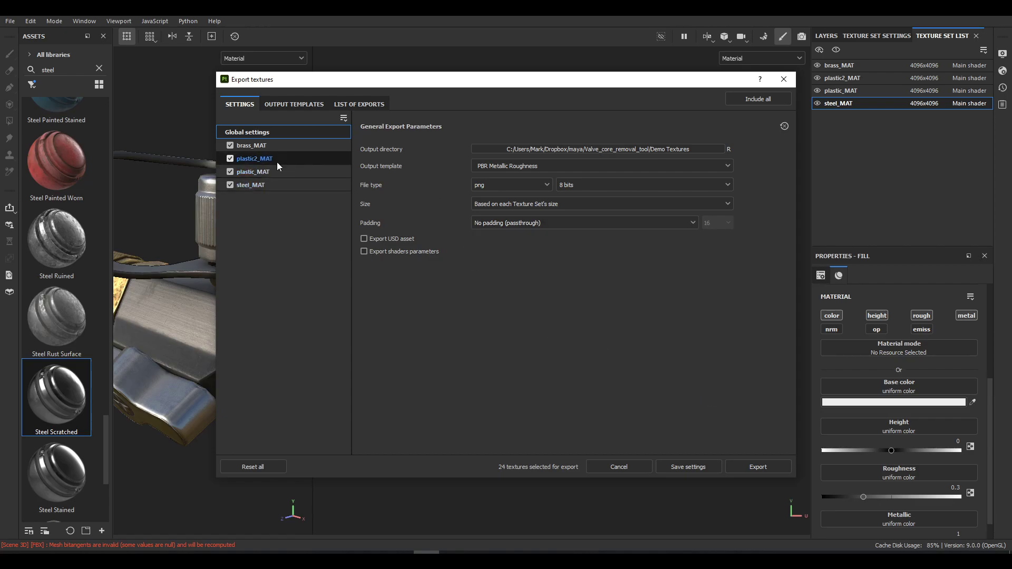
Export all four texture sets as 8-bit PNG files and check them in the output folder
left_click(770, 464)
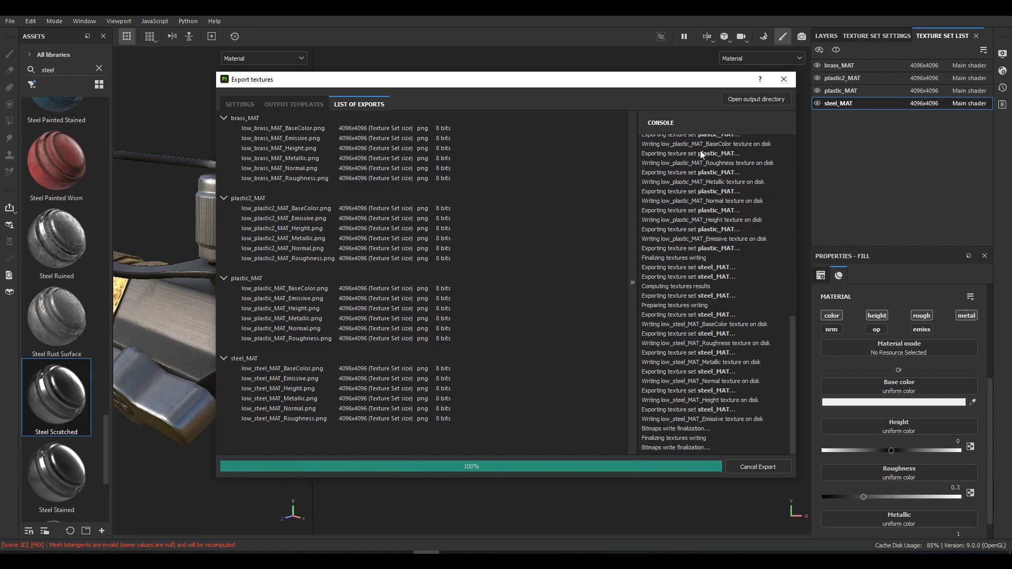
left_click(752, 101)
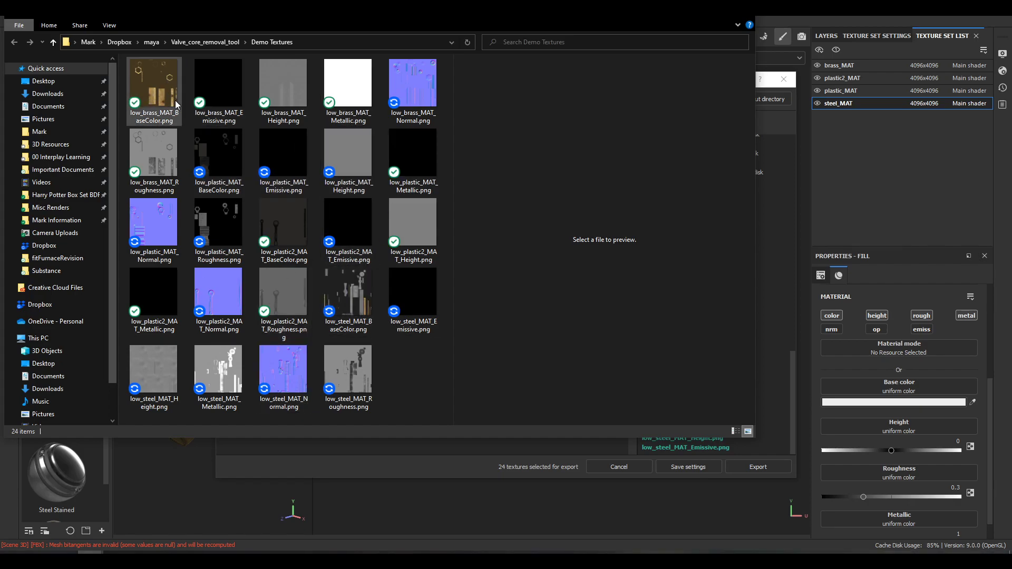
left_click(745, 16)
Return to the export settings and look through the available output templates, keeping PBR Metallic Roughness
left_click(238, 105)
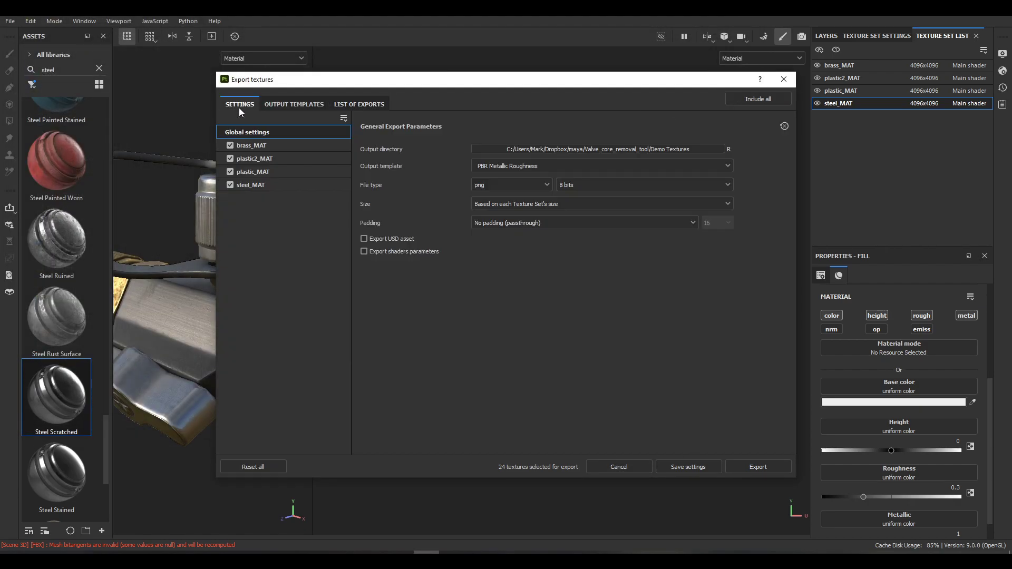
left_click(526, 166)
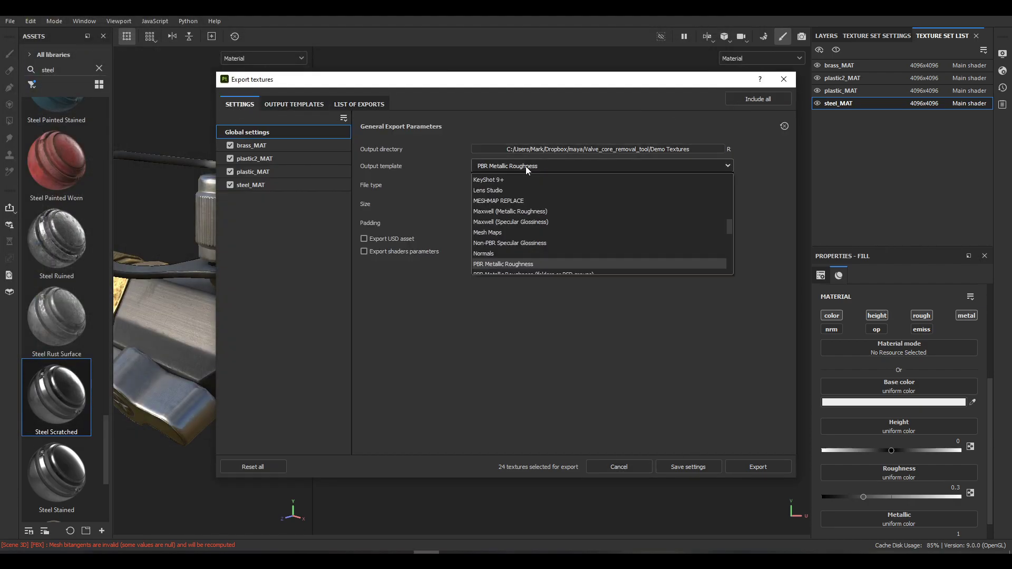
scroll(548, 225, "up", 8)
scroll(549, 225, "down", 6)
left_click(558, 344)
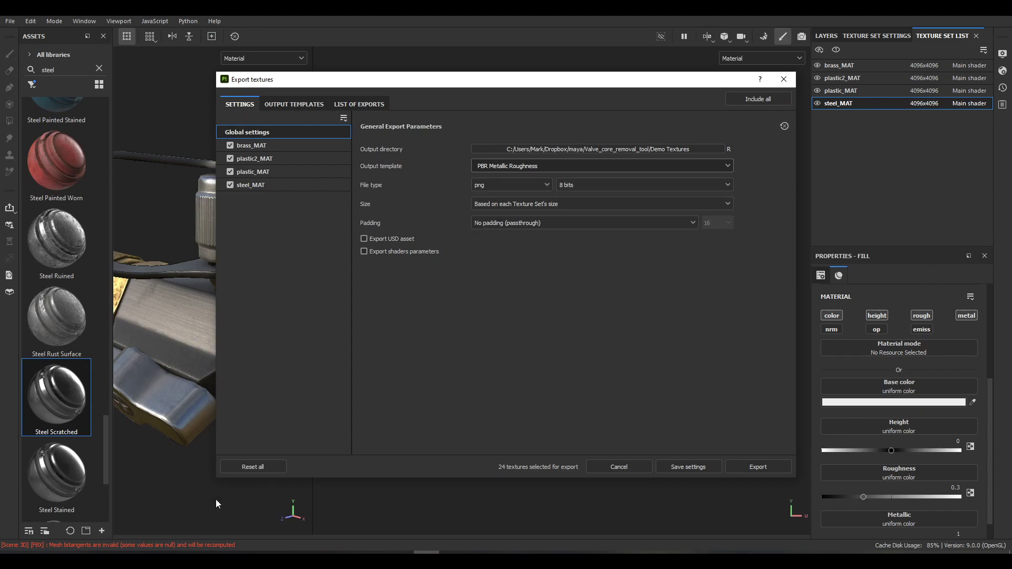
key("alt+Tab")
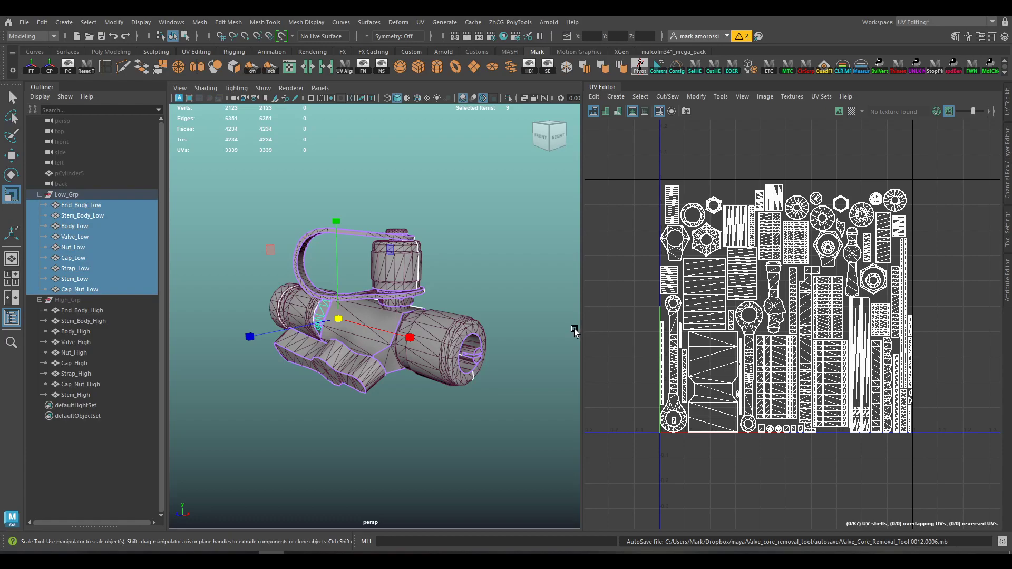
key("alt+Tab")
key("Tab")
key("shift+Tab")
key("shift+Tab")
key("alt+Tab")
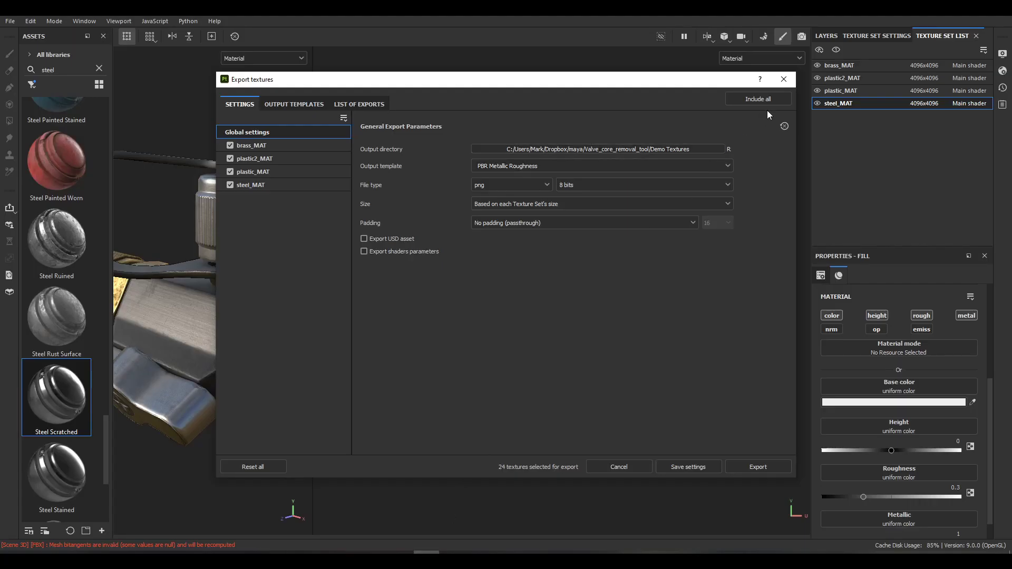
left_click(293, 104)
left_click(239, 104)
Open the Demo Textures folder inside Valve_core_removal_tool in File Explorer and close the Videos window
left_click(117, 553)
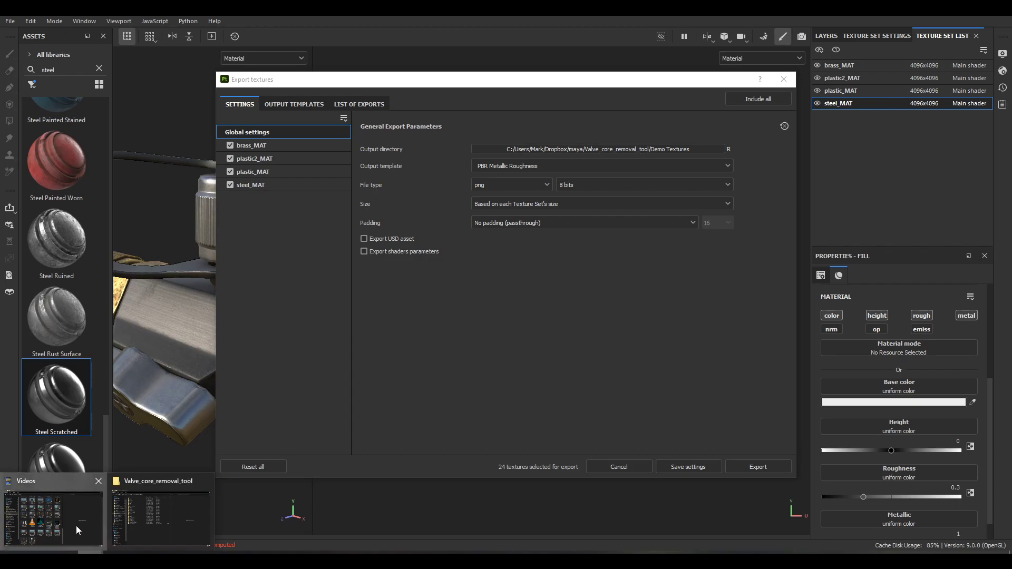
left_click(76, 526)
left_click(89, 551)
left_click(158, 519)
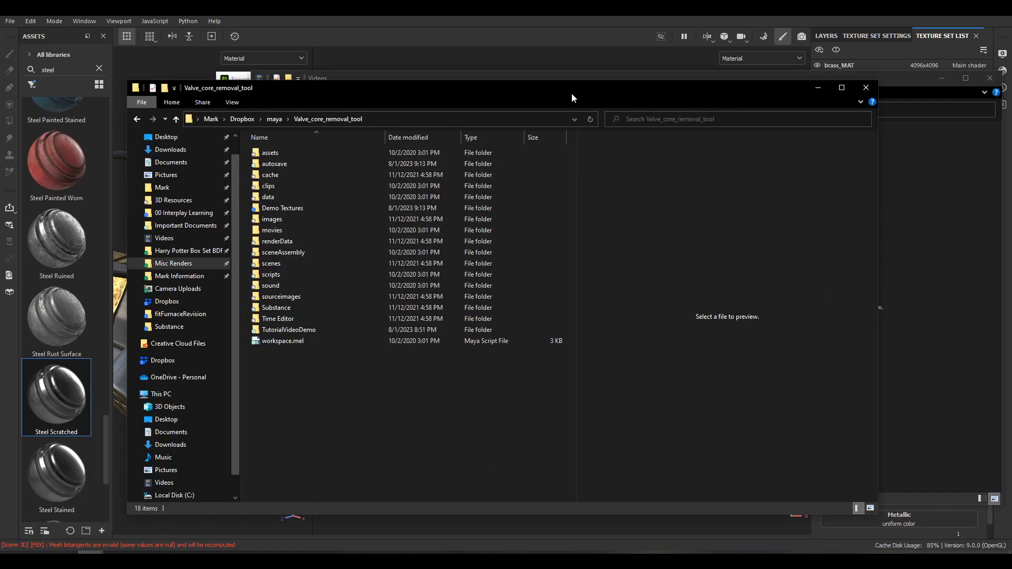
double_click(284, 209)
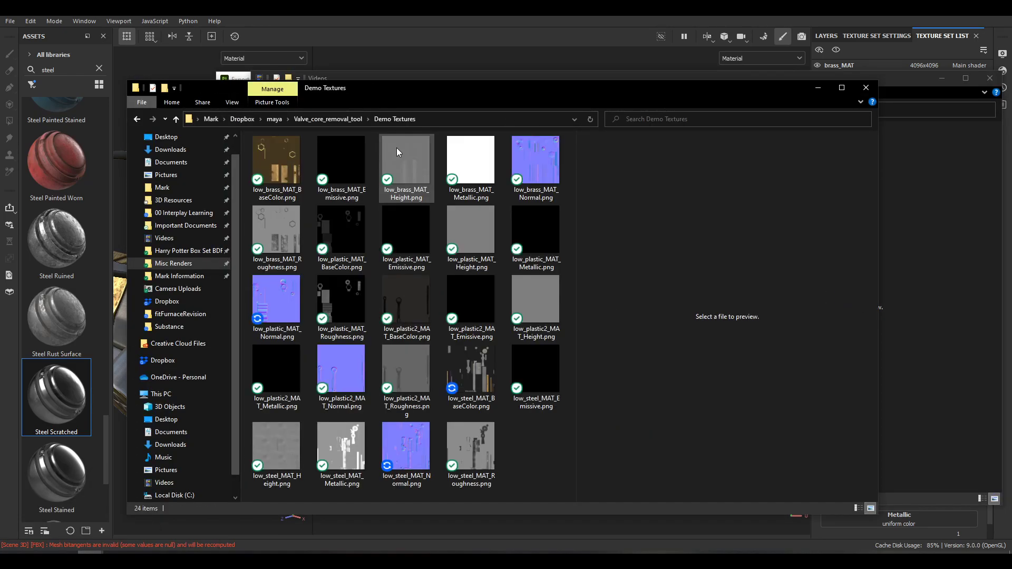
left_click(989, 78)
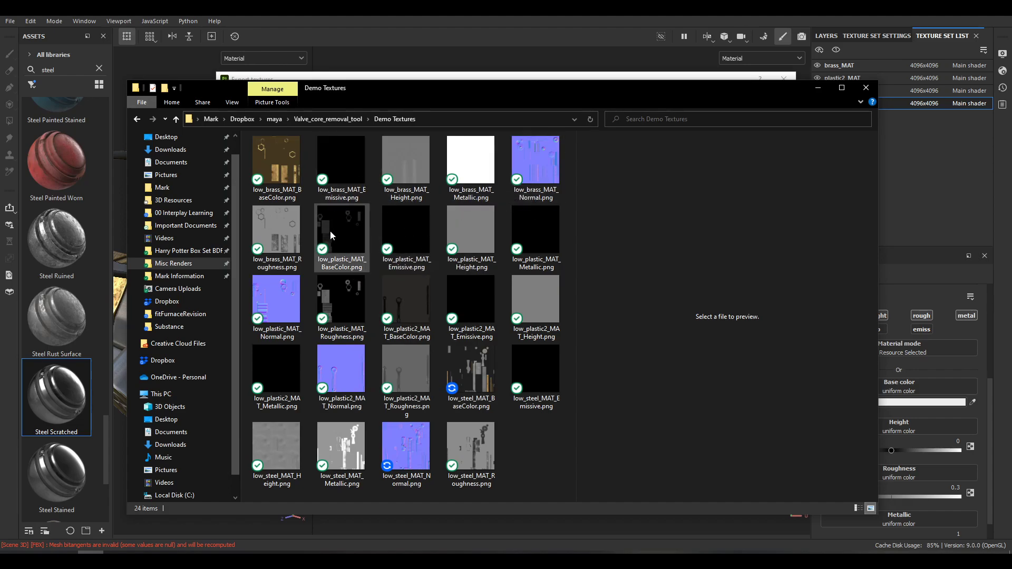
Open low_brass_MAT_BaseColor.png in Photoshop and place the low_plastic, low_plastic2 and low_steel BaseColor images on top of it as layers
left_click(342, 222)
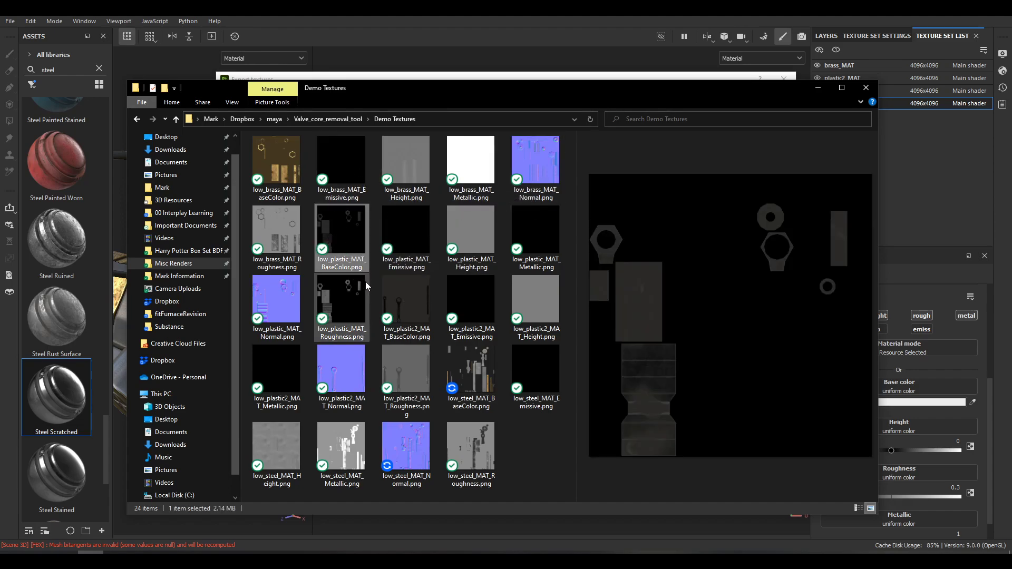
left_click_drag(286, 174, 836, 41)
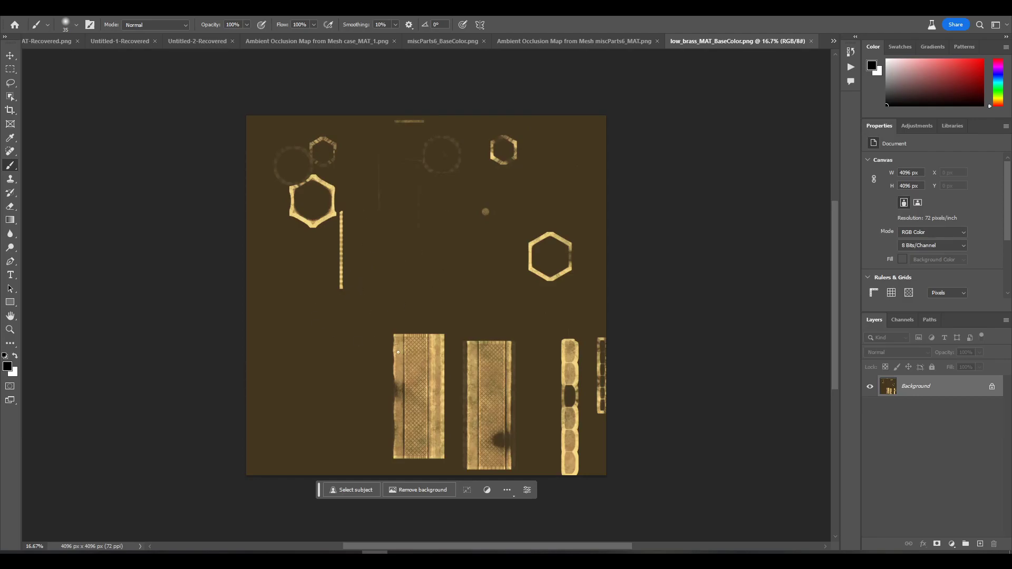
key("alt+Tab")
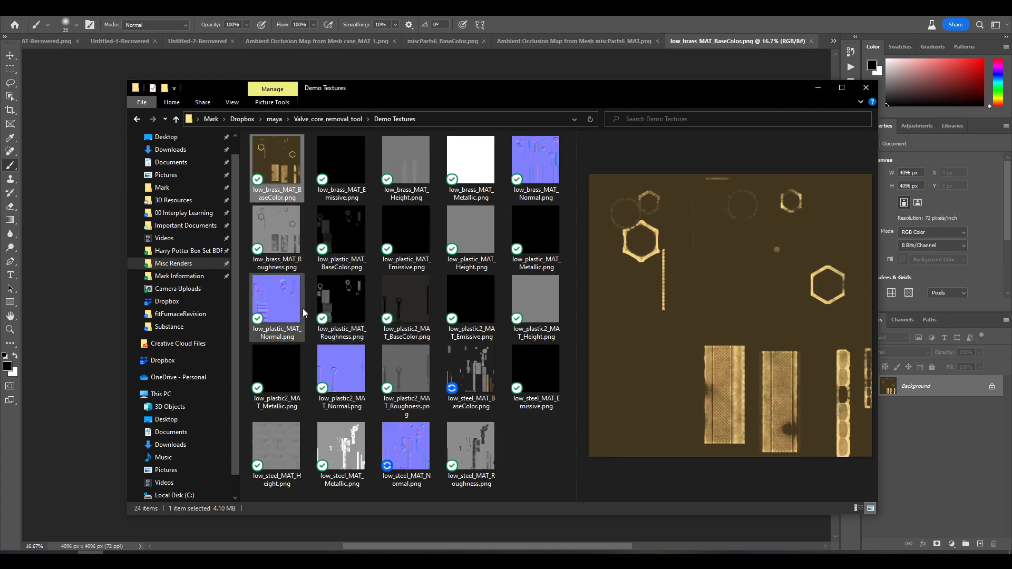
left_click(351, 229)
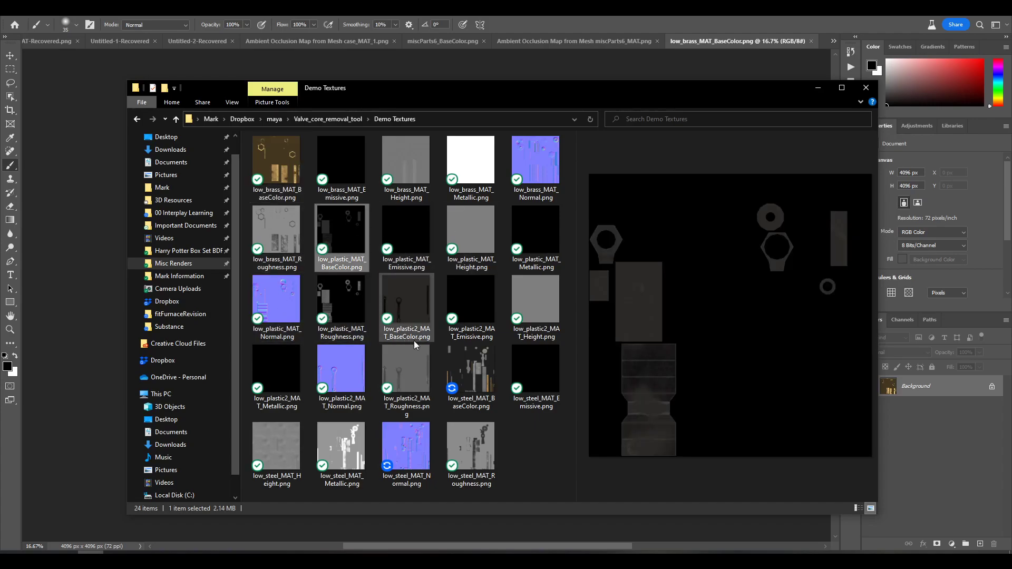
left_click(414, 302, "ctrl")
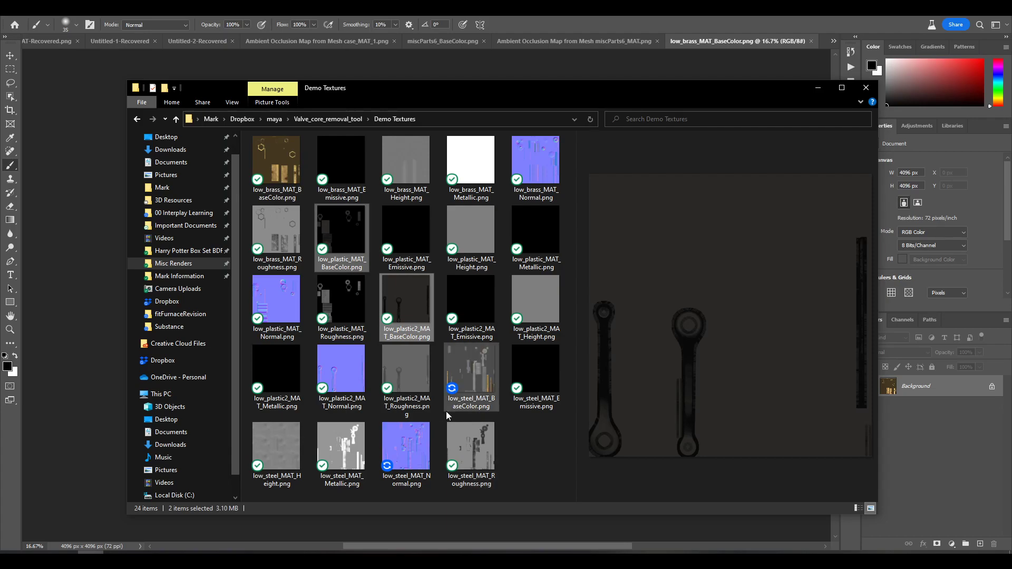
left_click(480, 387, "ctrl")
left_click_drag(480, 387, 157, 309)
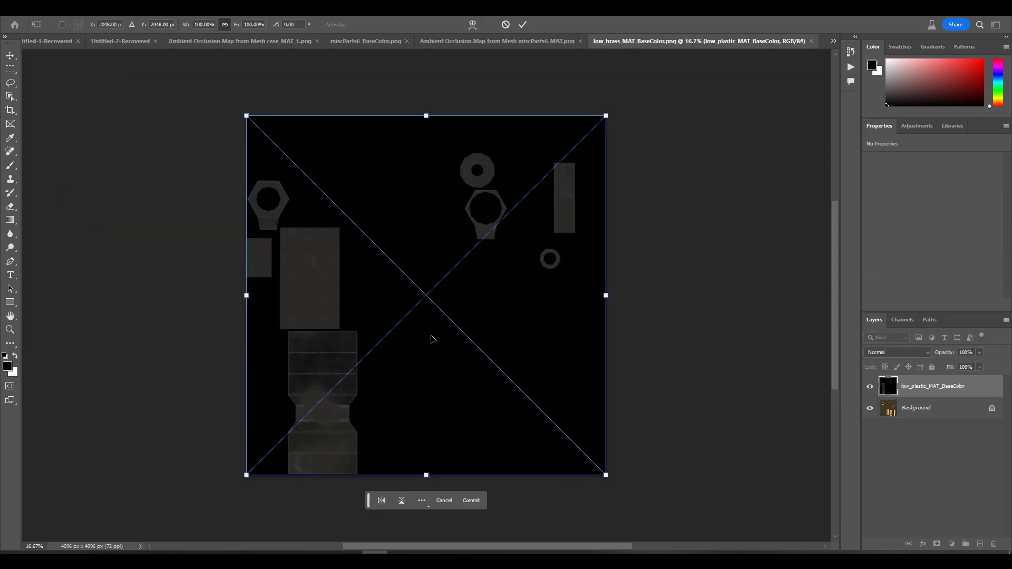
key("Return")
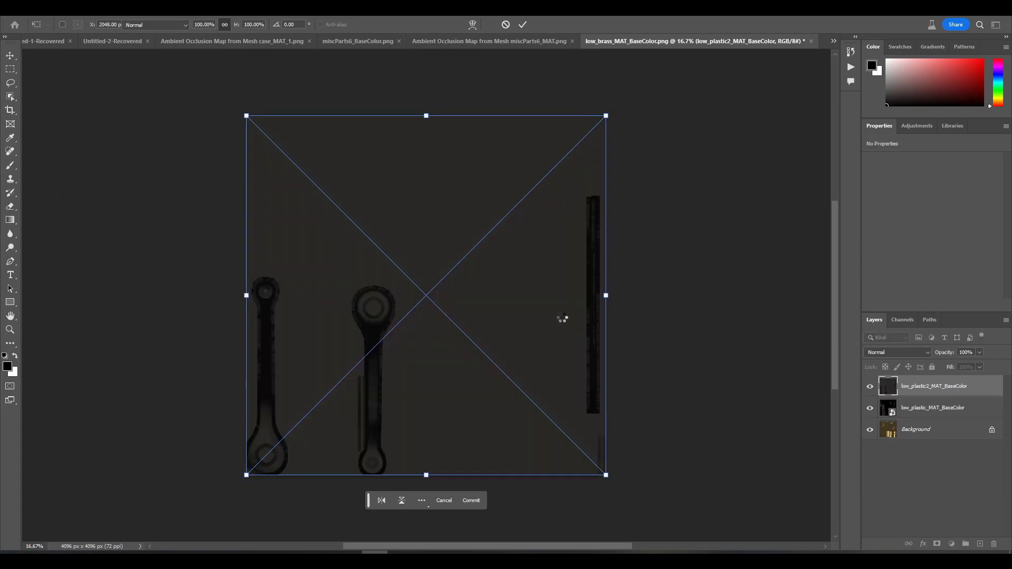
key("Return")
key("Return")
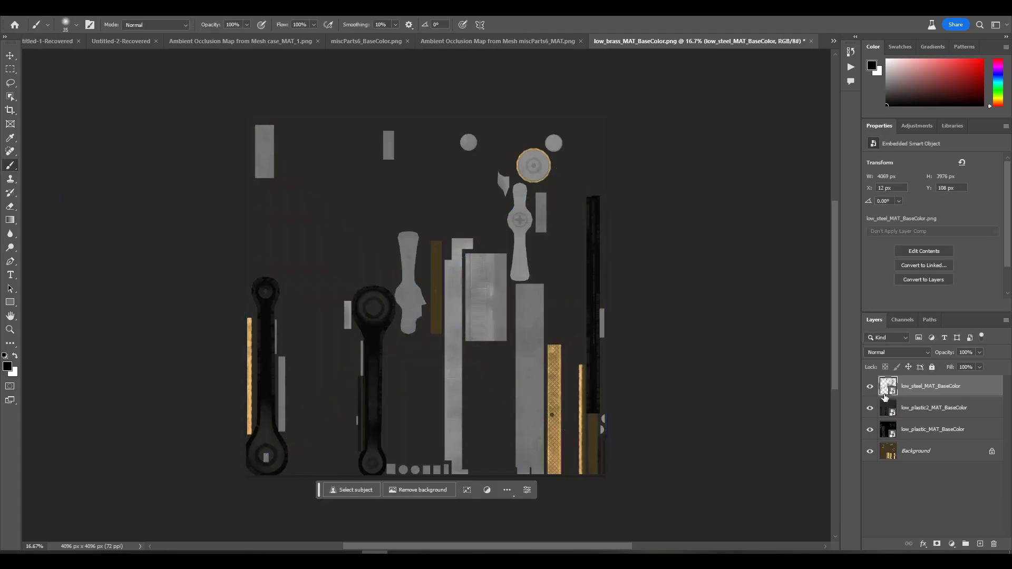
Hide the three placed BaseColor layers and add a layer mask to the brass background layer
left_click_drag(870, 386, 865, 439)
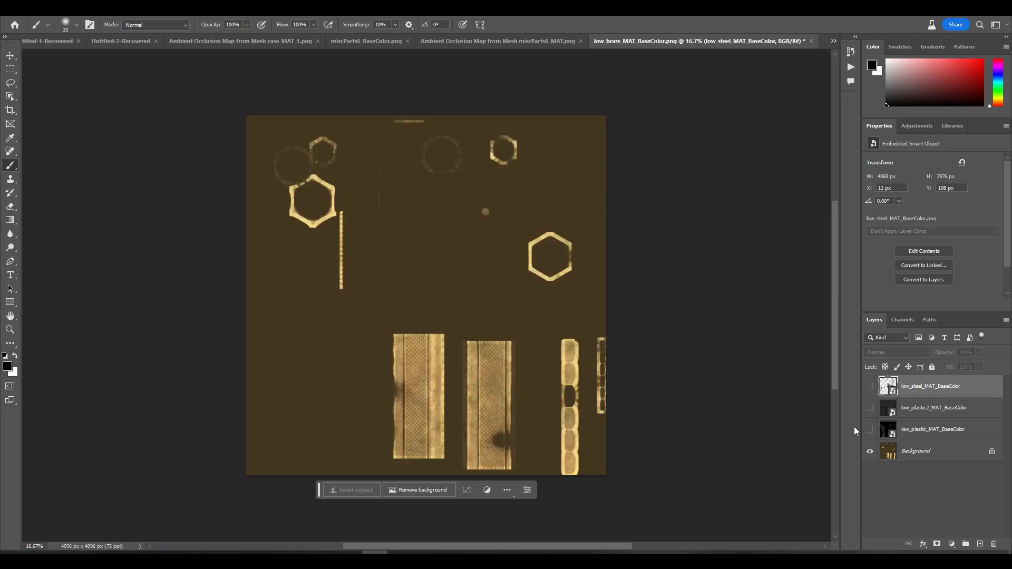
left_click(889, 453)
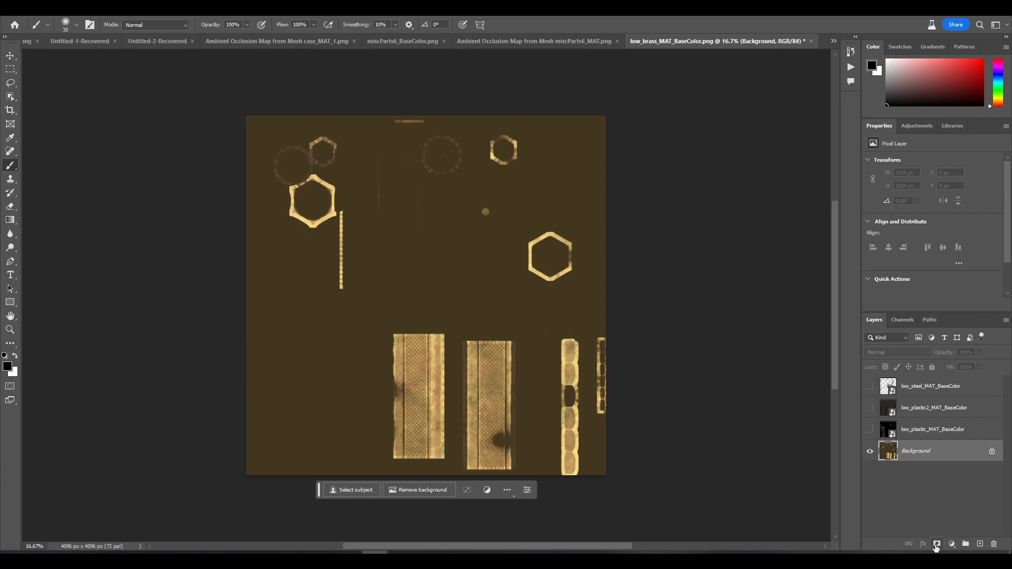
left_click(936, 545)
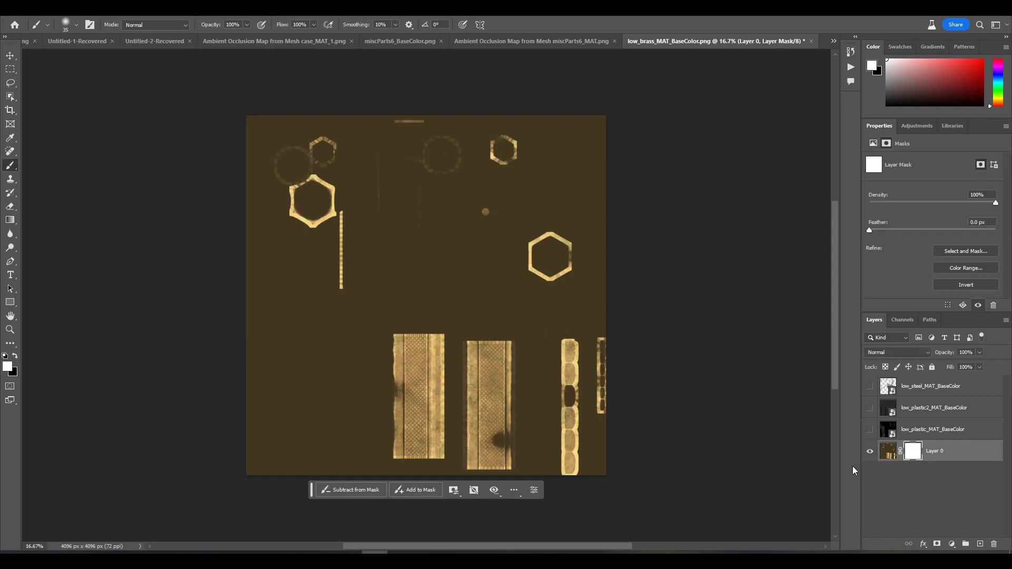
Outline the left knurled brass rectangle in black on the layer mask, using straight strokes of a 70 px brush
scroll(478, 394, "down", 1)
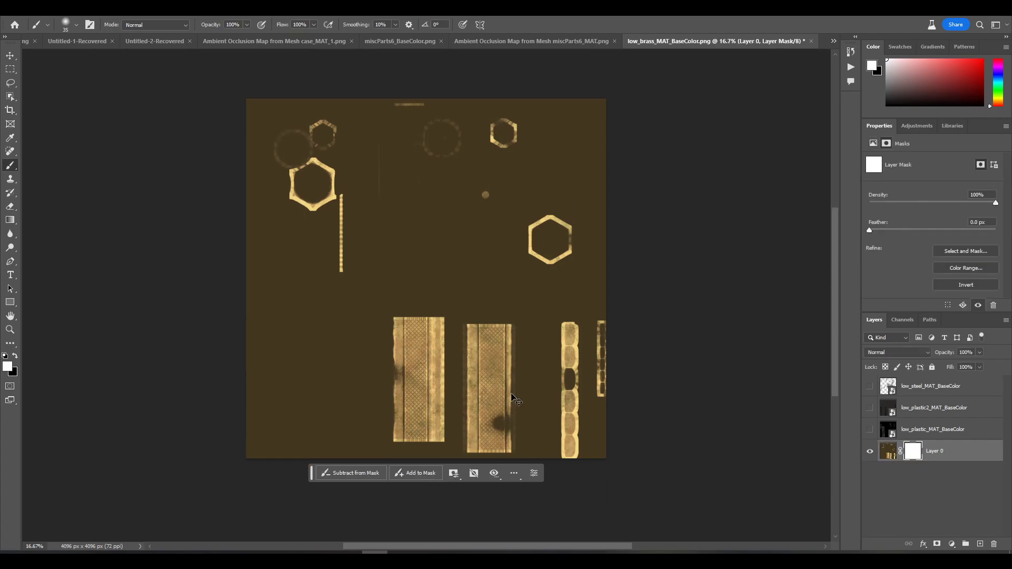
key("ctrl+plus")
key("ctrl+plus")
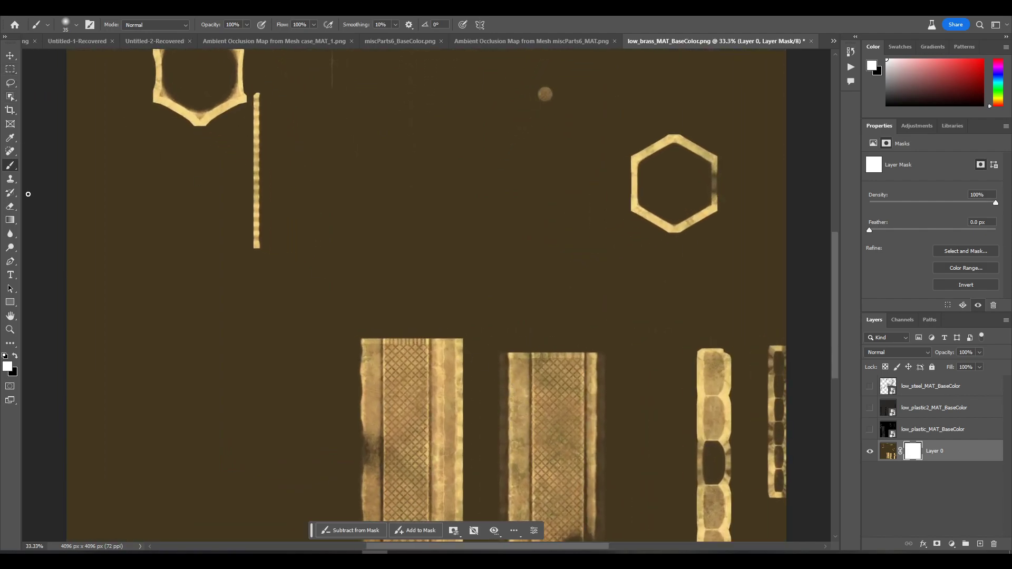
scroll(156, 332, "down", 5)
key("z")
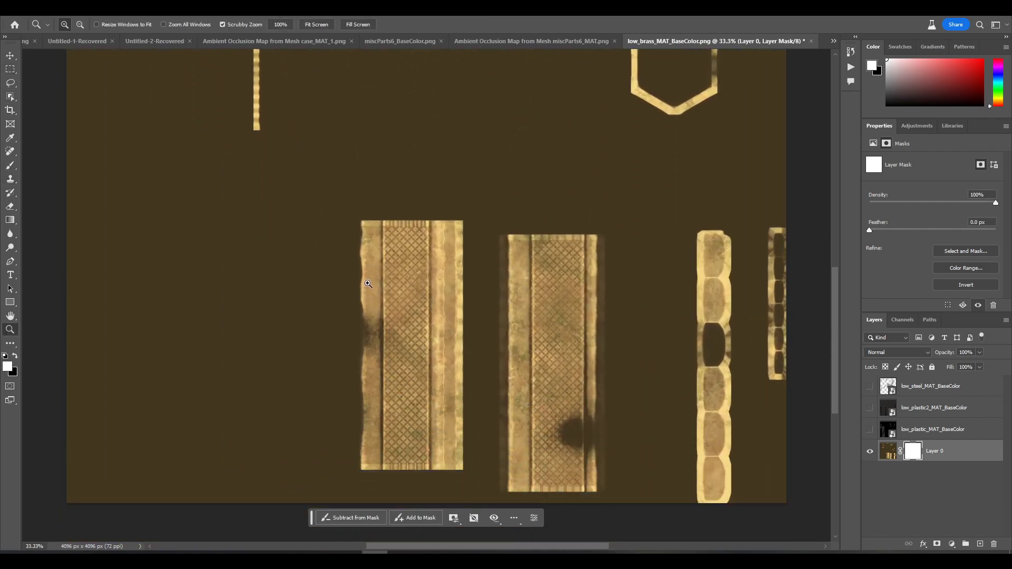
key("x")
key("b")
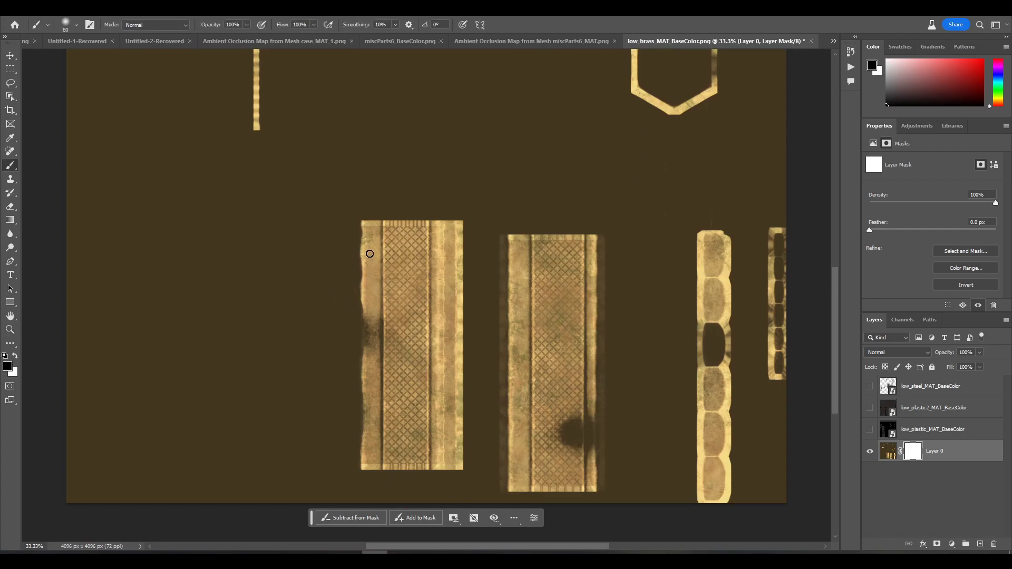
key("bracketright")
left_click(364, 223)
left_click(461, 223, "shift")
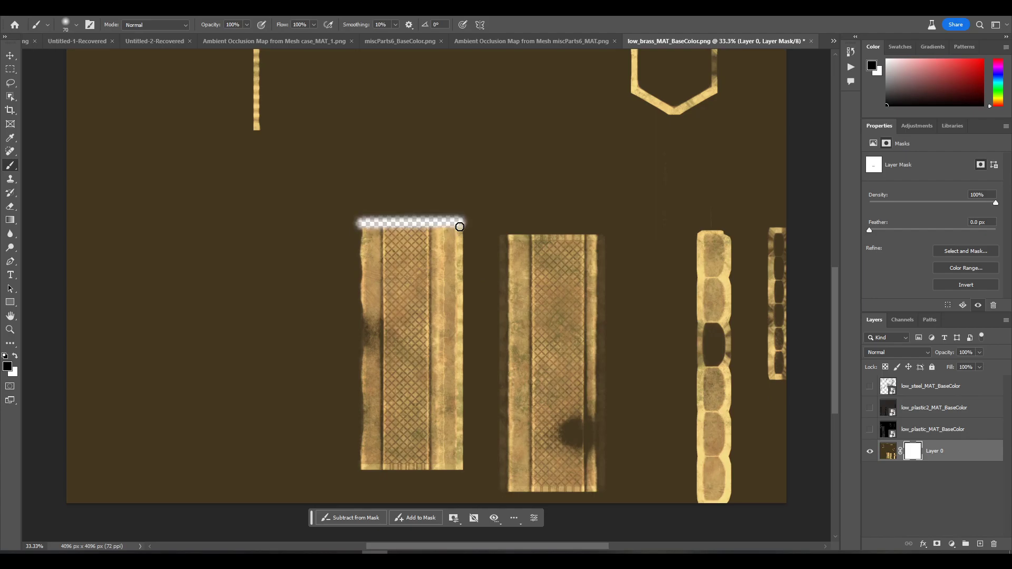
left_click(461, 468, "shift")
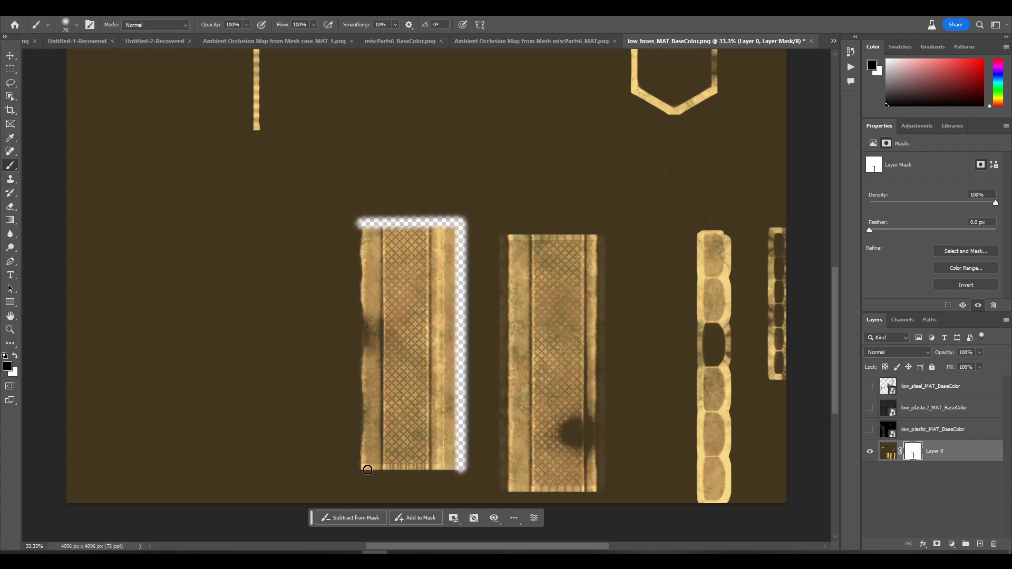
left_click(369, 469, "shift")
left_click(362, 230, "shift")
Fill the inside of the outlined brass rectangle with black on the mask, using a 150 px brush
key("bracketright")
key("bracketright")
key("bracketright")
key("bracketright")
key("bracketright")
mouse_move(375, 235)
left_mouse_down()
mouse_move(446, 234)
mouse_move(445, 459)
mouse_move(377, 460)
mouse_move(375, 260)
mouse_move(384, 249)
mouse_move(427, 245)
mouse_move(433, 445)
mouse_move(399, 443)
mouse_move(394, 271)
mouse_move(406, 258)
mouse_move(413, 427)
left_mouse_up()
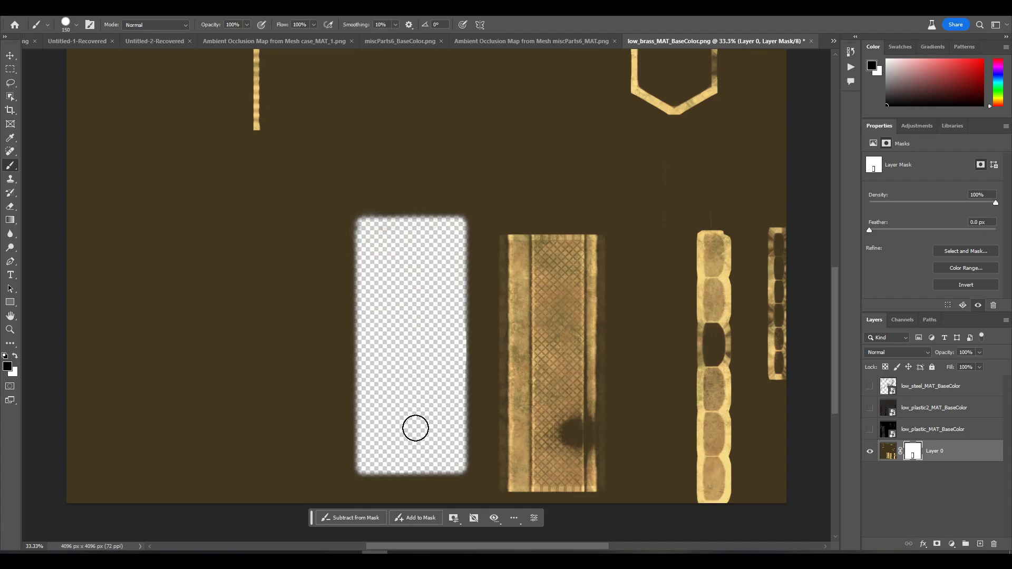
Invert the brass layer's mask and move that layer above the low_plastic_MAT_BaseColor layer, made visible again
key("ctrl+i")
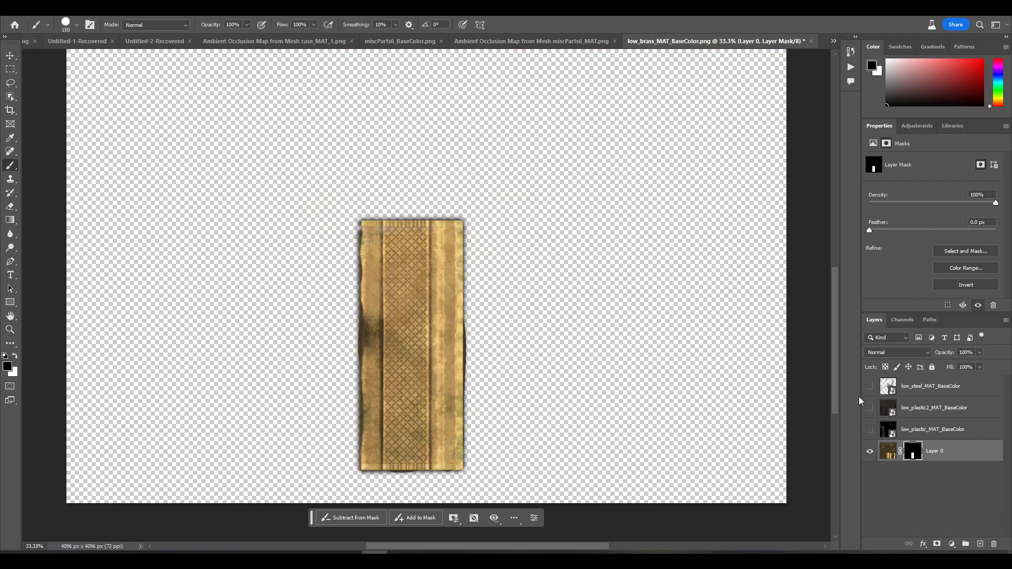
left_click(870, 429)
left_click_drag(931, 452, 934, 437)
scroll(420, 239, "up", 3)
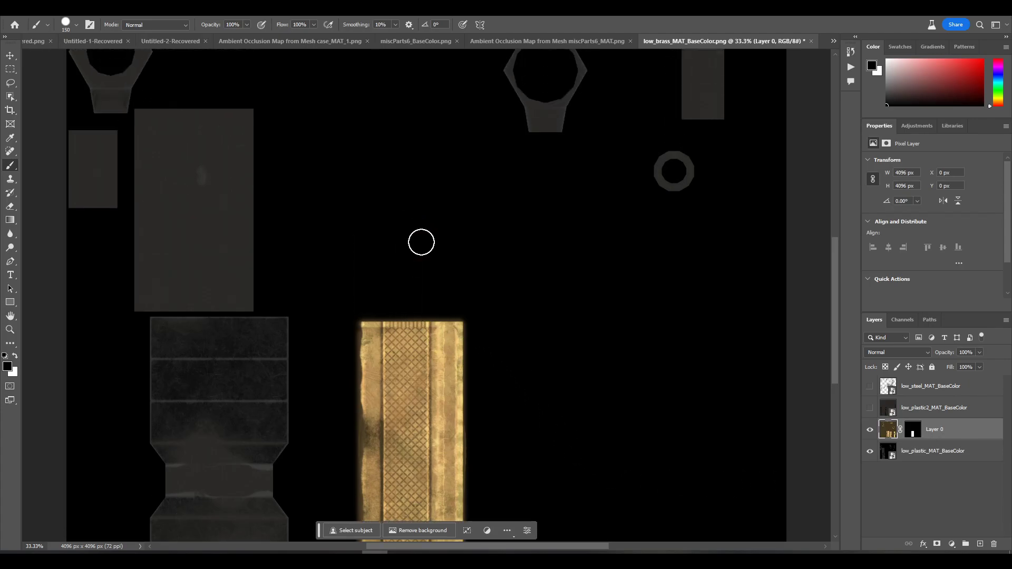
key("ctrl+minus")
key("ctrl+minus")
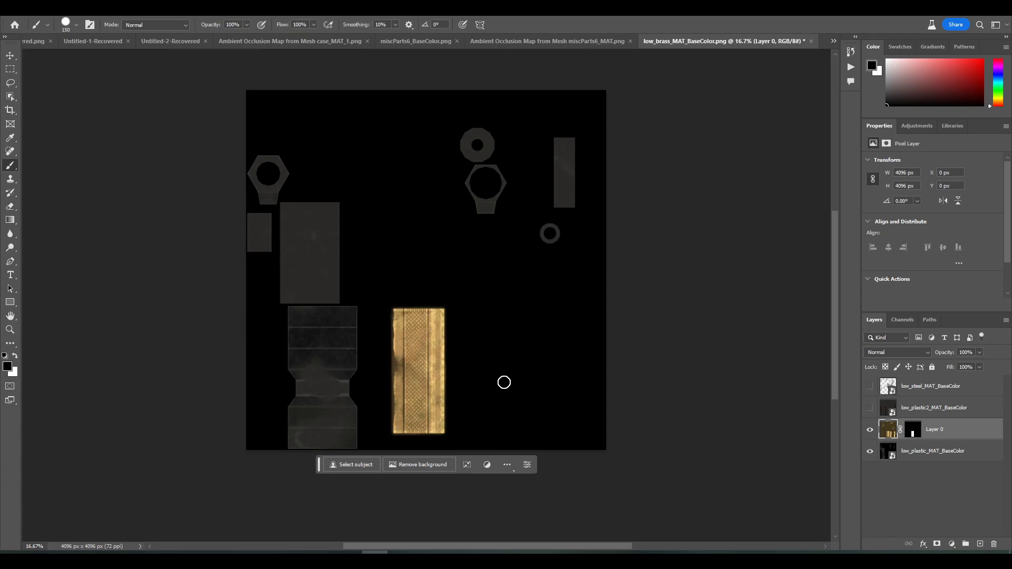
Switch to Maya, collapse the UV Editor and select all the low-poly valve meshes in the viewport
key("alt+Tab")
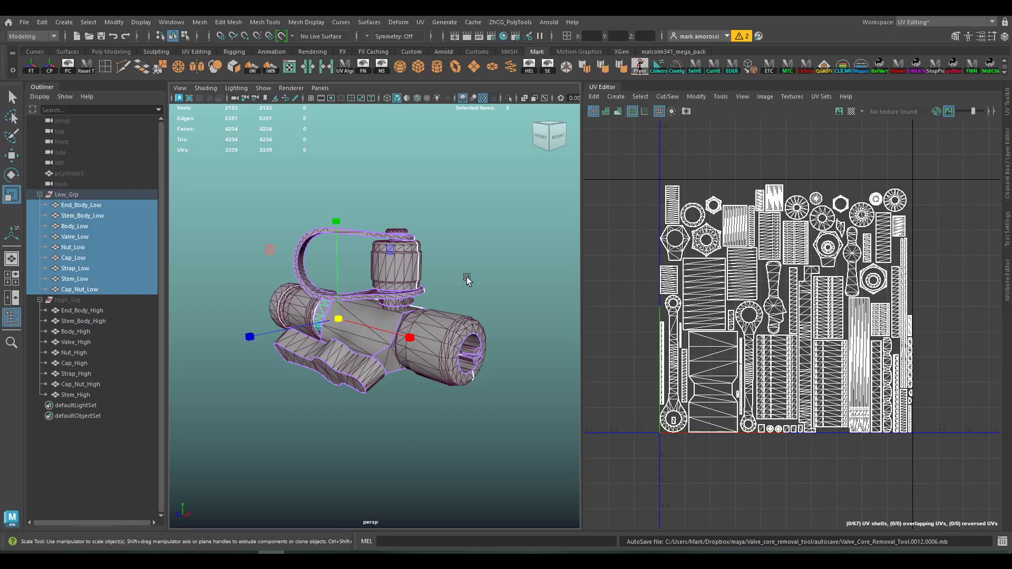
left_click(606, 87)
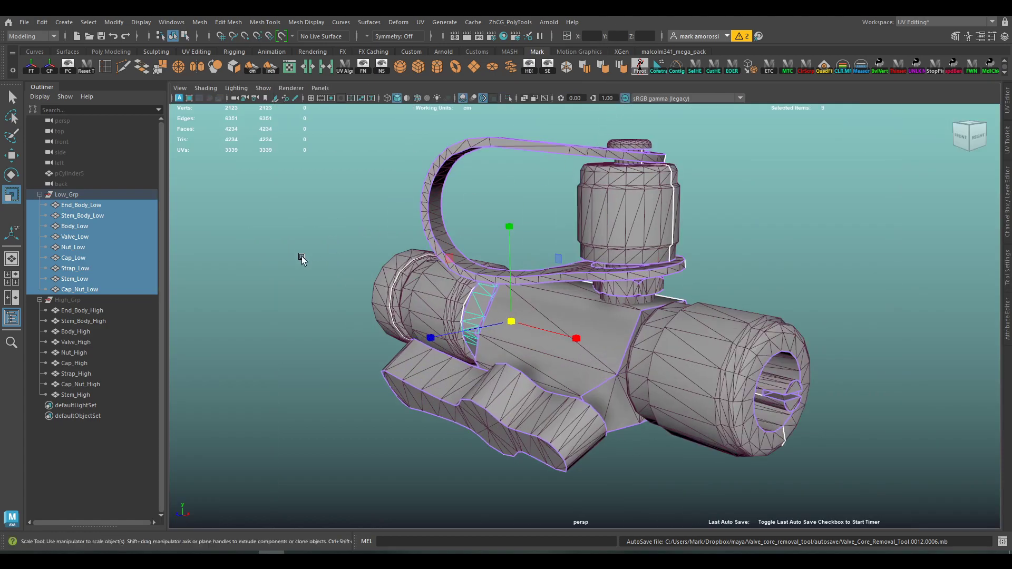
left_click_drag(466, 276, 475, 255, "alt")
mouse_move(475, 256)
right_mouse_down("alt")
mouse_move(425, 248)
mouse_move(482, 257)
right_mouse_up("alt")
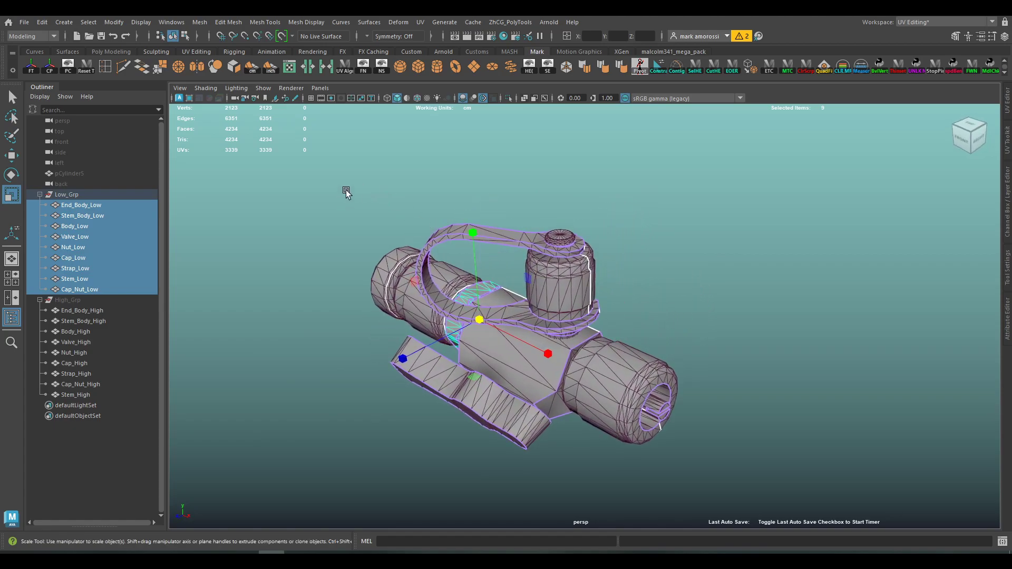
left_click(378, 183)
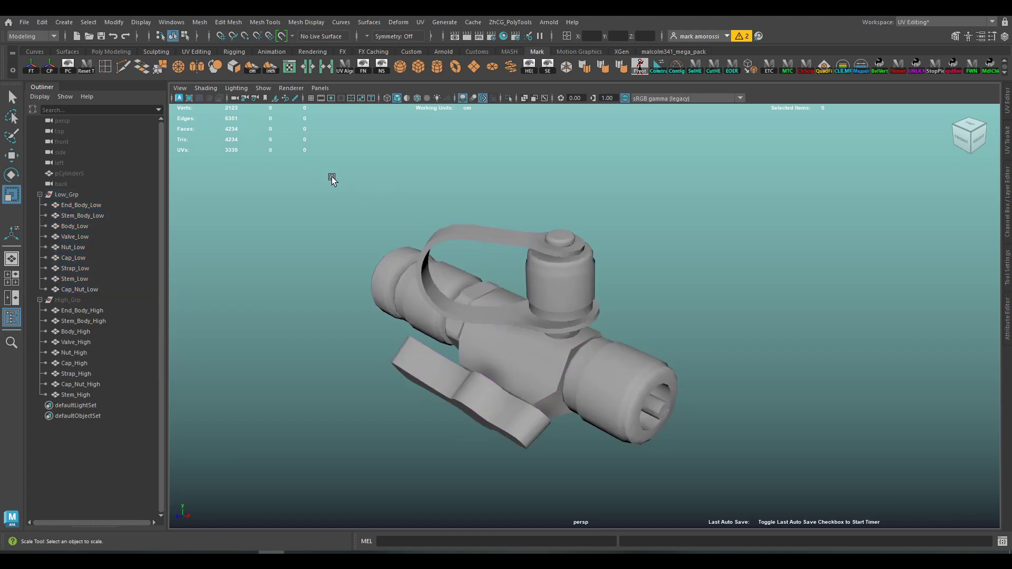
left_click_drag(331, 176, 791, 440)
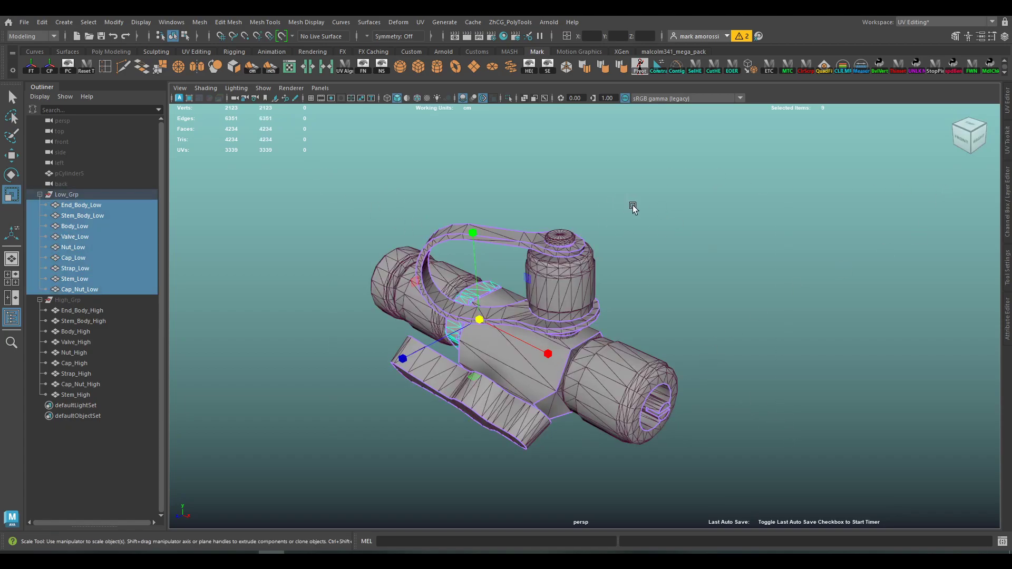
Assign a new Lambert material to the selected low-poly meshes and name it valveCoreRemove_MAT
right_click_drag(709, 205, 744, 477)
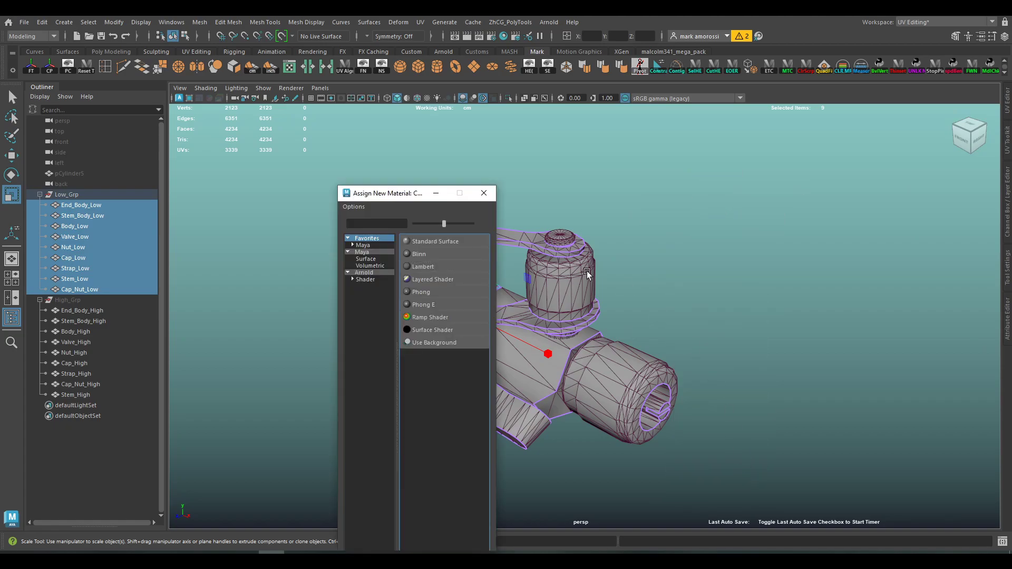
left_click(433, 267)
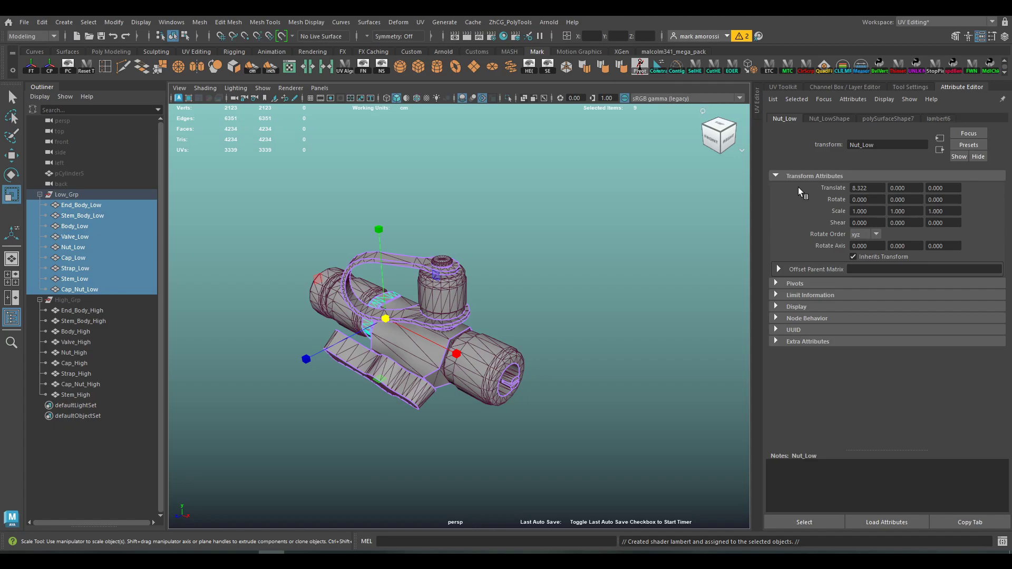
left_click(937, 118)
double_click(883, 144)
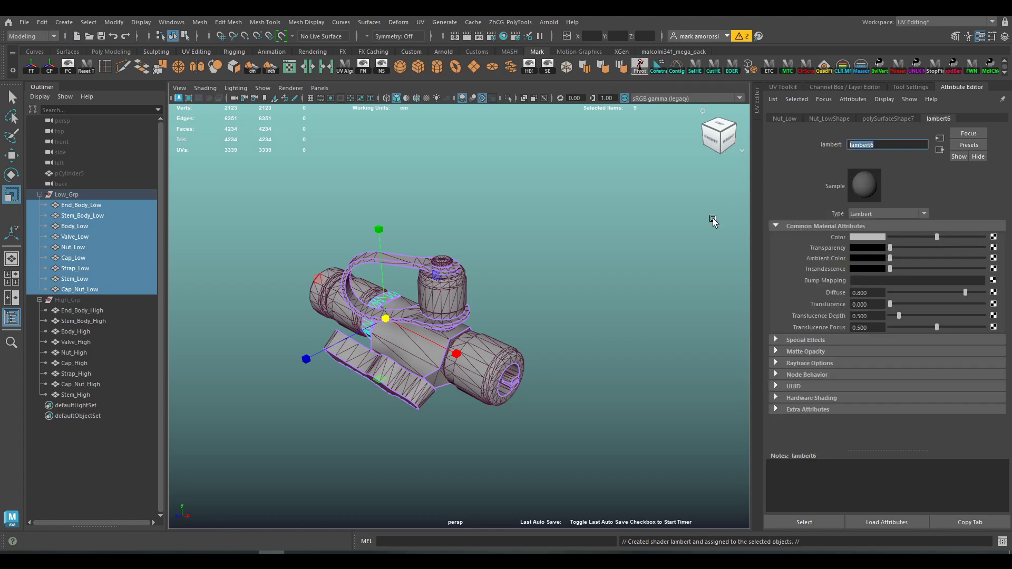
type("valveCoreRemove_")
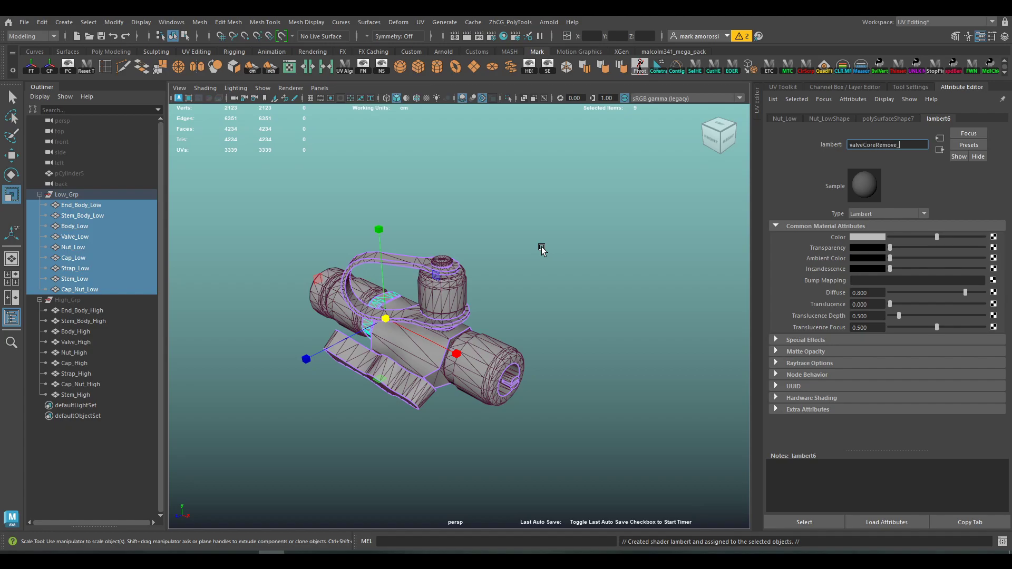
key("Return")
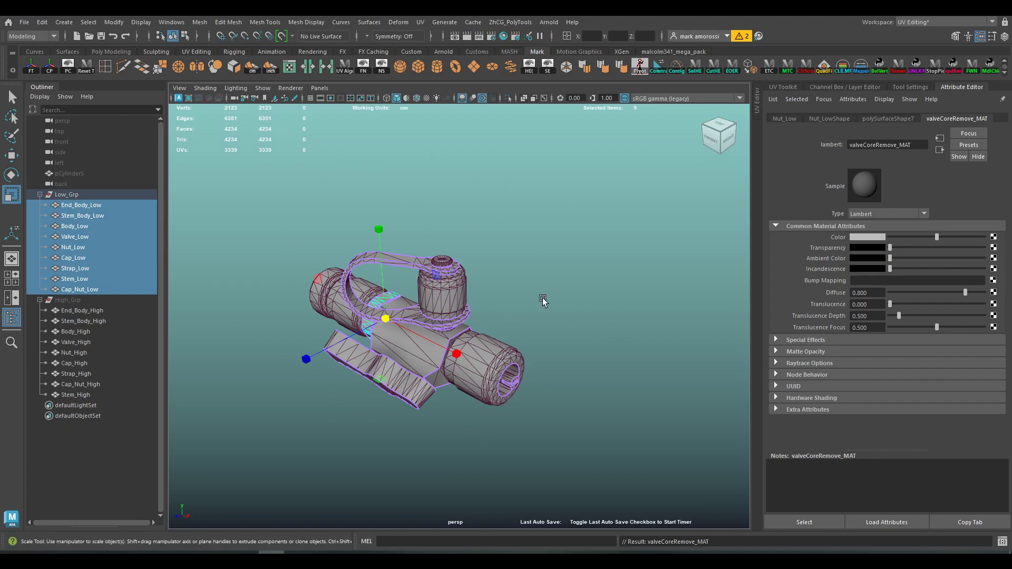
Examine the low-poly meshes' shared UV layout, then collapse the UV Editor and the Attribute Editor
left_click(758, 103)
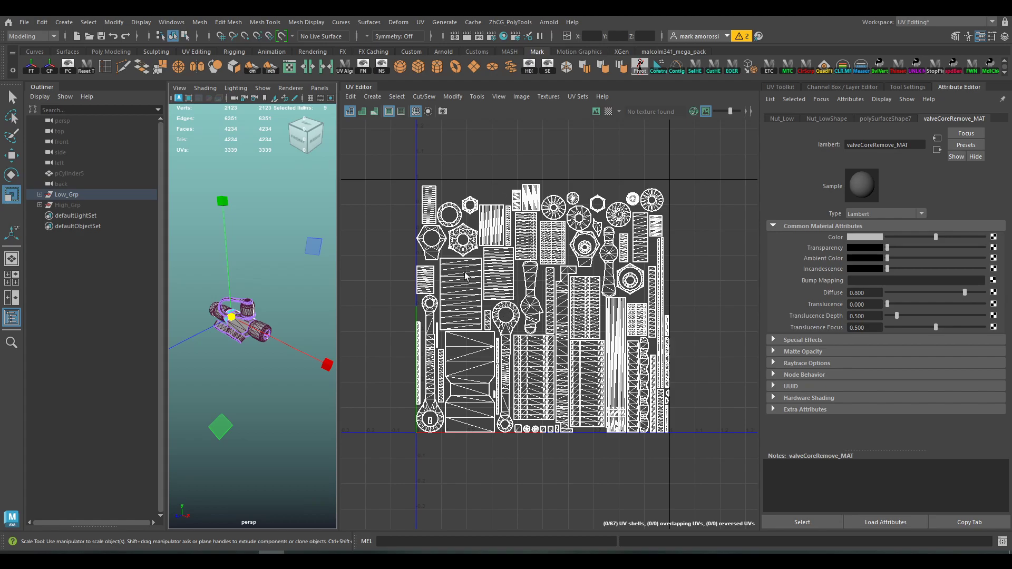
left_click_drag(364, 88, 810, 105)
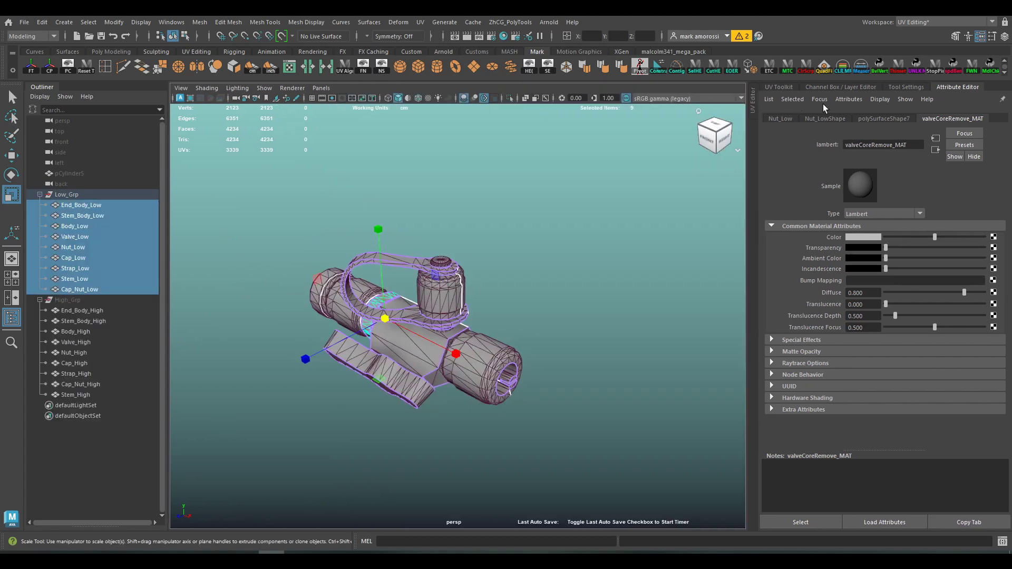
left_click(941, 88)
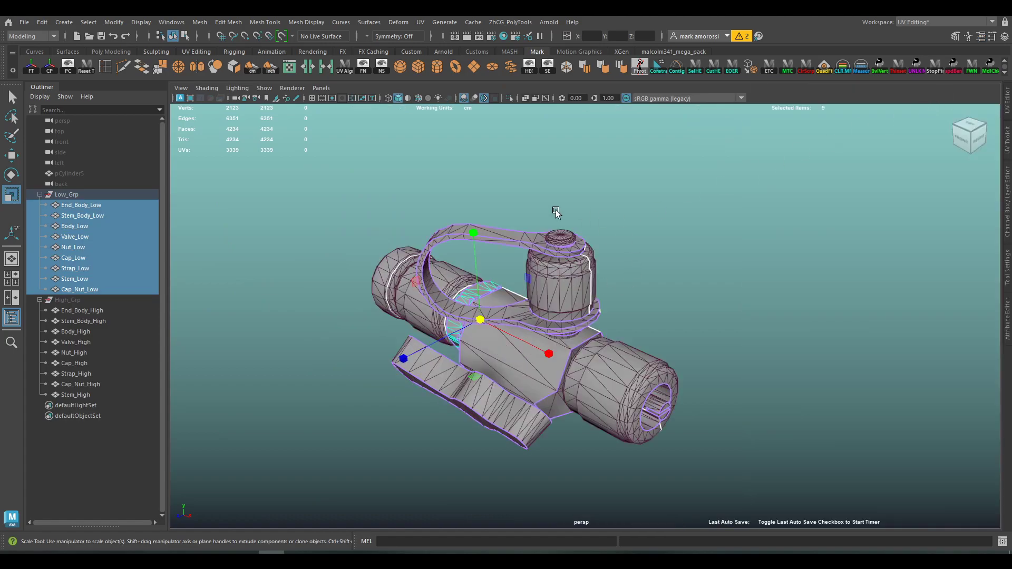
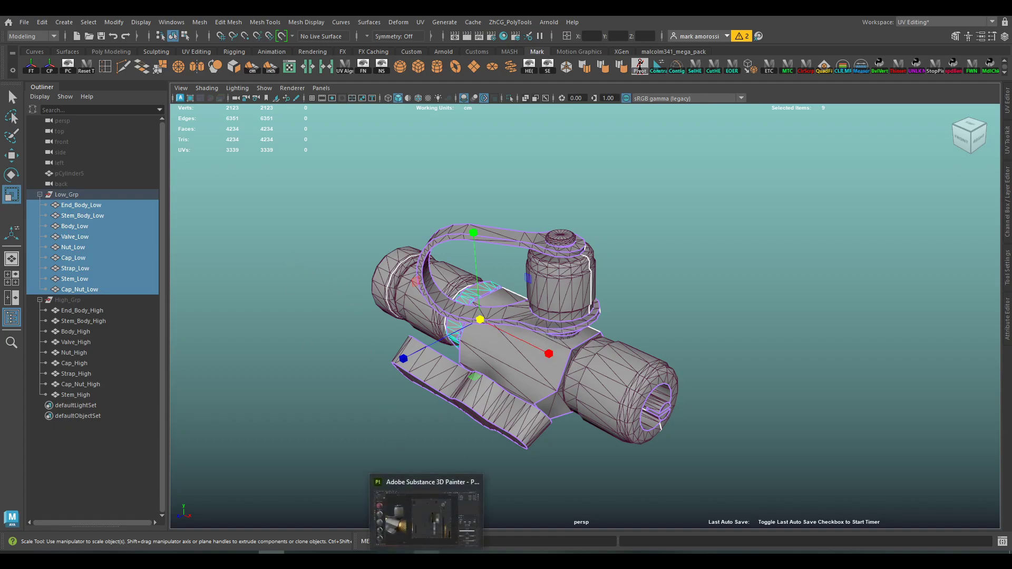
left_click(437, 550)
left_click(644, 466)
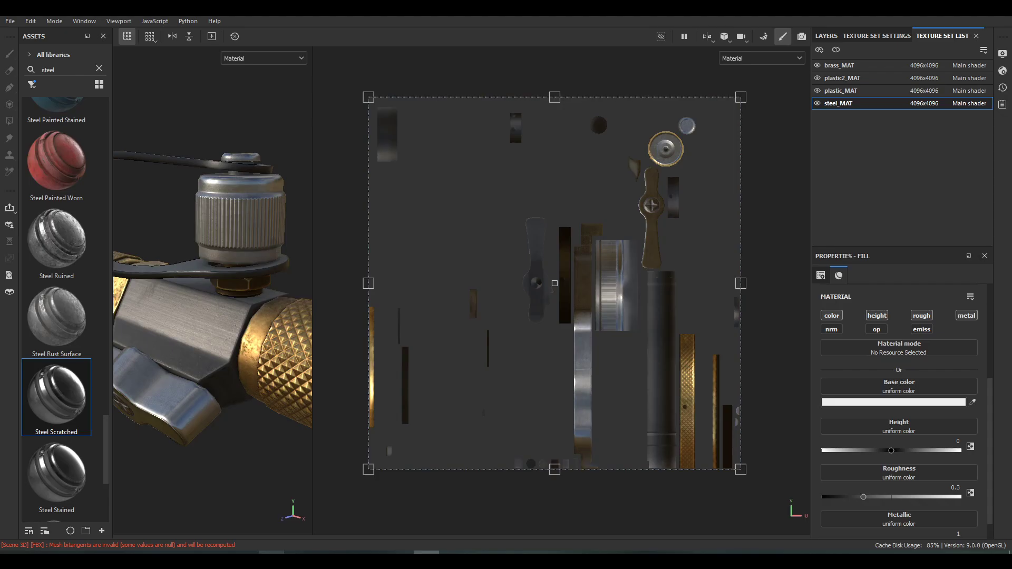
left_click(271, 519)
Select the Low_Grp group and export the selection as FBX, replacing the existing low.fbx
key("Up")
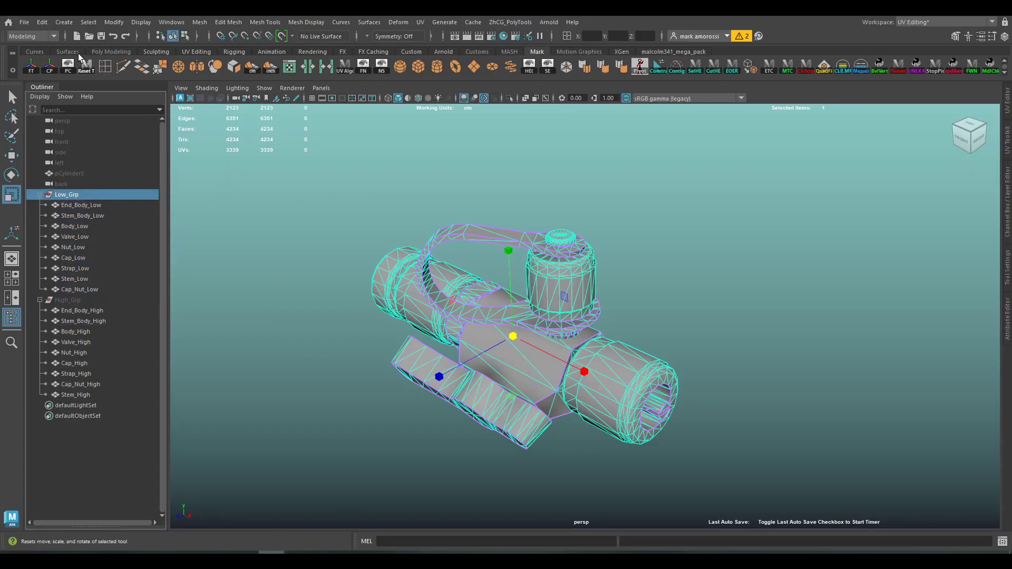
left_click(24, 22)
left_click(63, 162)
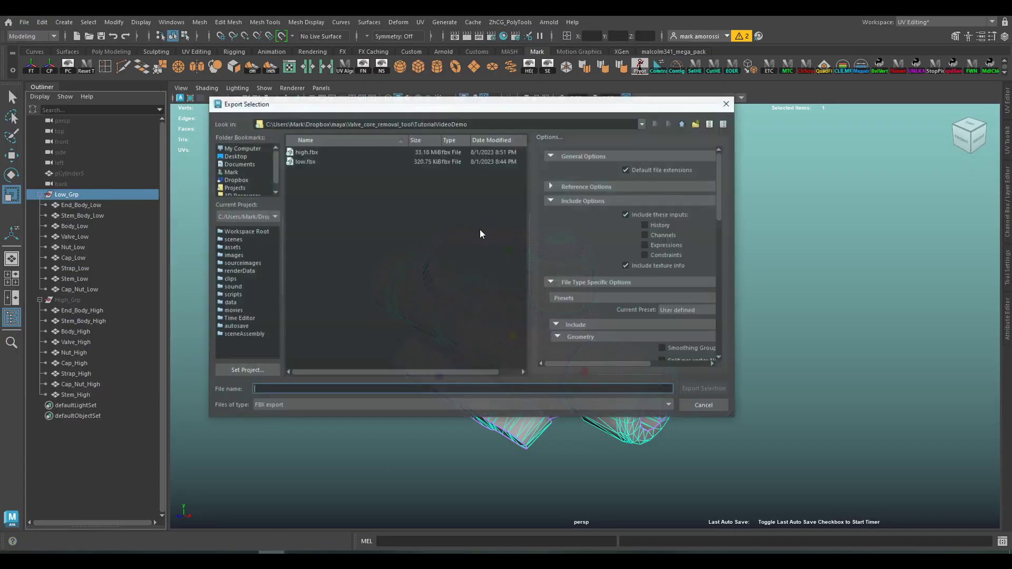
left_click(319, 160)
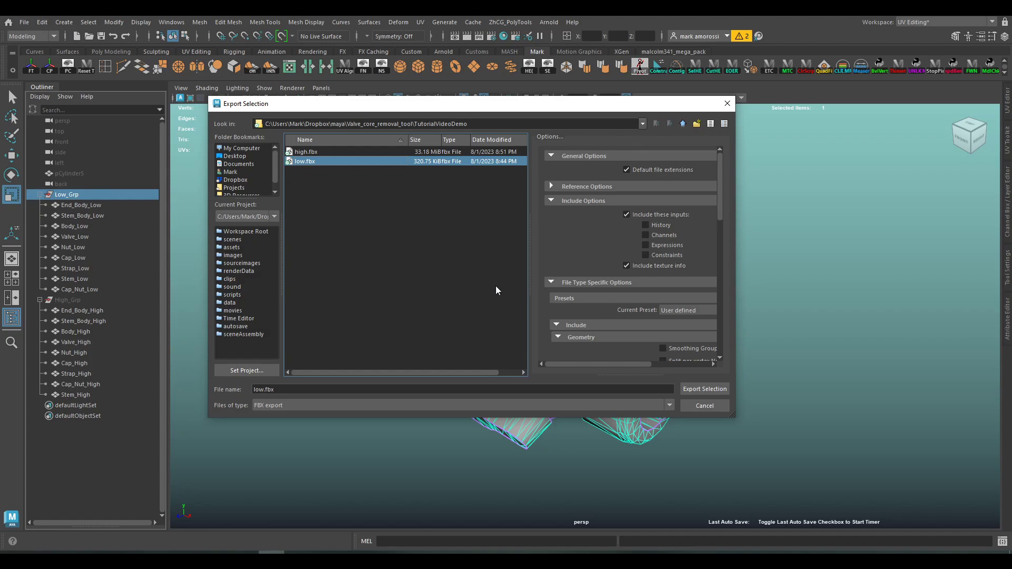
left_click(691, 390)
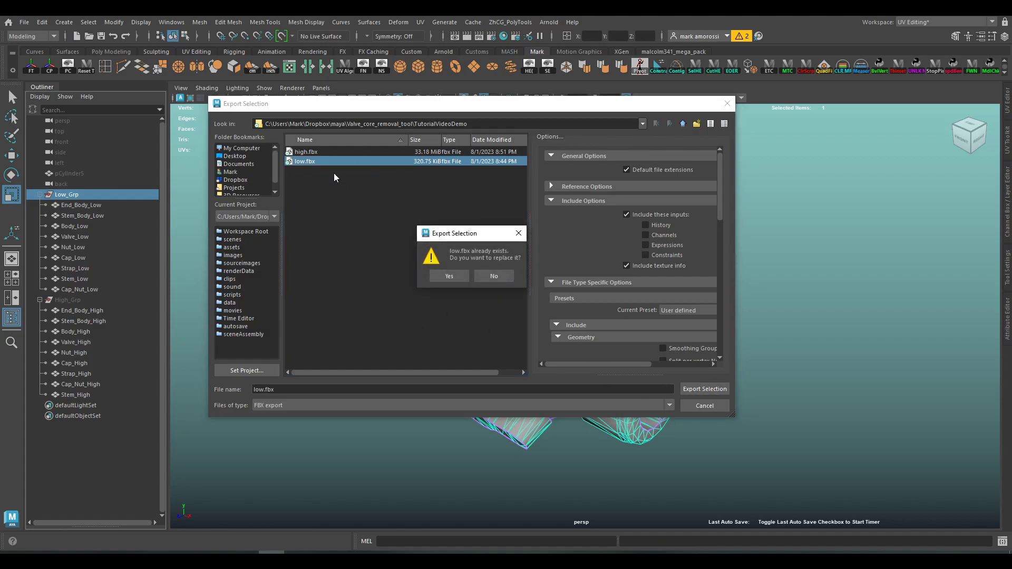
left_click(448, 275)
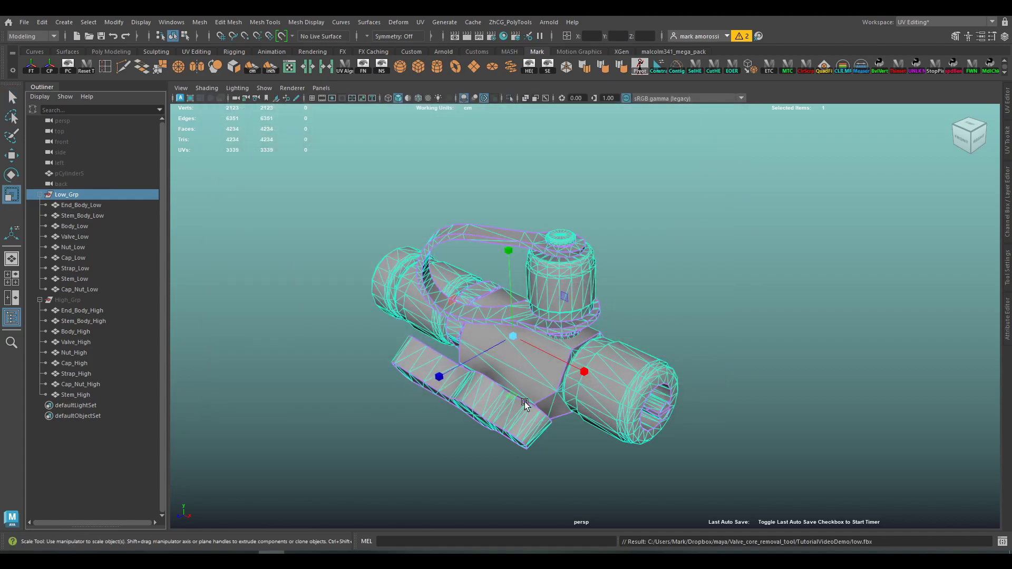
Switch to Substance 3D Painter, reload the re-exported low-poly mesh through the project configuration and widen the 3D view
left_click(426, 552)
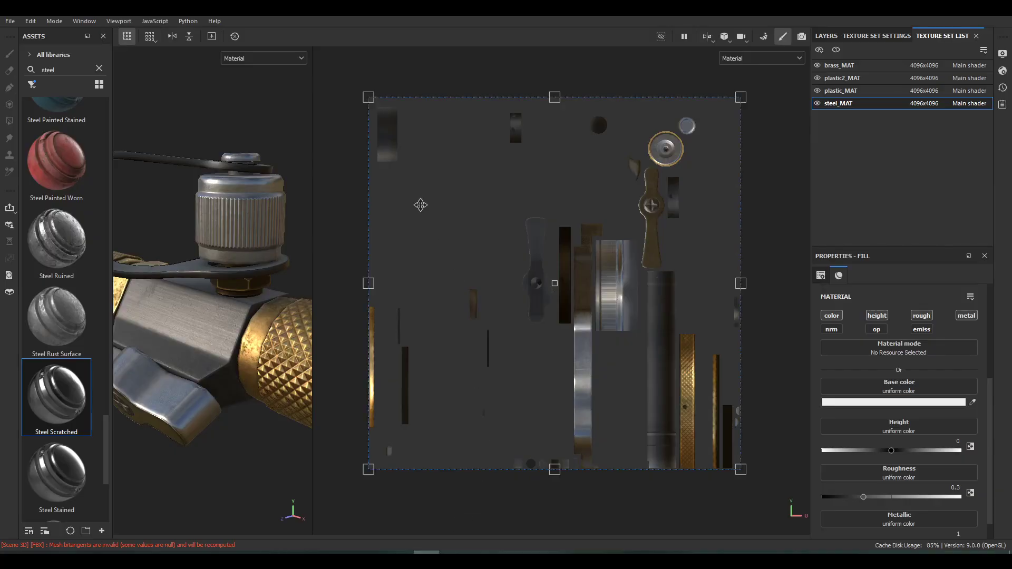
left_click(29, 20)
left_click(144, 110)
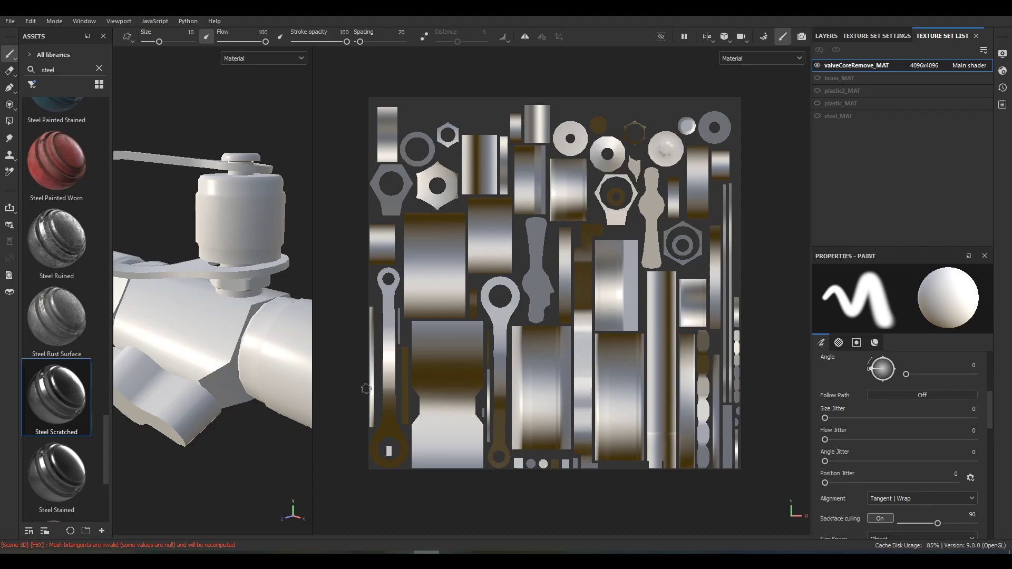
left_click_drag(312, 227, 606, 211)
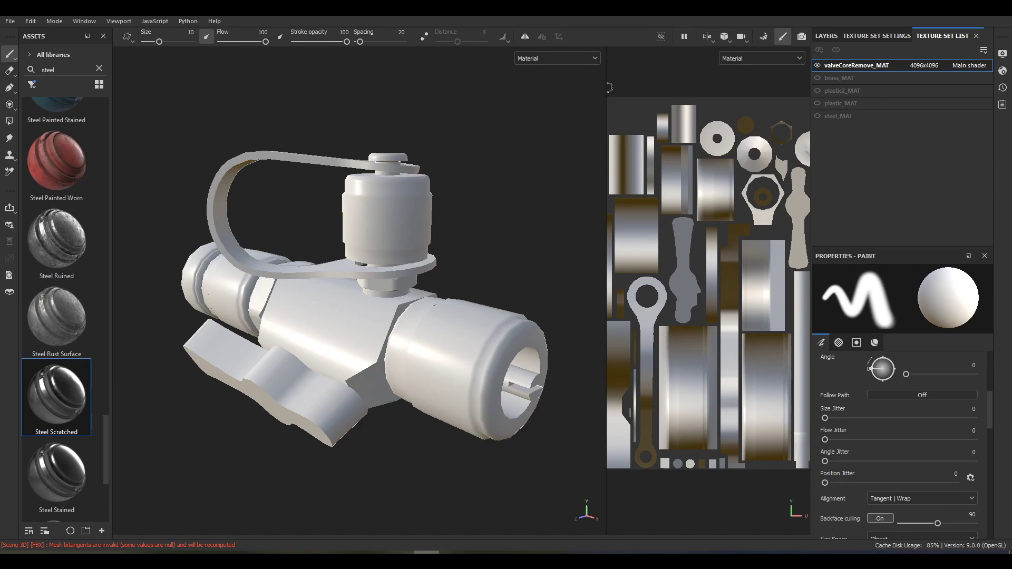
left_click_drag(606, 84, 703, 92)
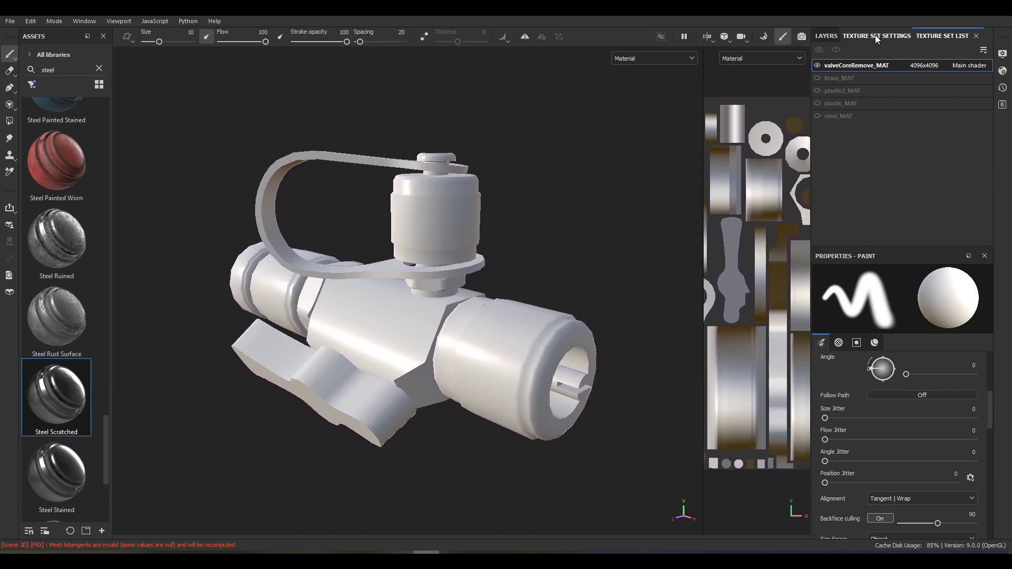
Add the Steel Scratched smart material above Layer 1 in the valveCoreRemove_MAT texture set
left_click(827, 36)
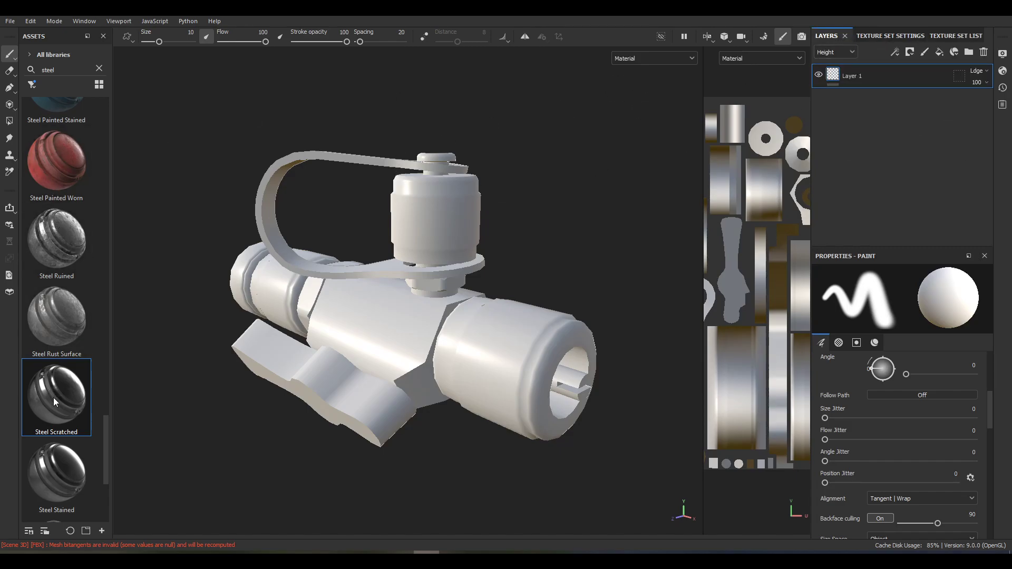
left_click_drag(62, 392, 896, 81)
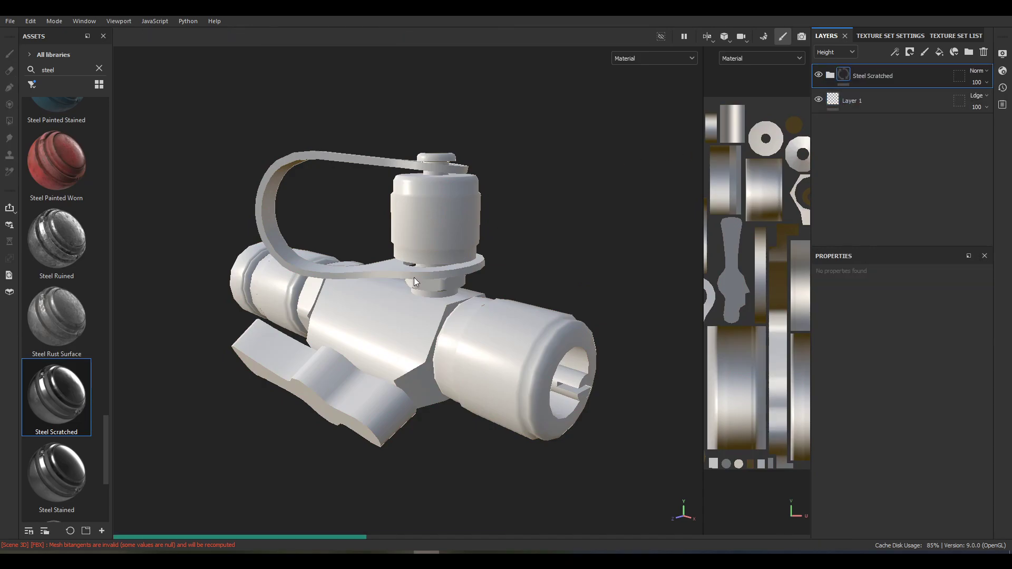
left_click_drag(366, 253, 432, 276, "alt")
scroll(527, 282, "up", 2)
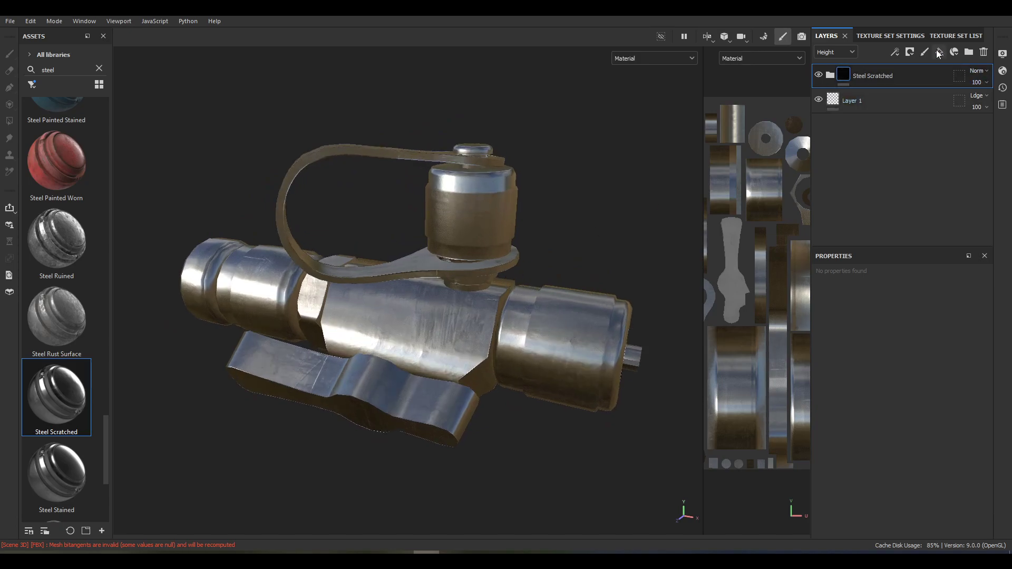
Add a black mask with a paint effect to the Steel Scratched folder
right_click(842, 78)
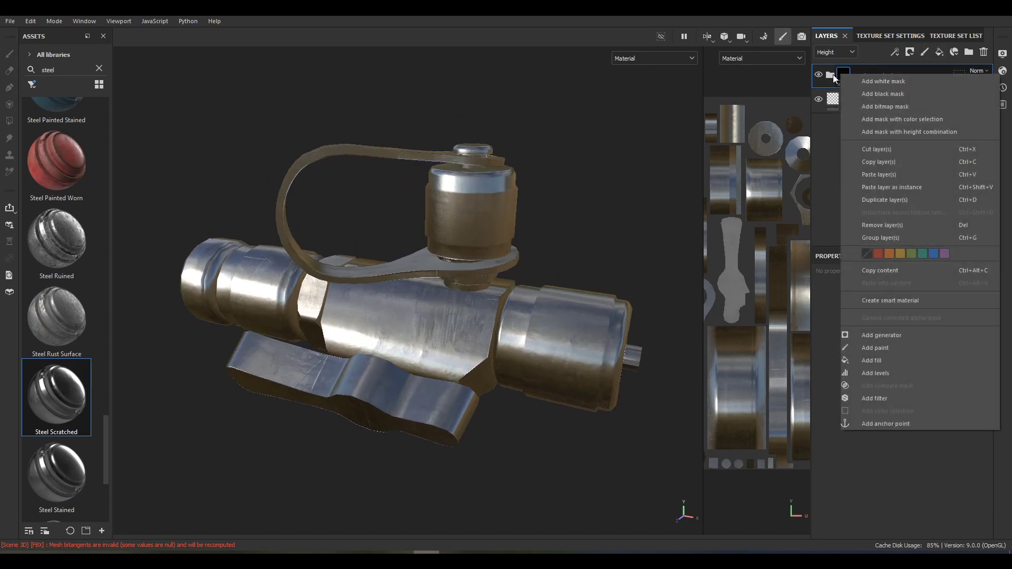
left_click(839, 73)
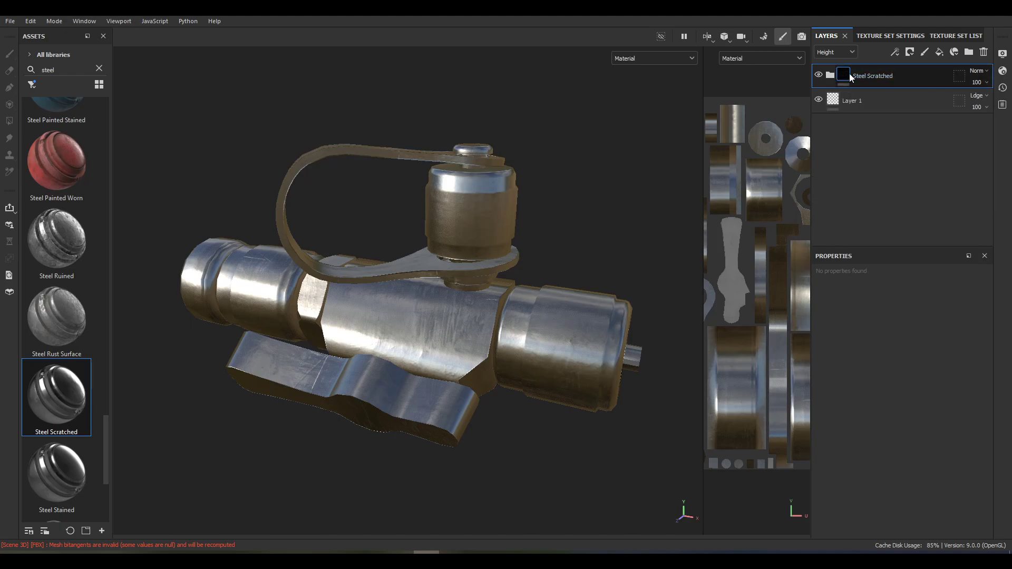
right_click(846, 77)
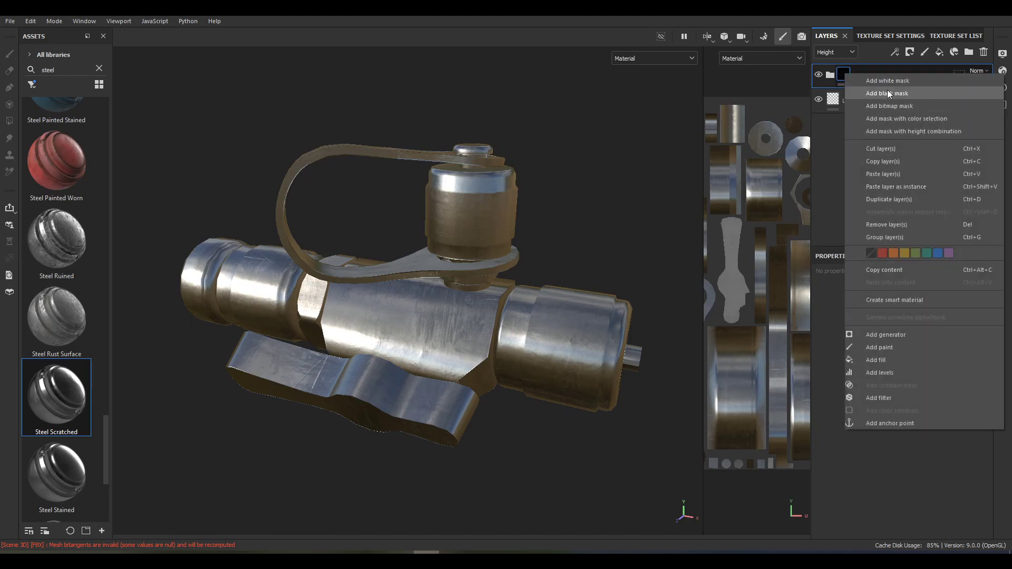
left_click(889, 94)
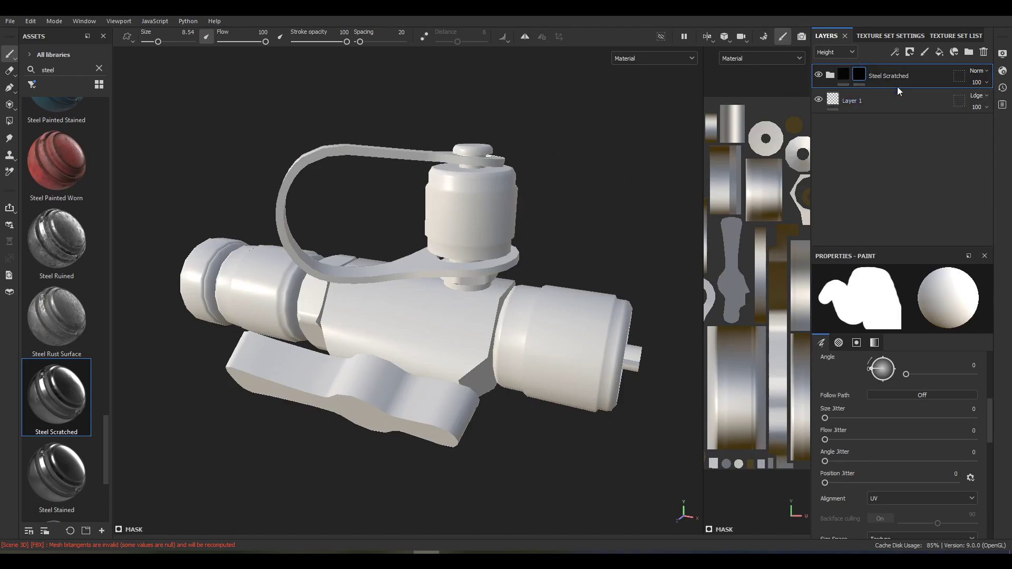
right_click(859, 75)
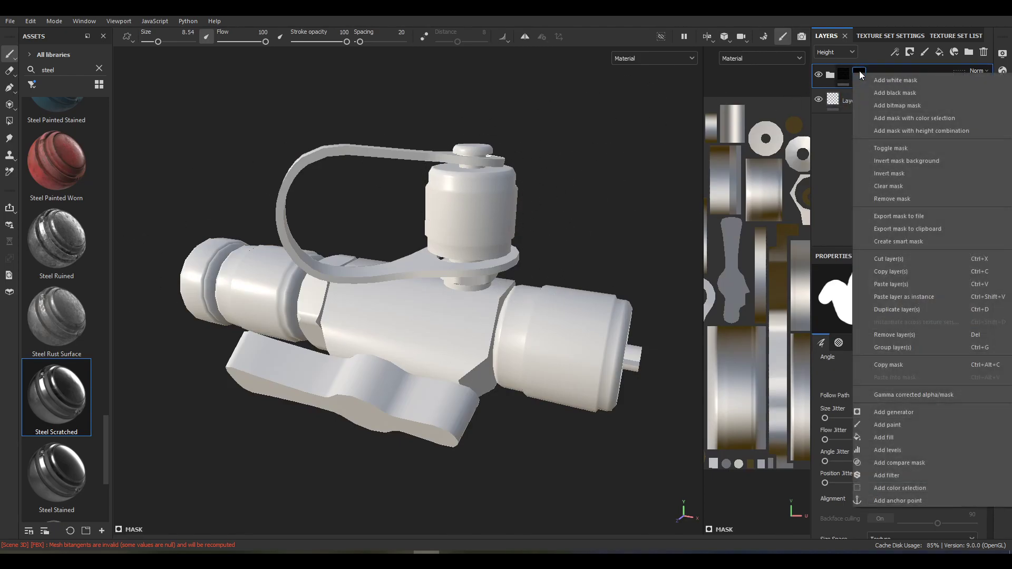
left_click(913, 425)
Reduce the brush size to 4.58 and paint the steel mask in white across the valve body and the knurled end
left_click_drag(592, 199, 559, 243, "alt")
key("bracketleft")
key("bracketleft")
key("bracketleft")
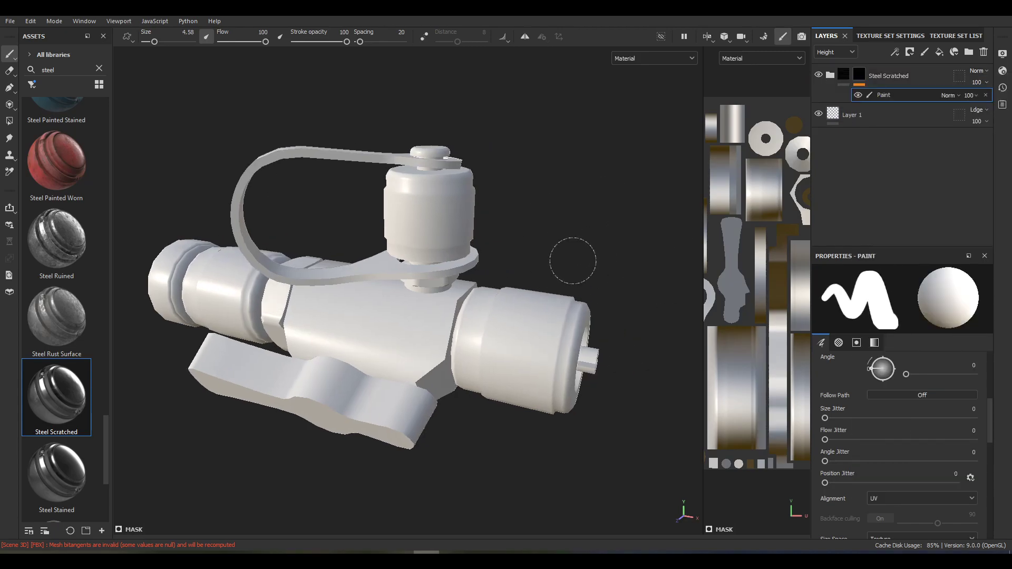
scroll(920, 465, "down", 5)
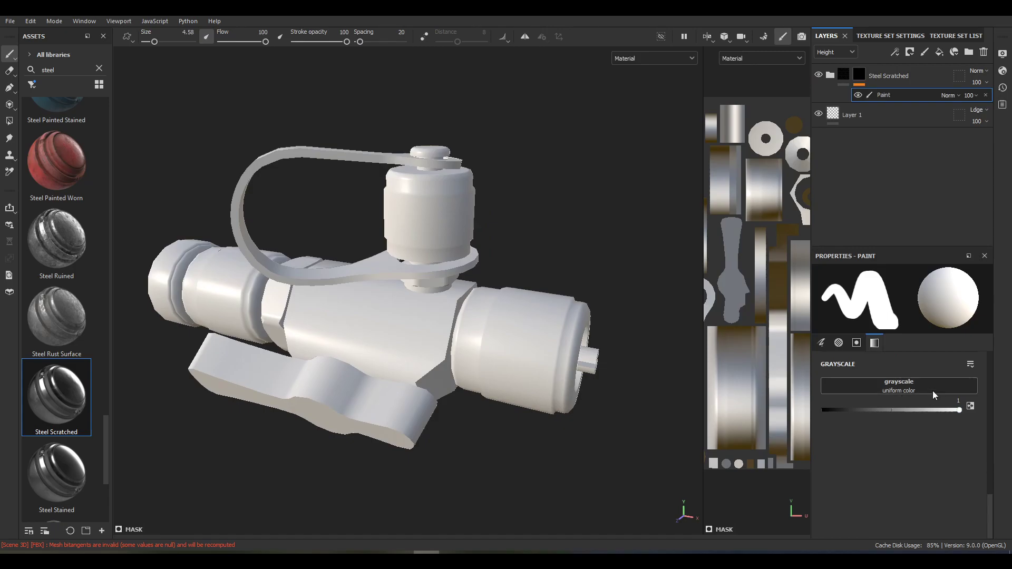
left_click(959, 410)
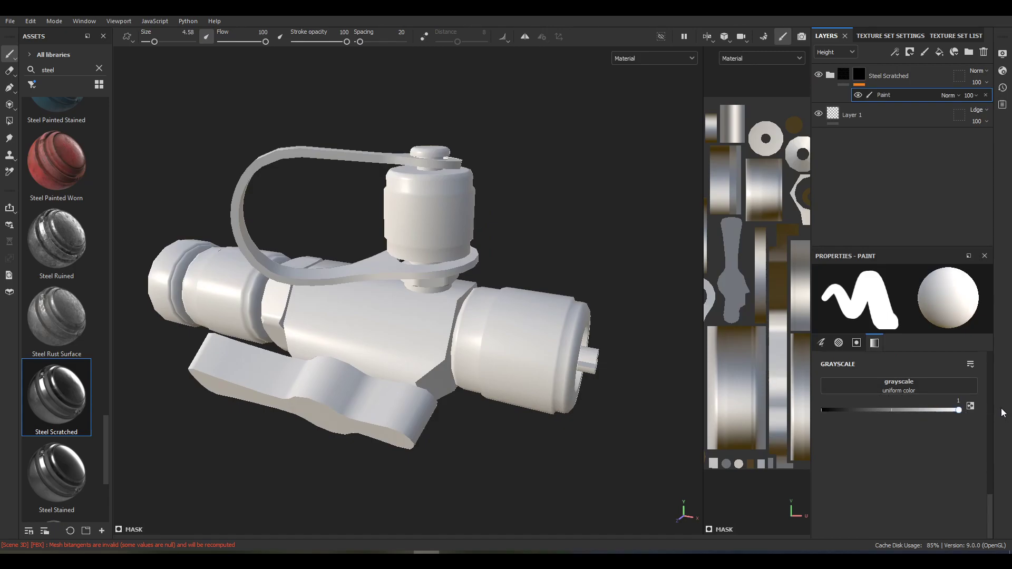
mouse_move(559, 337)
left_mouse_down()
mouse_move(472, 325)
mouse_move(310, 307)
mouse_move(510, 336)
left_mouse_up()
Swap the mask colour to black and erase parts of the painted steel with a 2.82 brush
key("x")
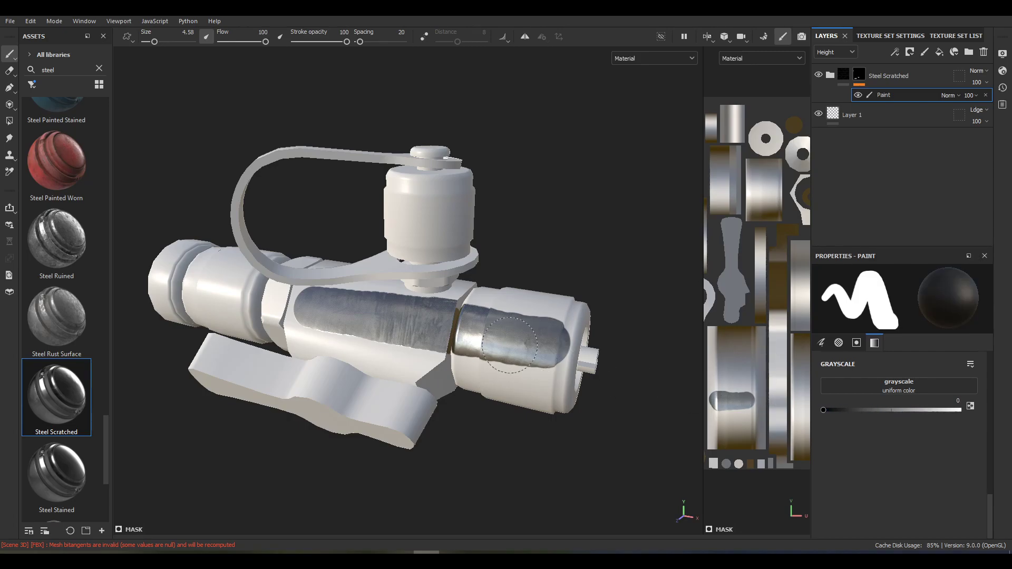
key("bracketleft")
key("bracketleft")
left_click_drag(506, 364, 516, 304)
mouse_move(507, 340)
left_mouse_down()
mouse_move(507, 302)
mouse_move(485, 368)
mouse_move(487, 308)
mouse_move(469, 365)
mouse_move(479, 299)
mouse_move(459, 360)
mouse_move(470, 297)
mouse_move(449, 360)
mouse_move(459, 296)
mouse_move(435, 354)
mouse_move(408, 339)
mouse_move(400, 295)
mouse_move(318, 326)
mouse_move(348, 309)
mouse_move(382, 325)
mouse_move(466, 329)
mouse_move(444, 326)
left_mouse_up()
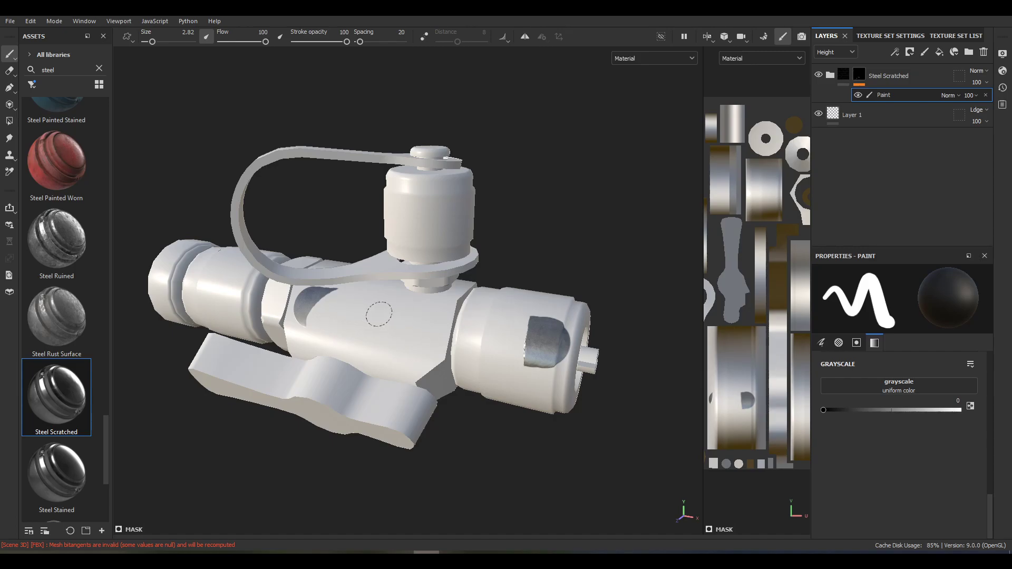
Paint semi-transparent steel on the valve's end with grayscale values of about 0.79 and 0.51
left_click_drag(823, 410, 944, 412)
mouse_move(527, 352)
left_mouse_down()
mouse_move(525, 320)
mouse_move(501, 352)
mouse_move(507, 386)
mouse_move(537, 318)
left_mouse_up()
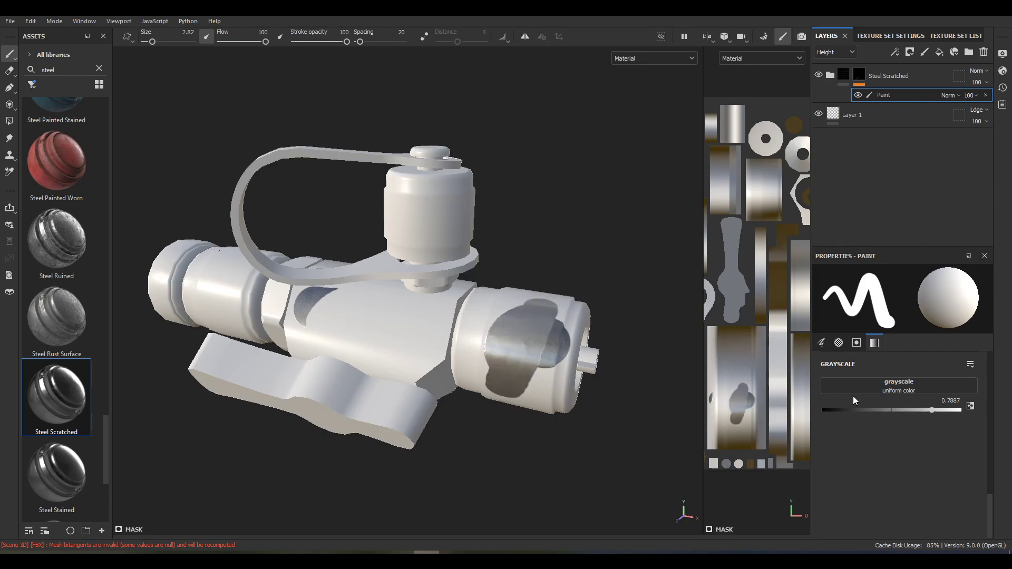
left_click_drag(928, 410, 892, 410)
mouse_move(537, 303)
left_mouse_down()
mouse_move(508, 327)
mouse_move(498, 387)
mouse_move(496, 340)
left_mouse_up()
mouse_move(566, 357)
left_mouse_down("alt")
mouse_move(627, 294)
mouse_move(537, 315)
left_mouse_up("alt")
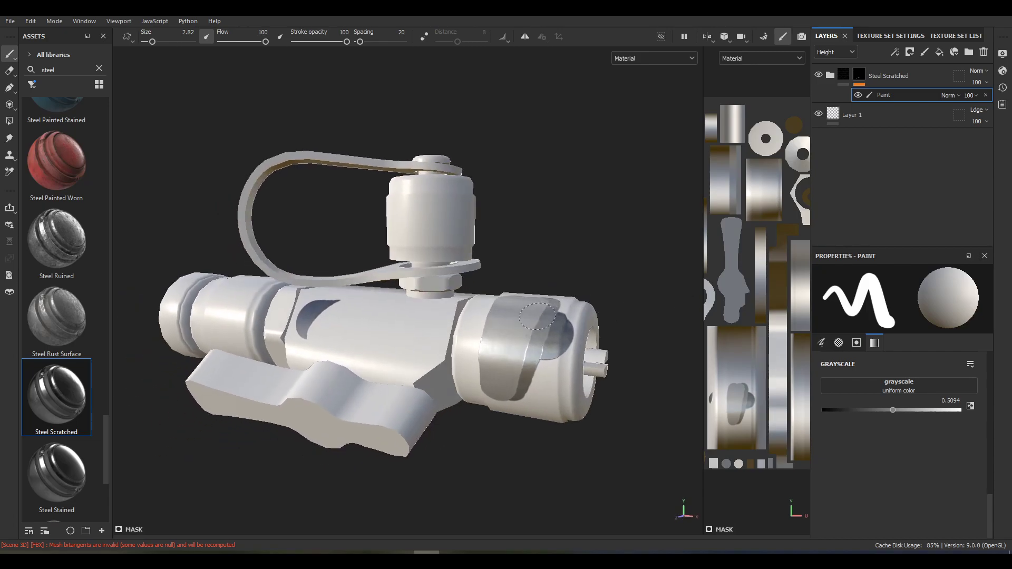
Set the mask grayscale to 1 and paint solid steel over the valve's end and body
scroll(519, 331, "up", 2)
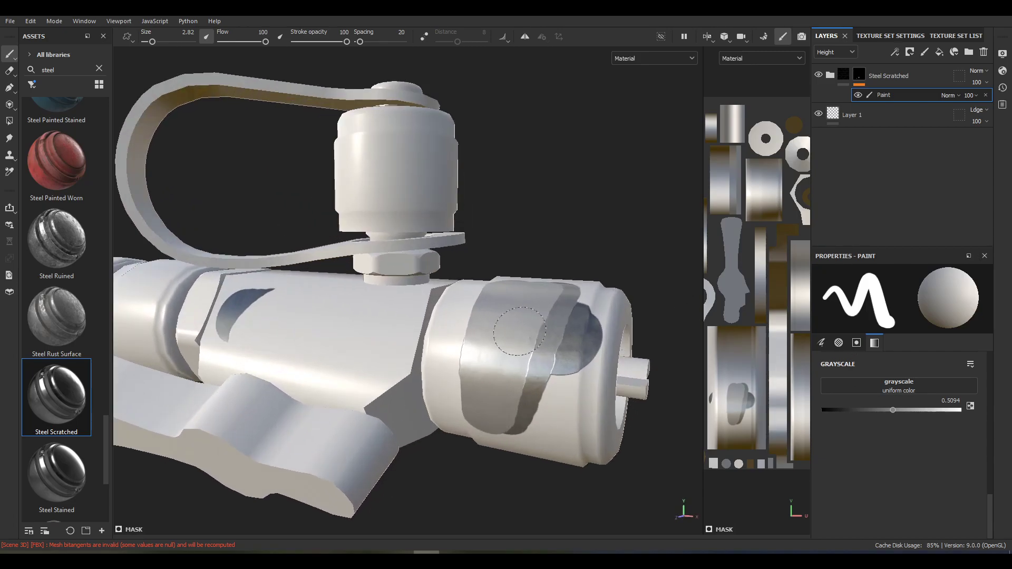
left_click_drag(895, 413, 987, 409)
mouse_move(573, 293)
left_mouse_down()
mouse_move(540, 424)
mouse_move(524, 397)
mouse_move(526, 265)
mouse_move(469, 420)
mouse_move(480, 348)
left_mouse_up()
left_click_drag(503, 294, 650, 318, "alt")
mouse_move(406, 263)
left_mouse_down()
mouse_move(379, 280)
mouse_move(369, 327)
mouse_move(538, 327)
mouse_move(477, 305)
left_mouse_up()
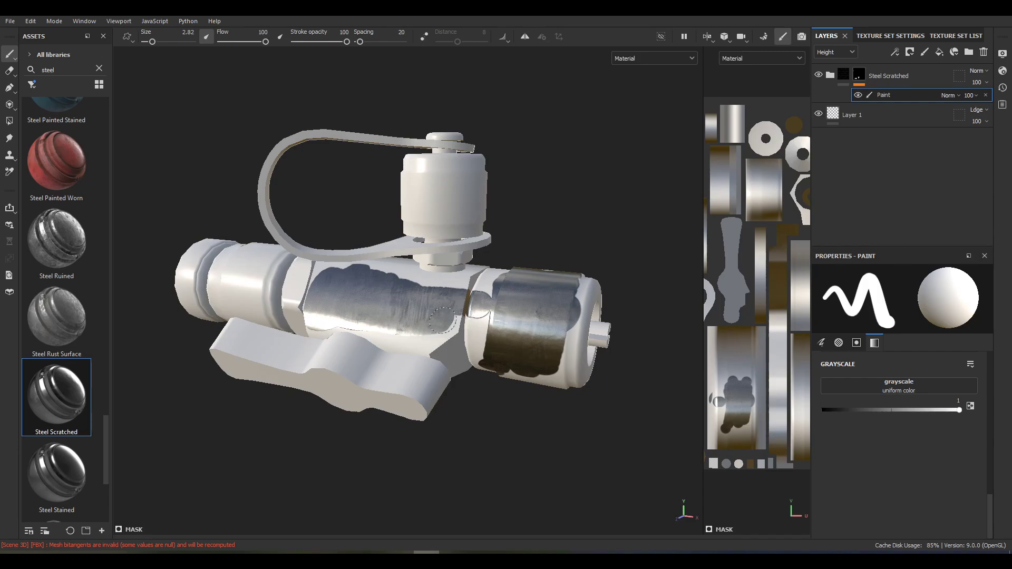
Delete the Steel Scratched folder from the layer stack
left_click(901, 76)
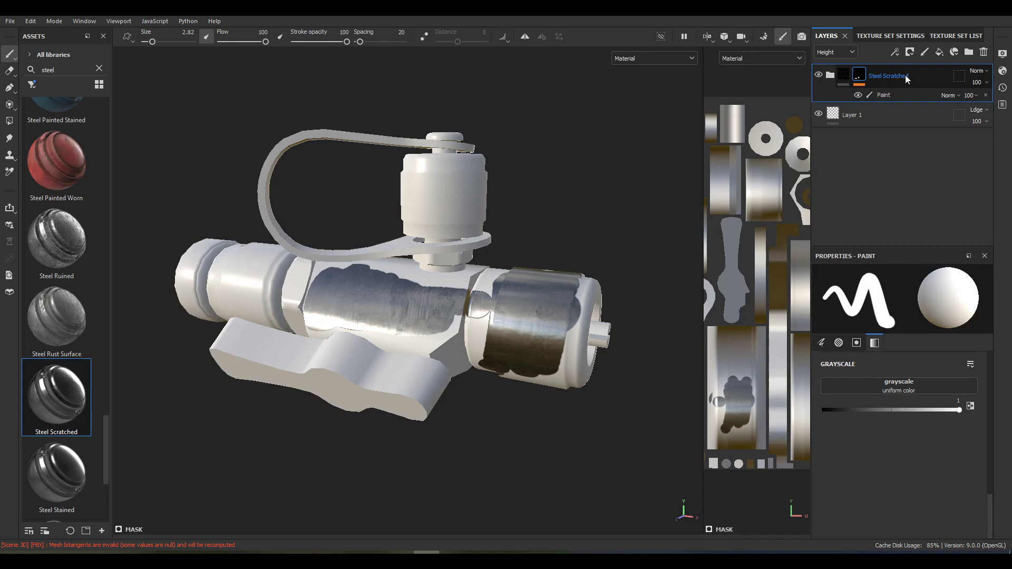
key("Delete")
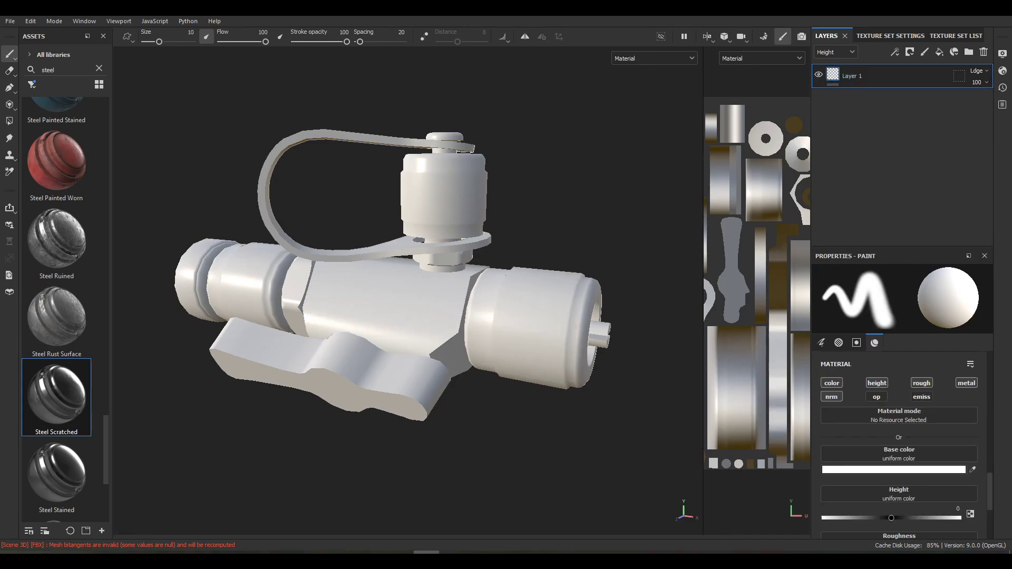
Open mesh map baking, set the output size to 4096 and exclude the Thickness and Position maps
left_click(763, 36)
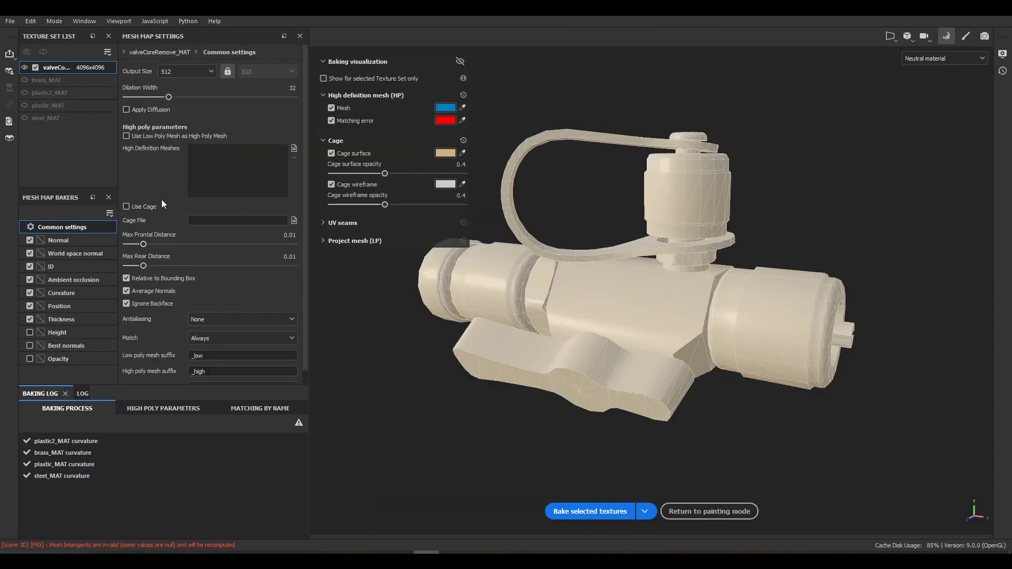
left_click(190, 73)
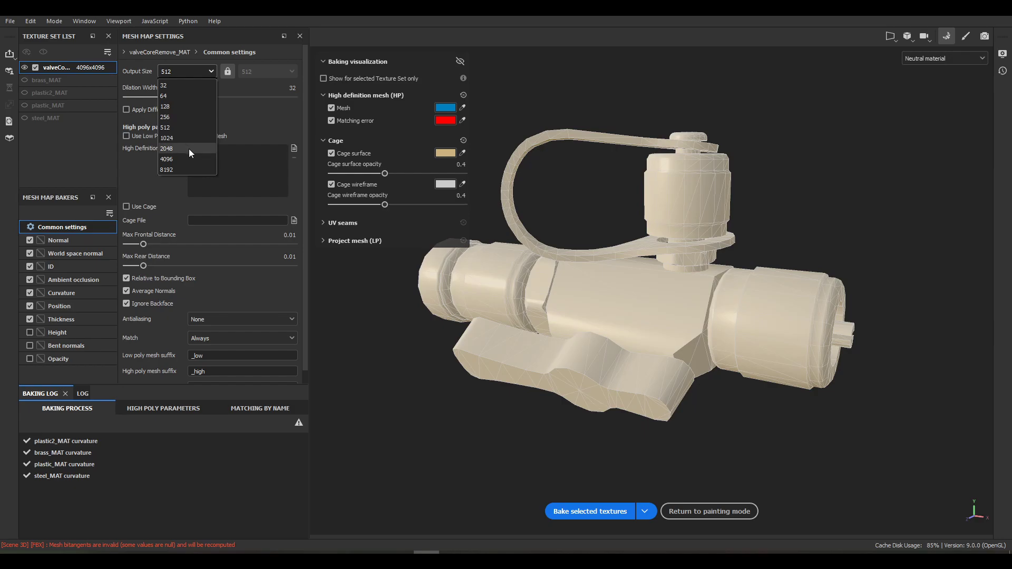
left_click(188, 159)
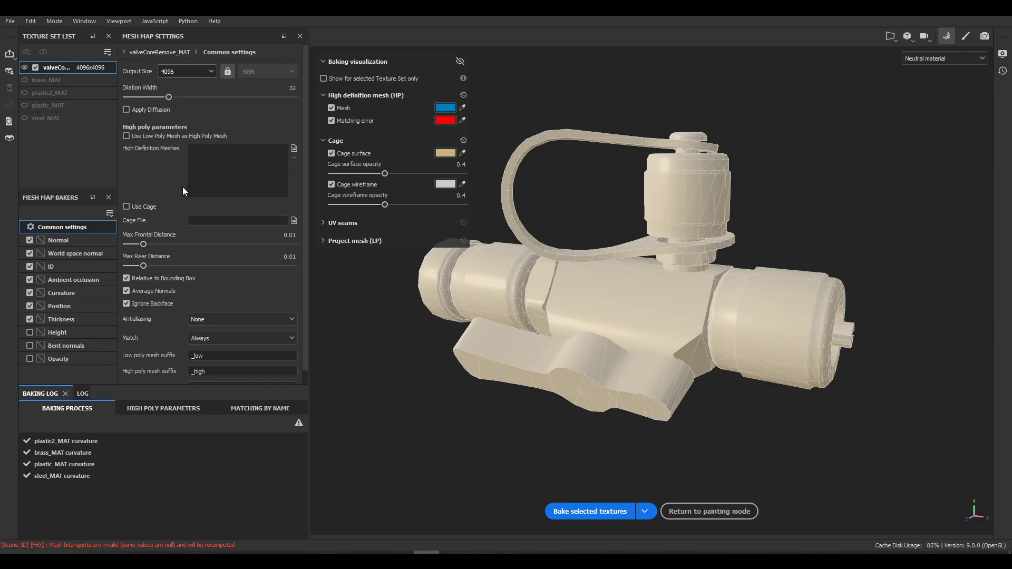
left_click(30, 319)
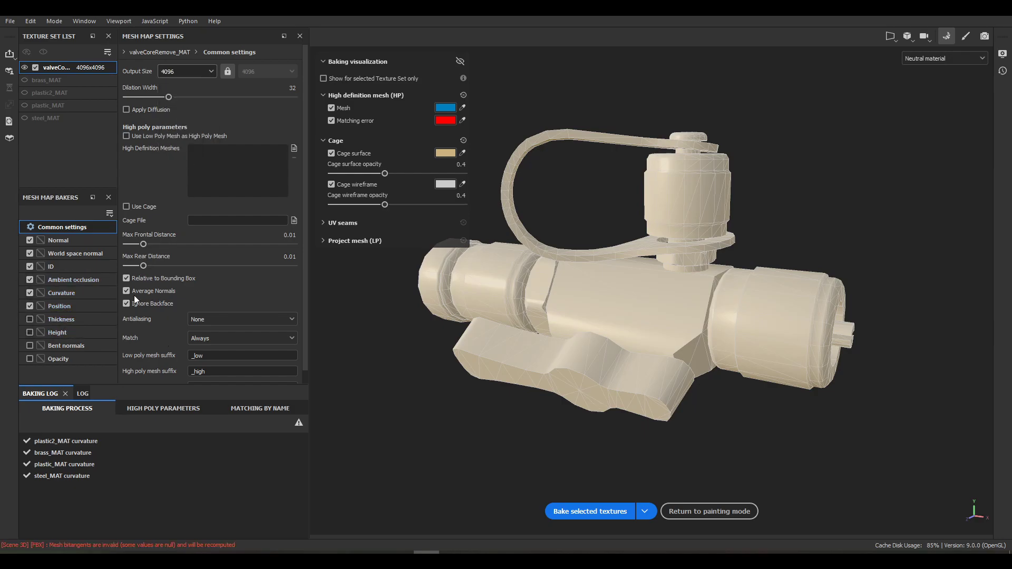
left_click(30, 307)
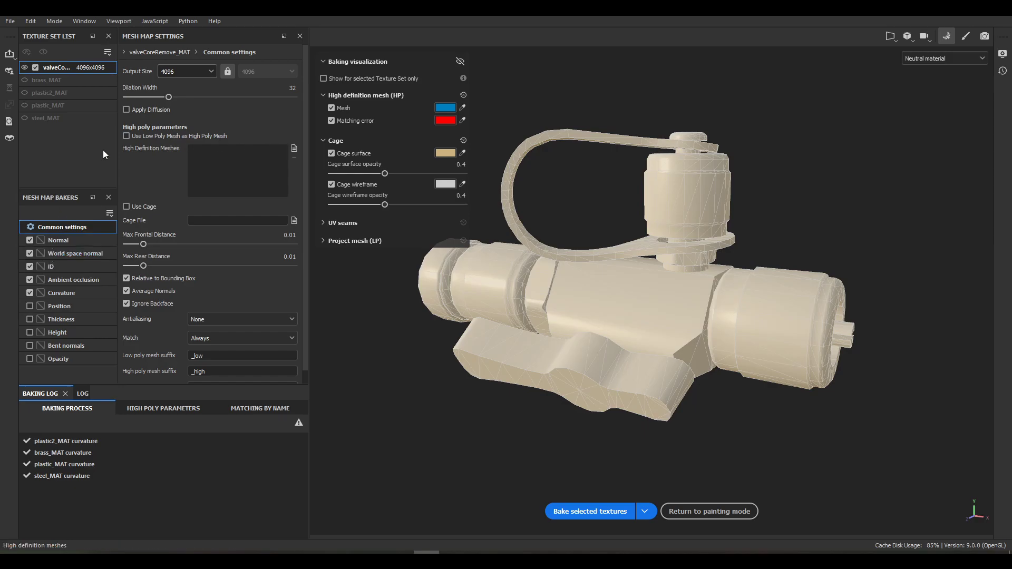
Load high.fbx as the high definition mesh for the bake and reduce the max frontal distance to 0.0044
left_click(294, 150)
left_click(166, 91)
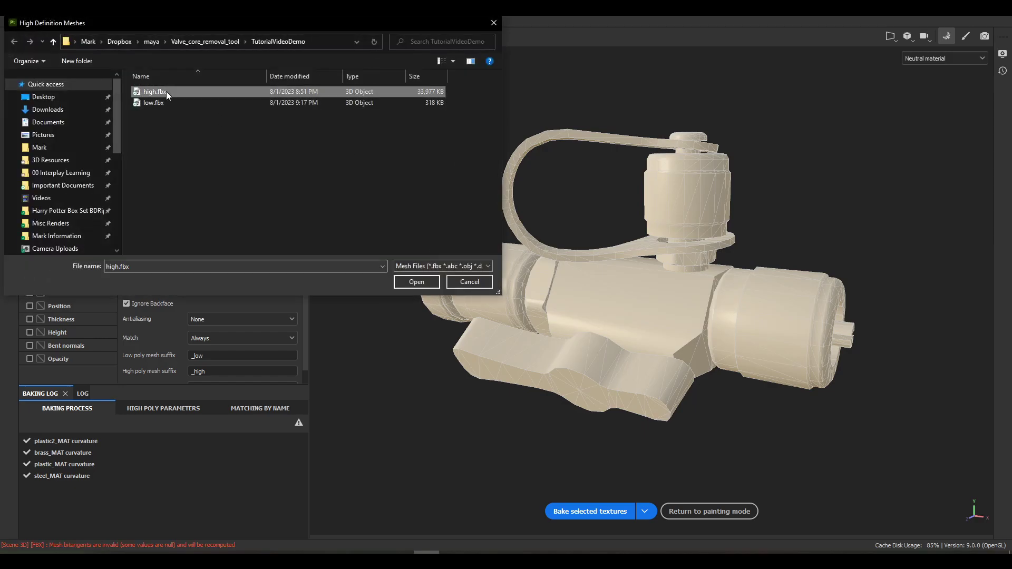
left_click(417, 282)
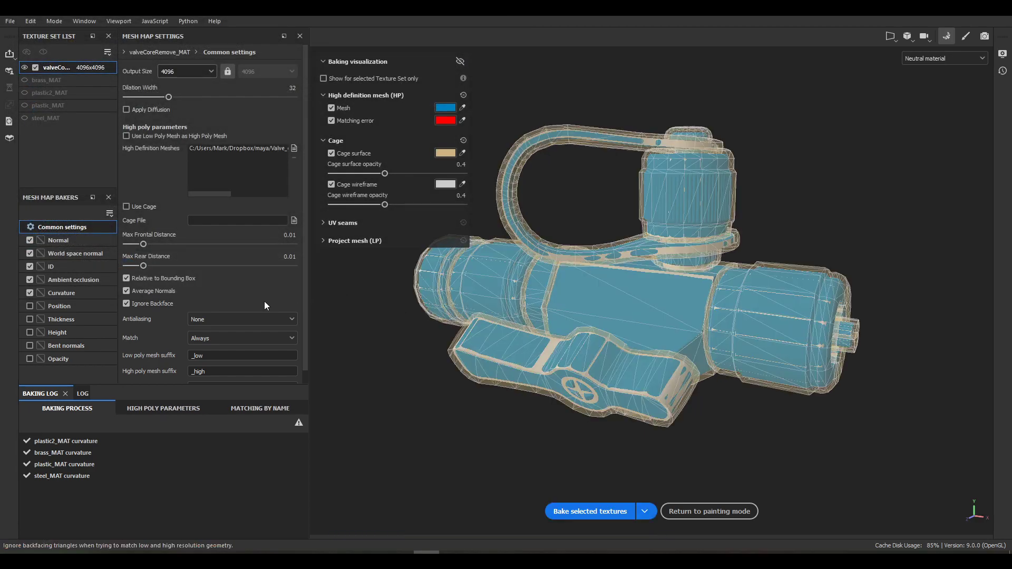
left_click_drag(143, 244, 139, 246)
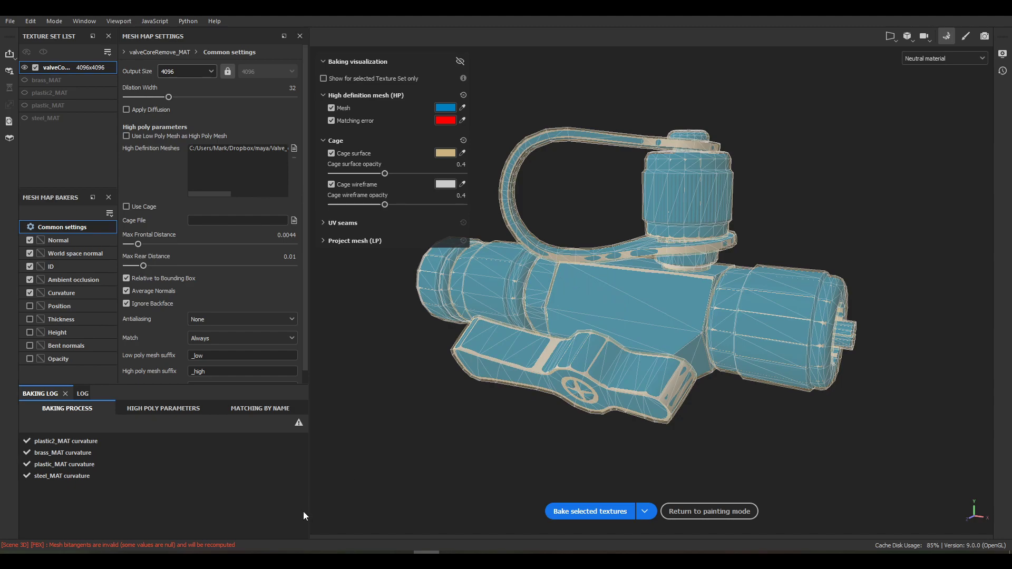
Switch to Maya, hide the Low_Grp group and show the High_Grp group
key("alt+Tab")
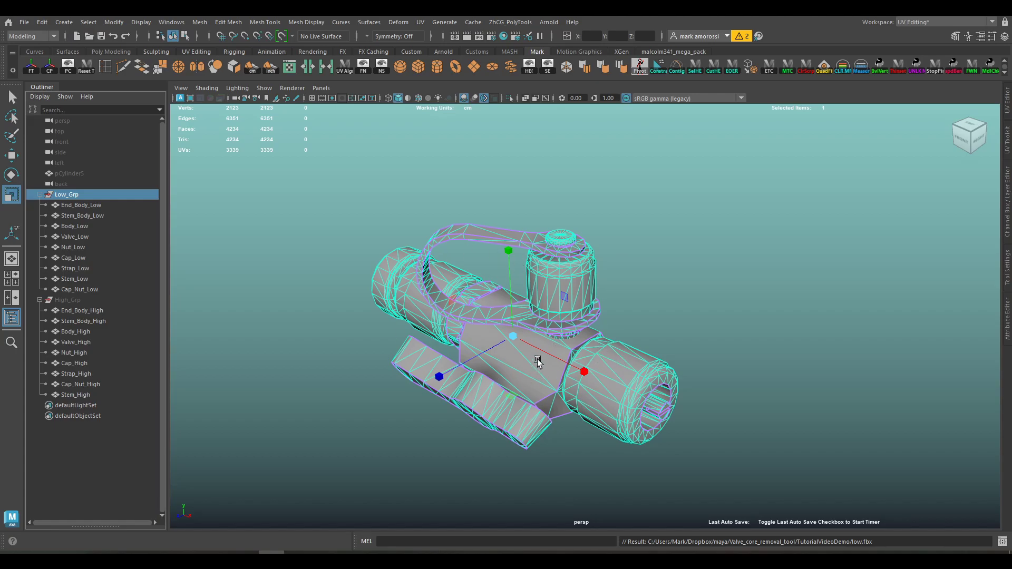
left_click_drag(513, 391, 531, 363, "alt")
middle_click_drag(532, 364, 507, 338, "alt")
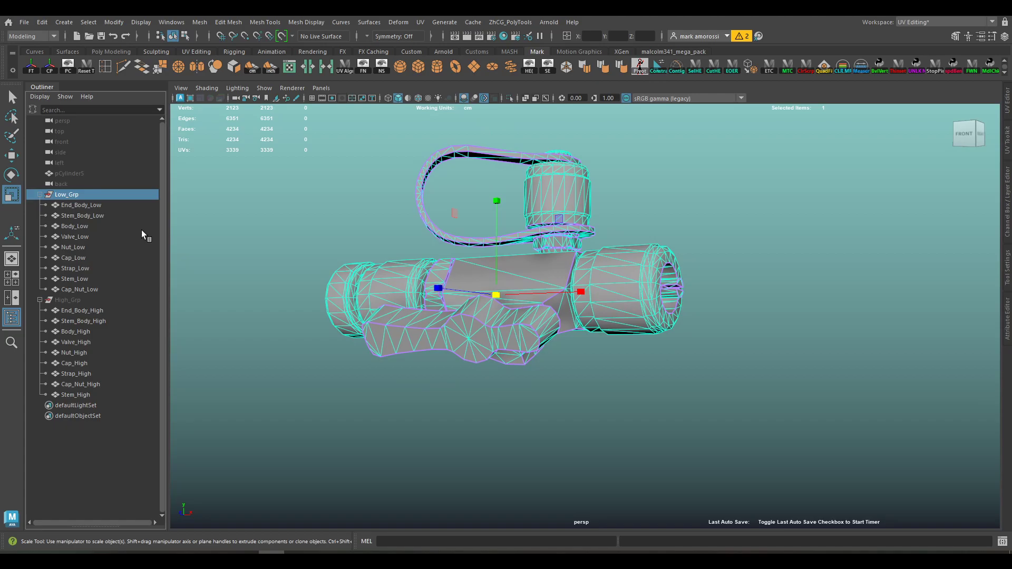
key("ctrl+h")
left_click(83, 300)
key("shift+h")
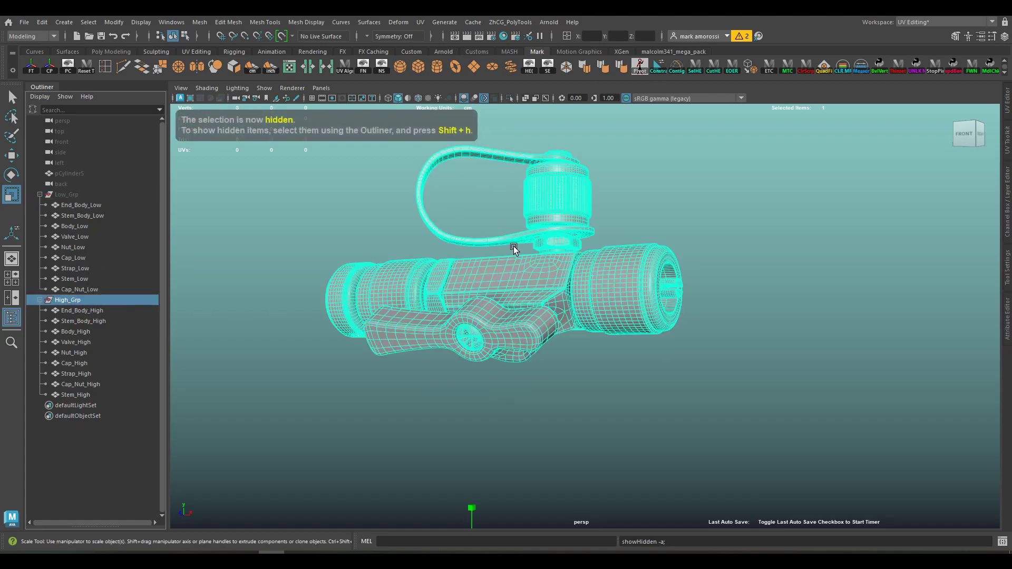
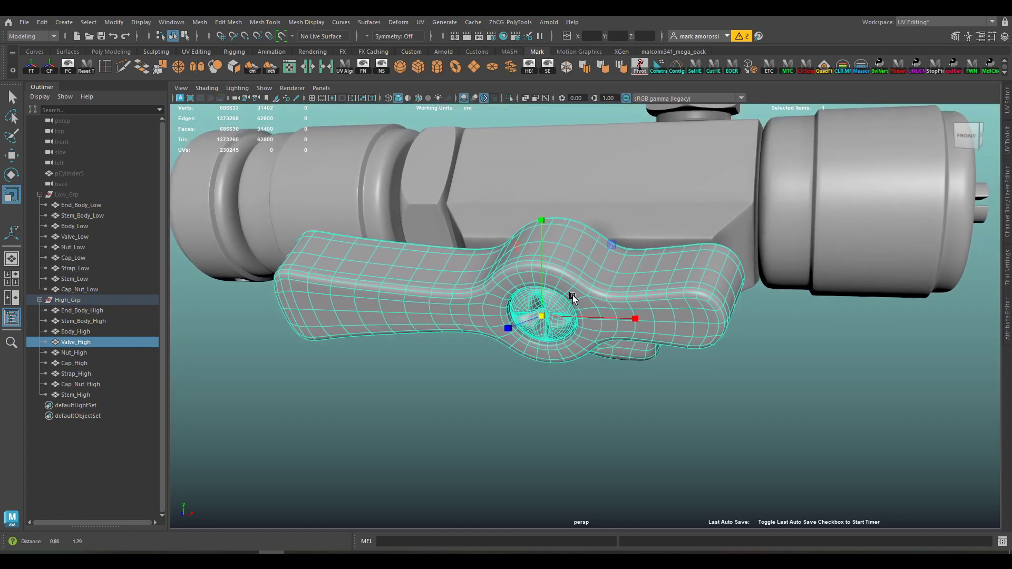
Select the screw's faces at the centre of the Valve_High handle
key("ctrl+F11")
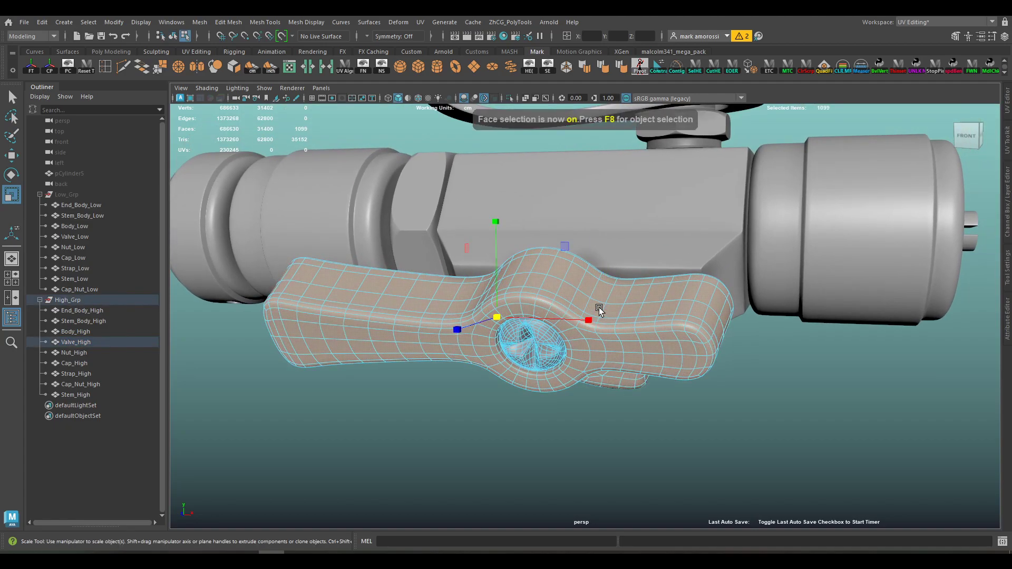
left_click(520, 359, "ctrl")
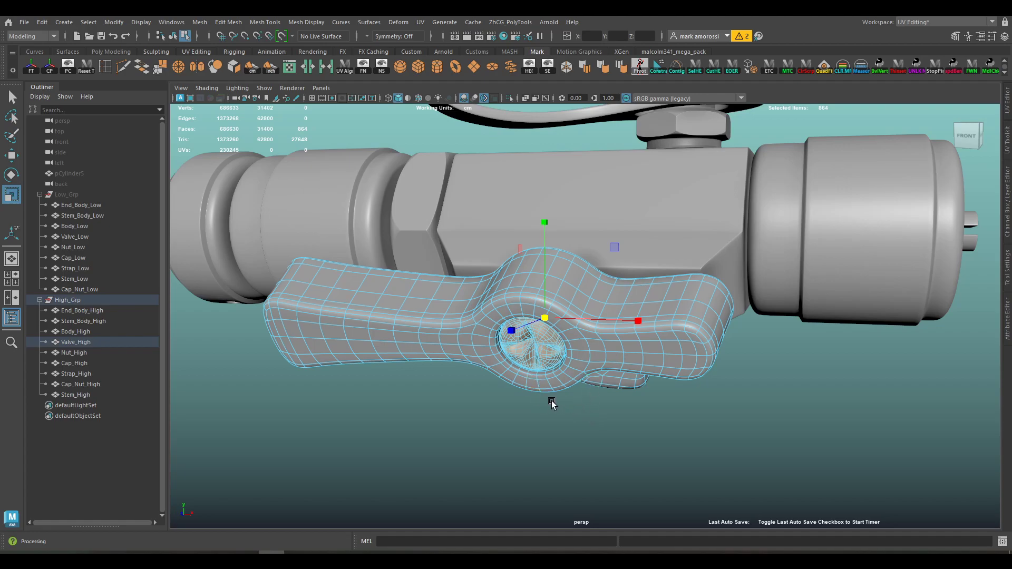
left_click(48, 37)
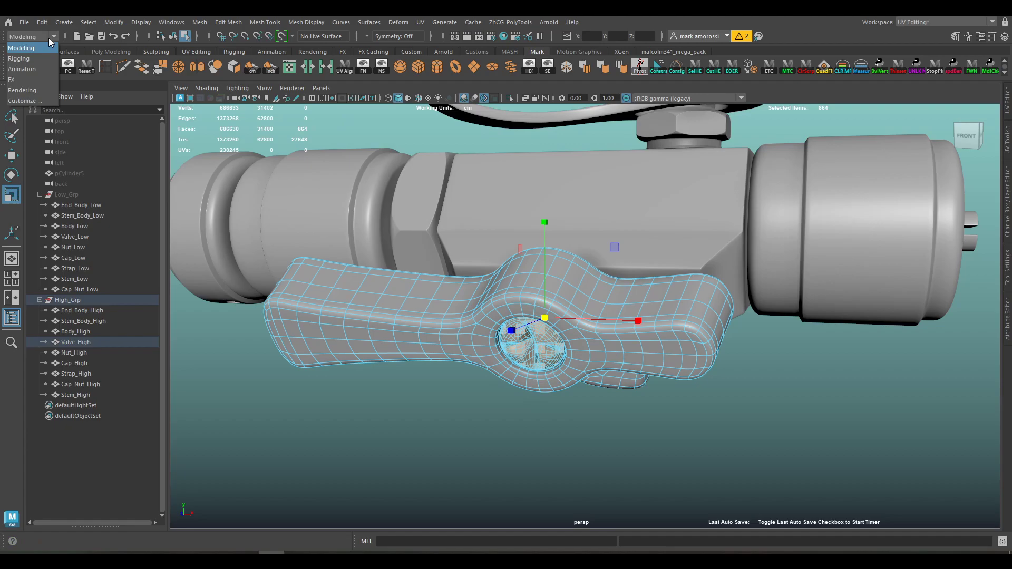
left_click(22, 90)
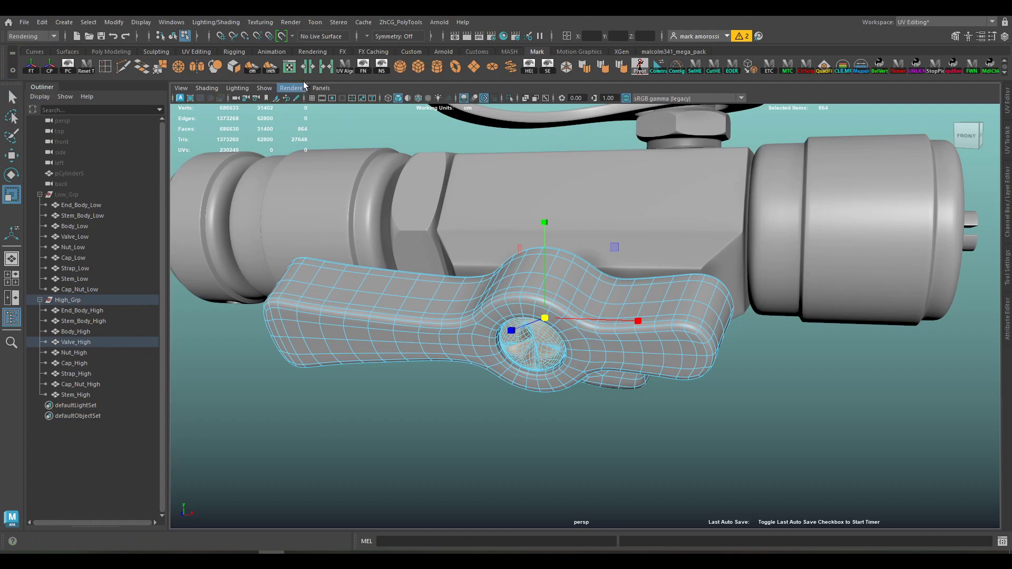
left_click(261, 23)
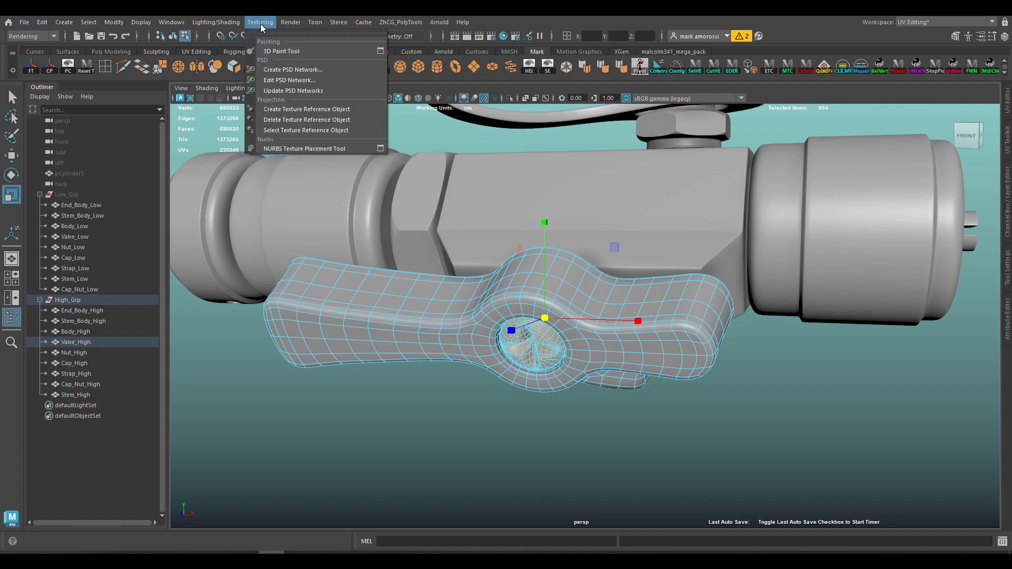
left_click(293, 24)
left_click(196, 22)
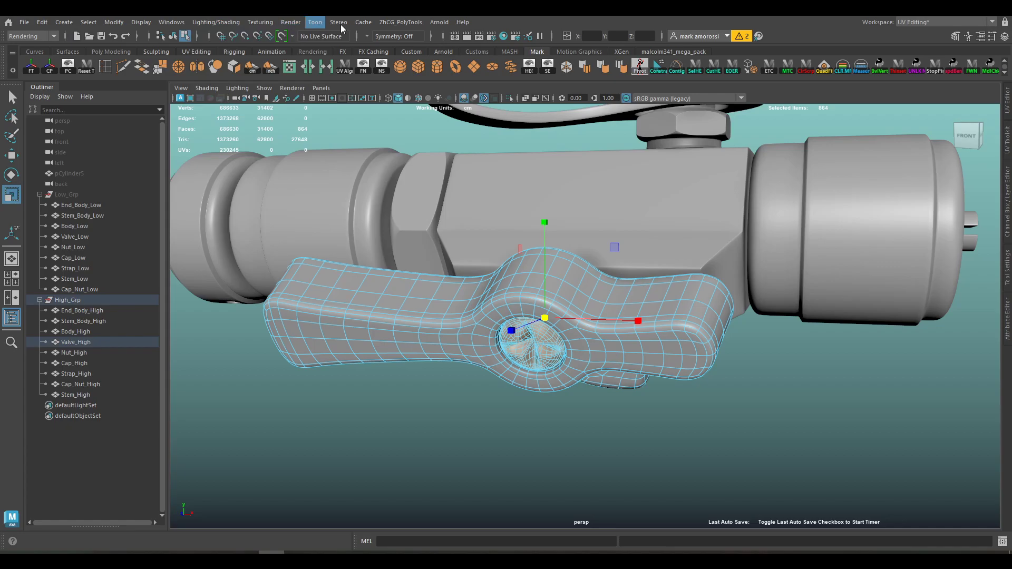
mouse_move(171, 22)
left_click(33, 36)
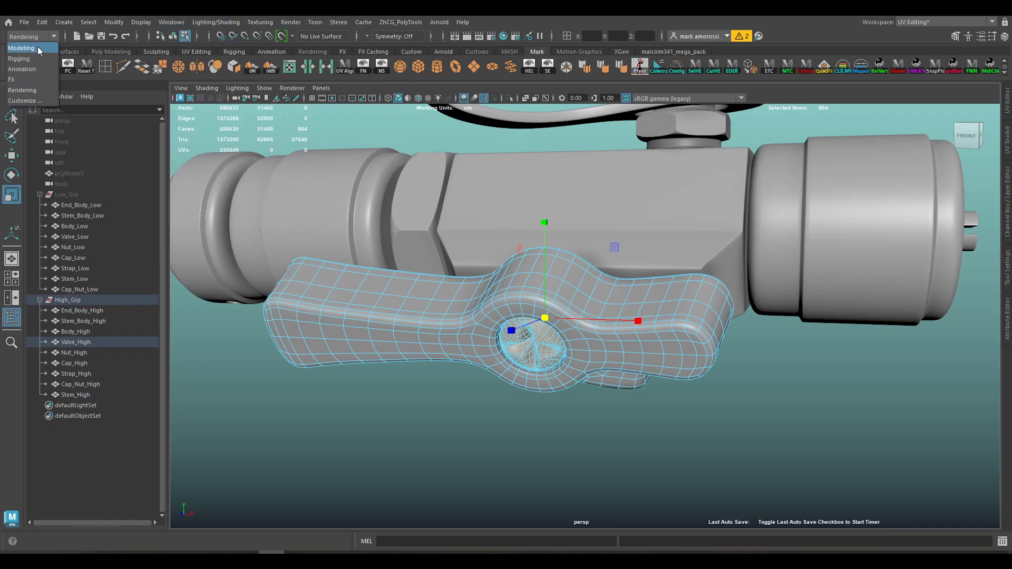
left_click(36, 47)
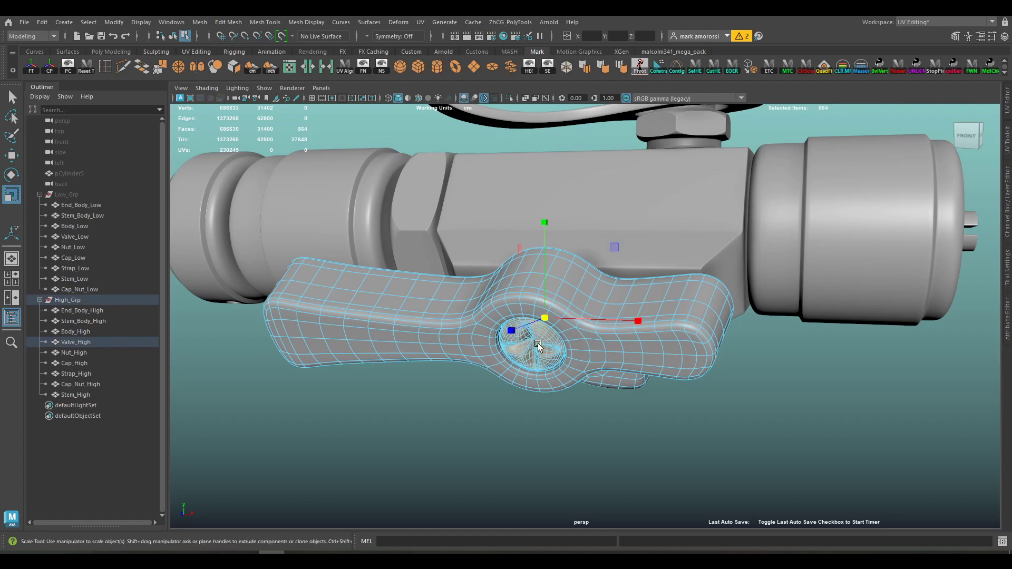
Assign a new Lambert material to the selected screw faces of the Valve_High handle
left_click_drag(594, 323, 592, 317, "alt")
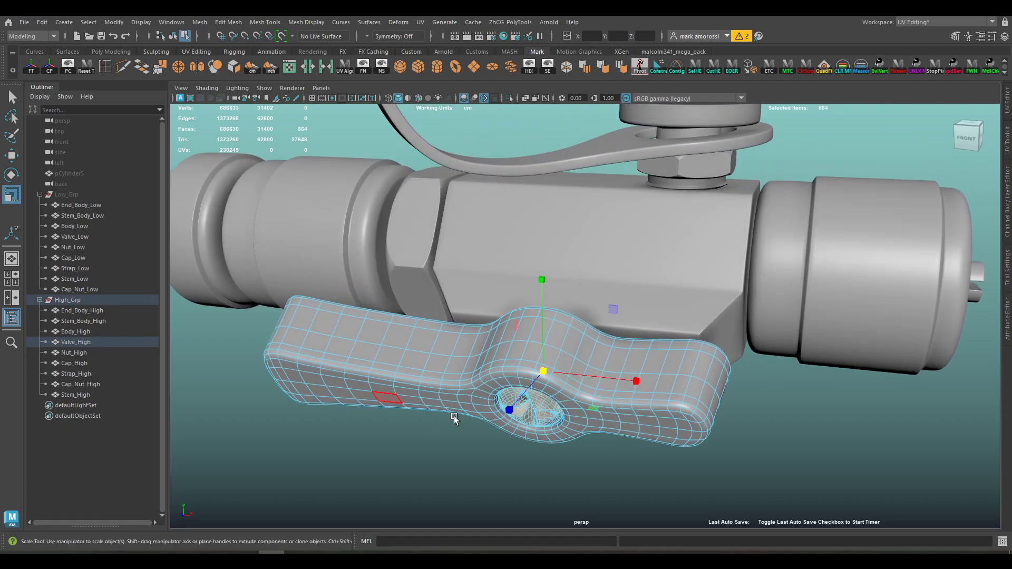
left_click_drag(476, 382, 510, 360, "alt")
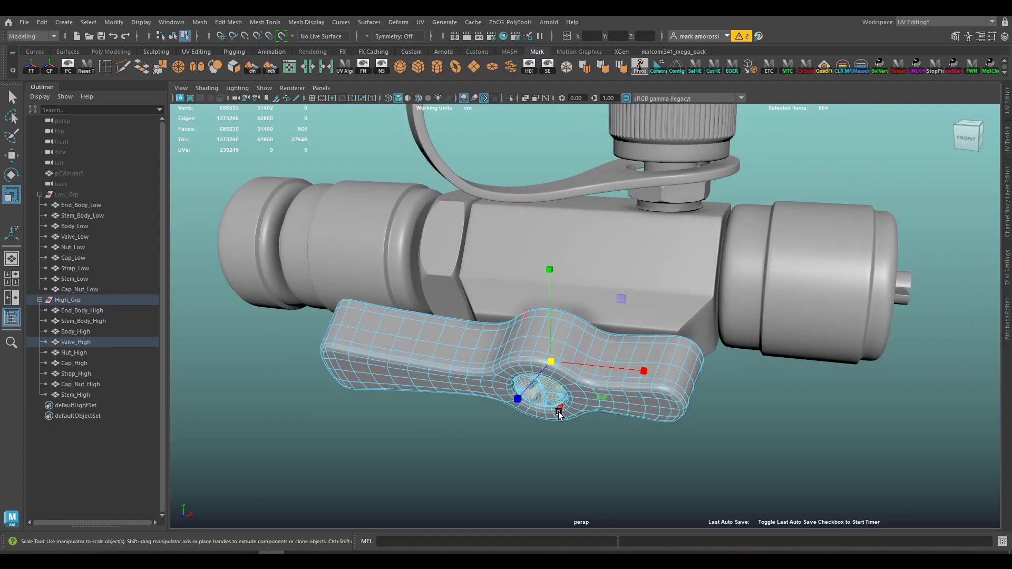
left_click_drag(559, 411, 560, 267, "alt")
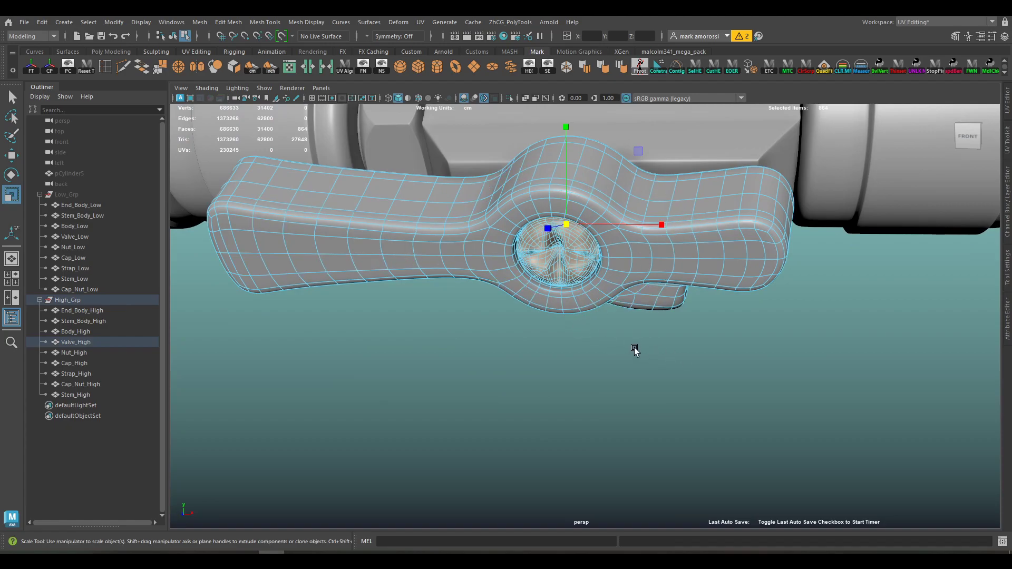
right_click_drag(635, 351, 630, 454)
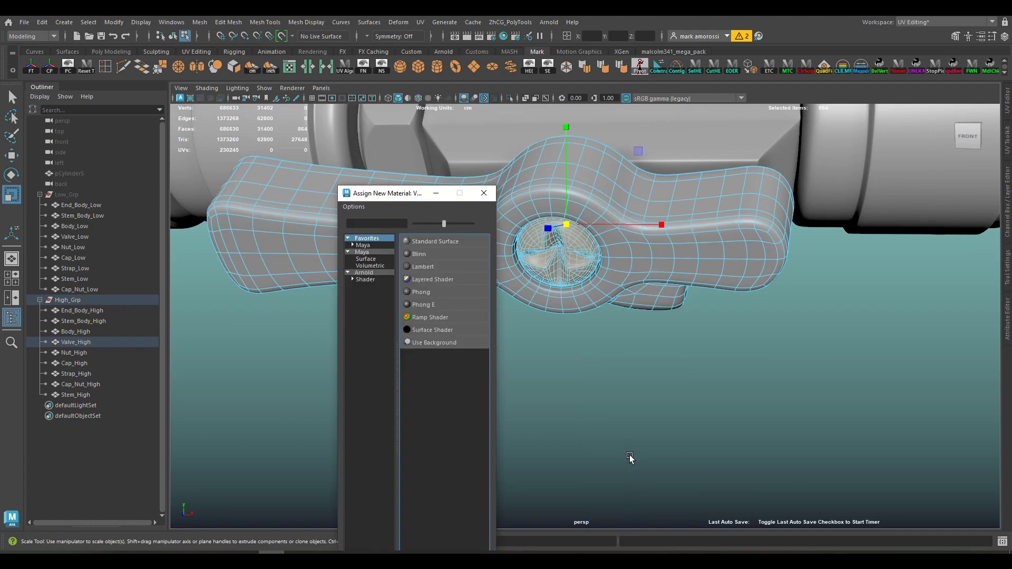
left_click(439, 268)
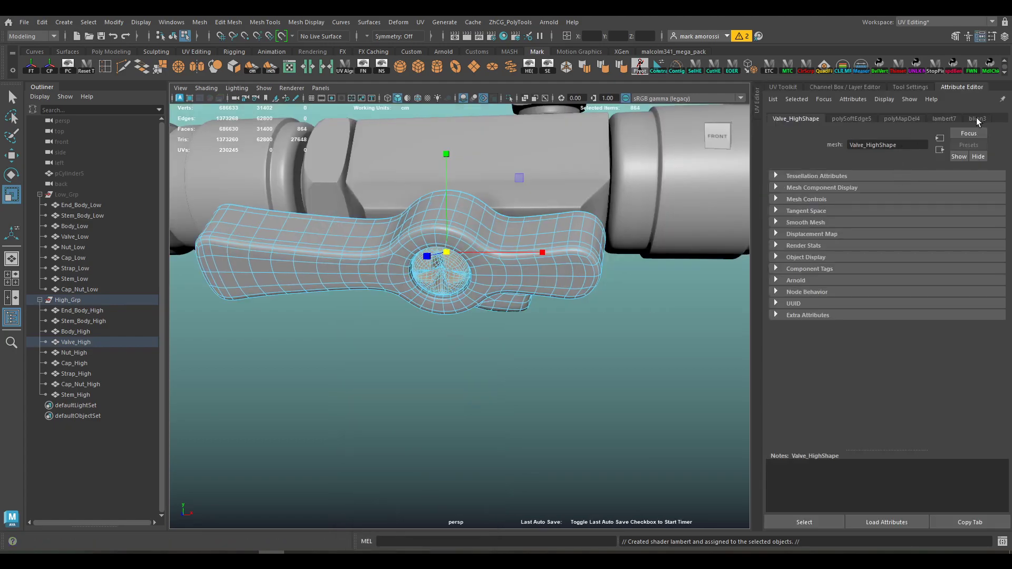
Rename the screw faces' new Lambert material to screw
left_click(976, 118)
left_click(945, 120)
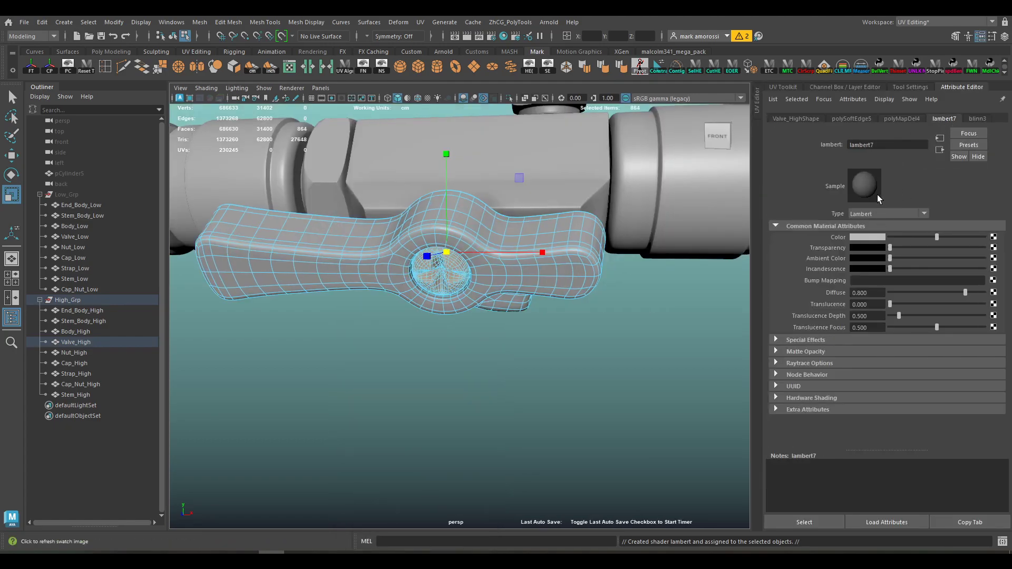
left_click(878, 144)
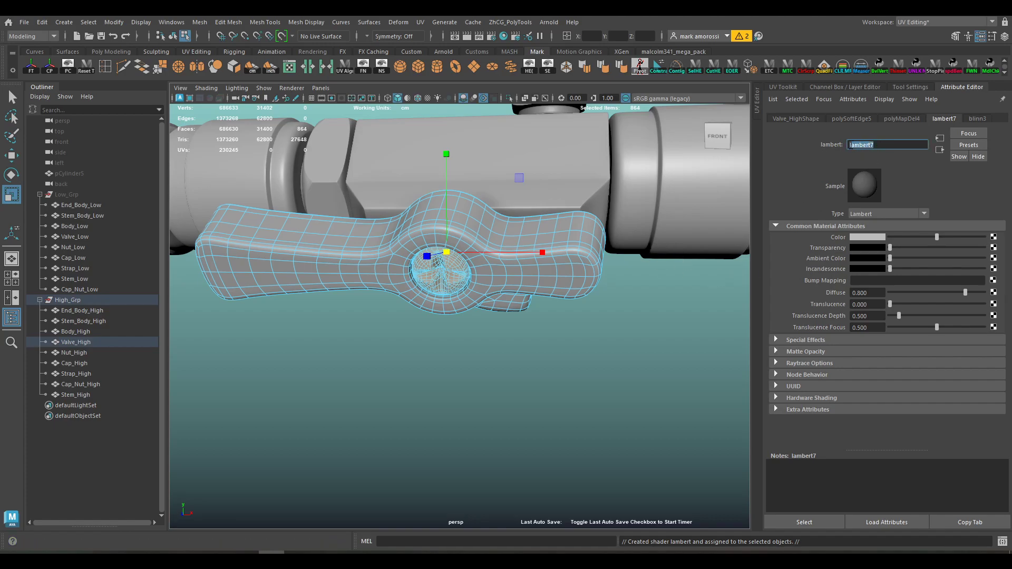
type("screw")
key("Return")
middle_click_drag(865, 186, 478, 270)
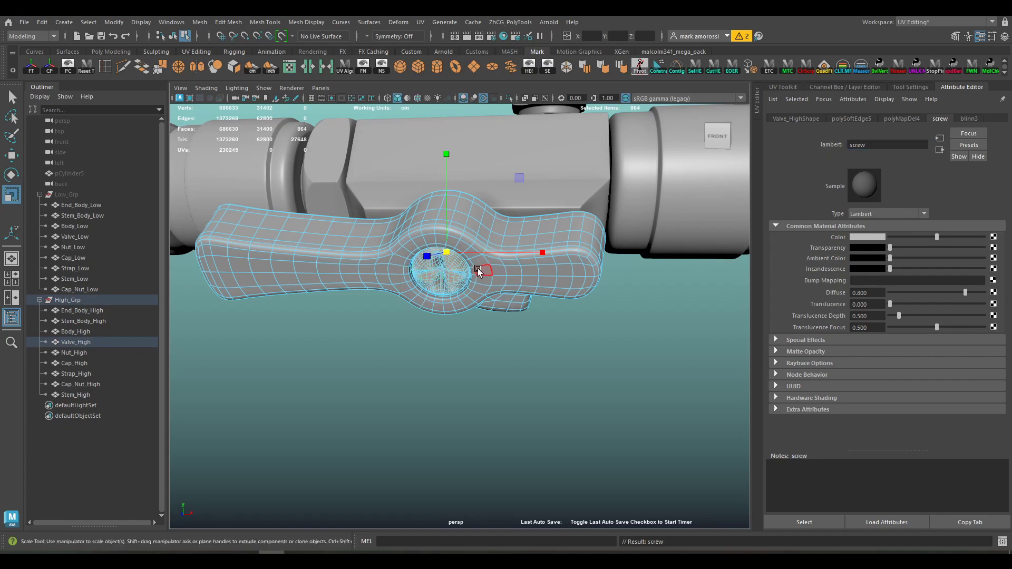
Change the screw material's color to red and clear the face selection
left_click(869, 238)
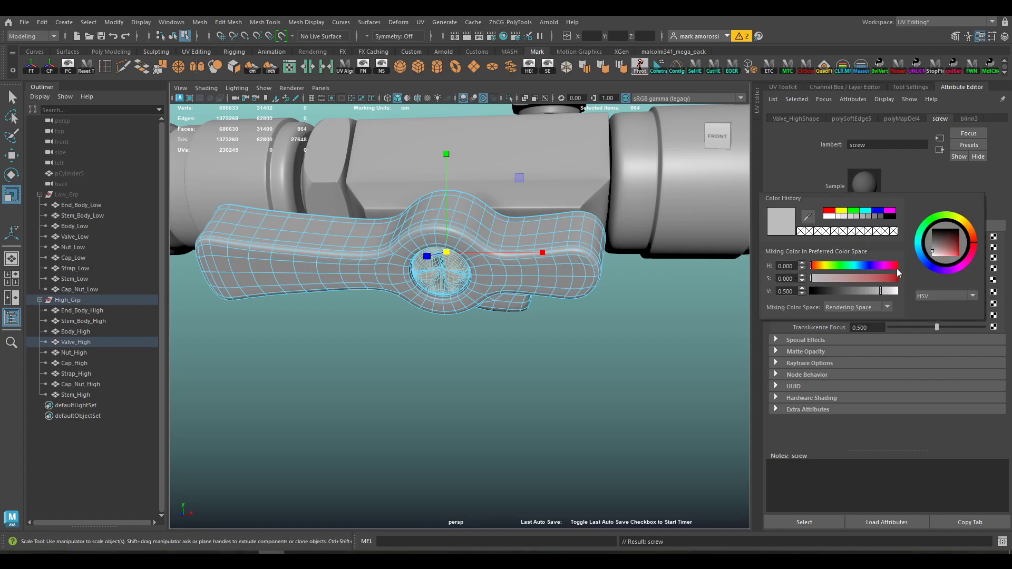
left_click(872, 237)
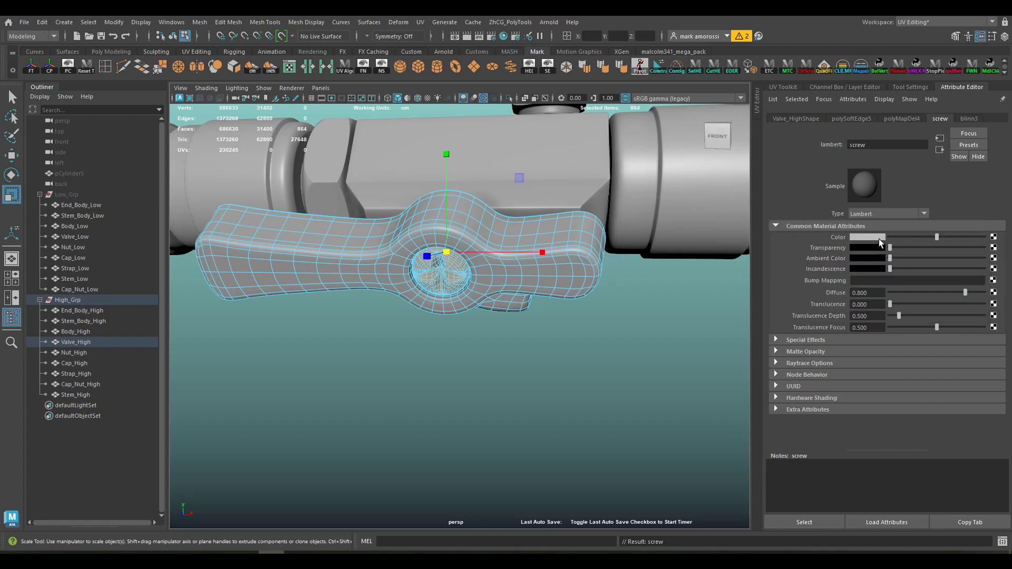
left_click(878, 238)
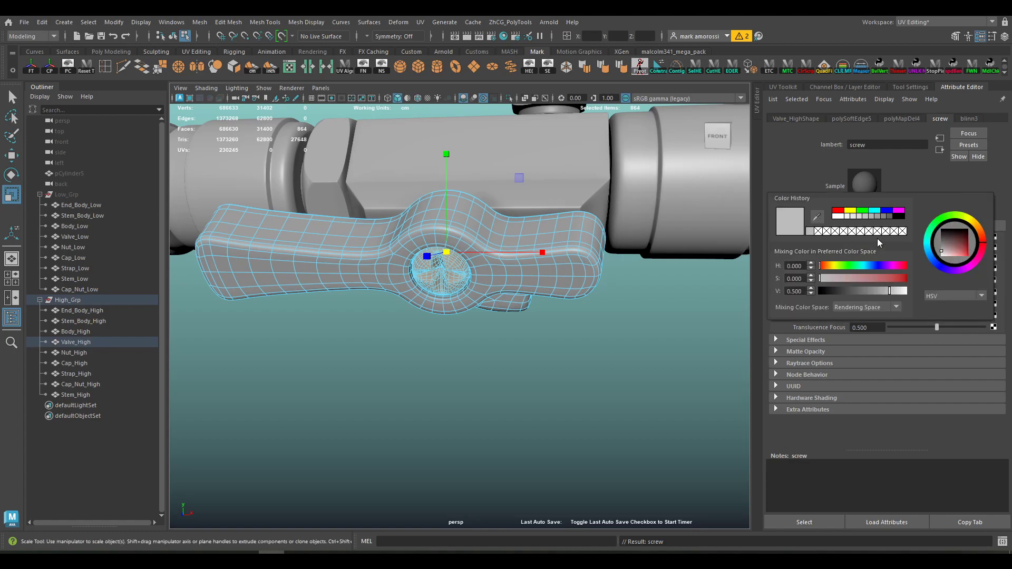
left_click_drag(955, 243, 965, 259)
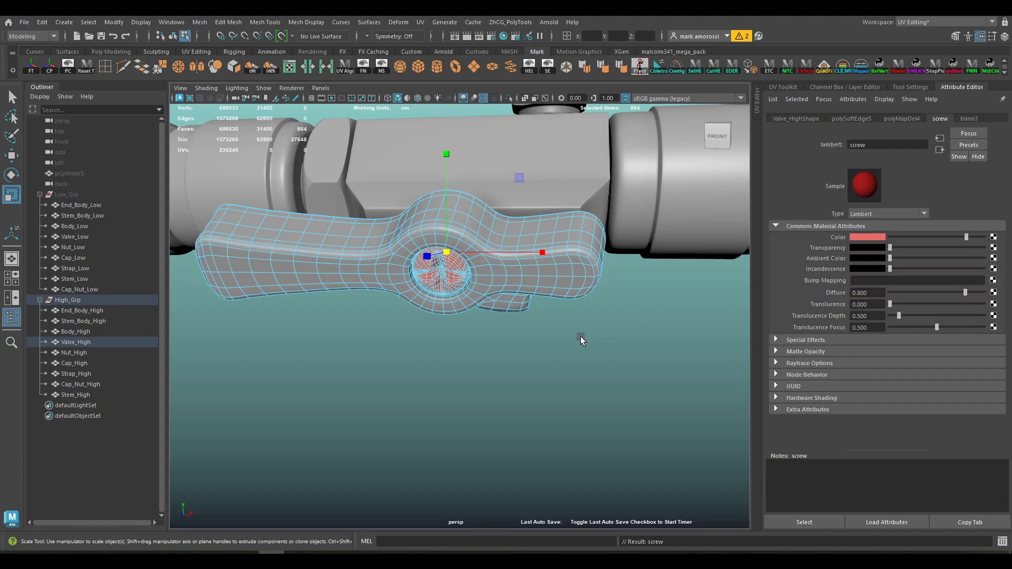
left_click(581, 339)
Select the faces of the Valve_High handle body and assign a new Lambert material to them
middle_click_drag(589, 289, 574, 314, "alt")
left_click(574, 315)
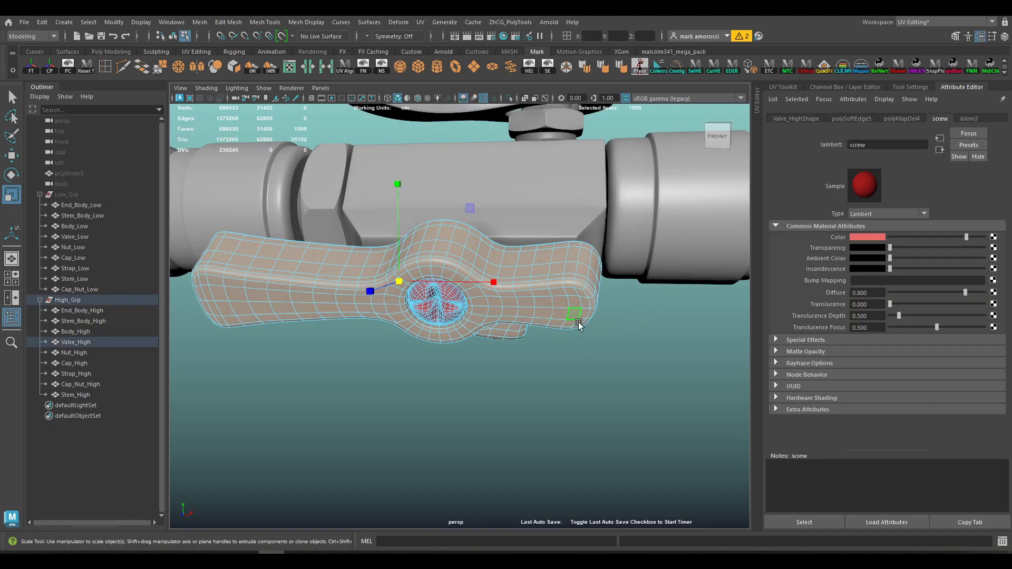
mouse_move(578, 321)
left_mouse_down("alt")
mouse_move(580, 343)
mouse_move(589, 330)
left_mouse_up("alt")
right_click(555, 315)
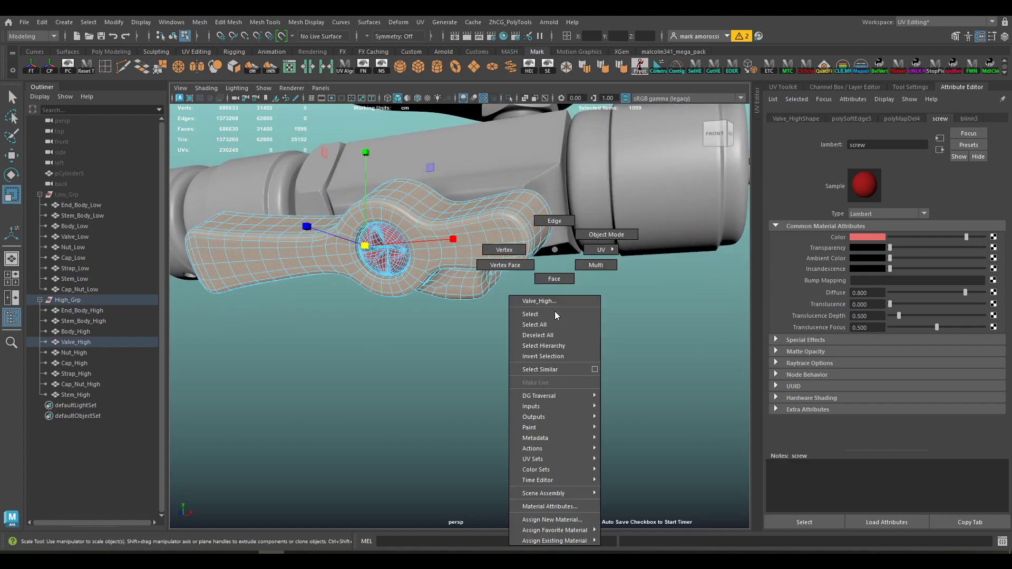
left_click(551, 519)
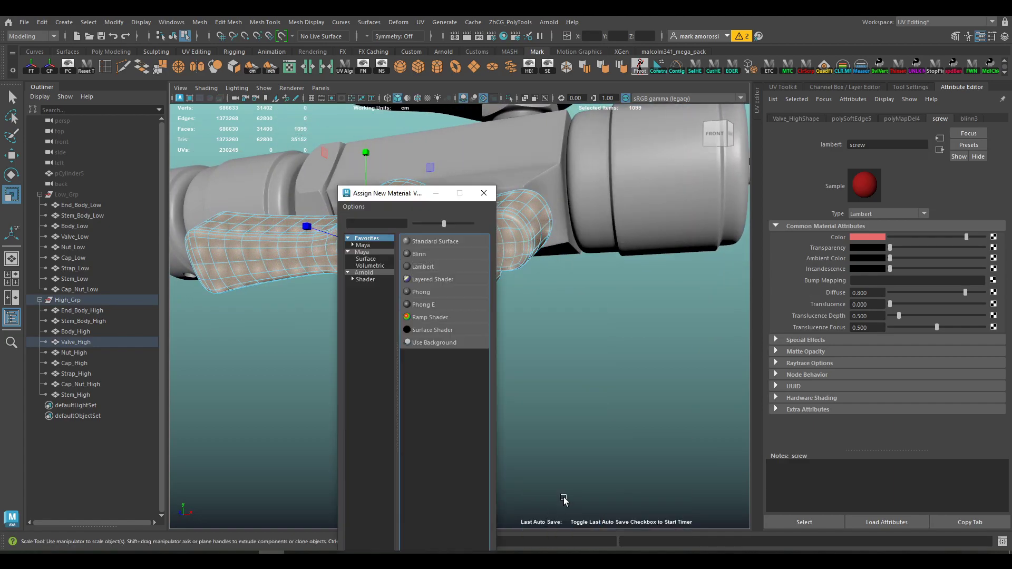
left_click(452, 268)
Set the handle body's Lambert color to dark teal and deselect the faces
left_click(858, 236)
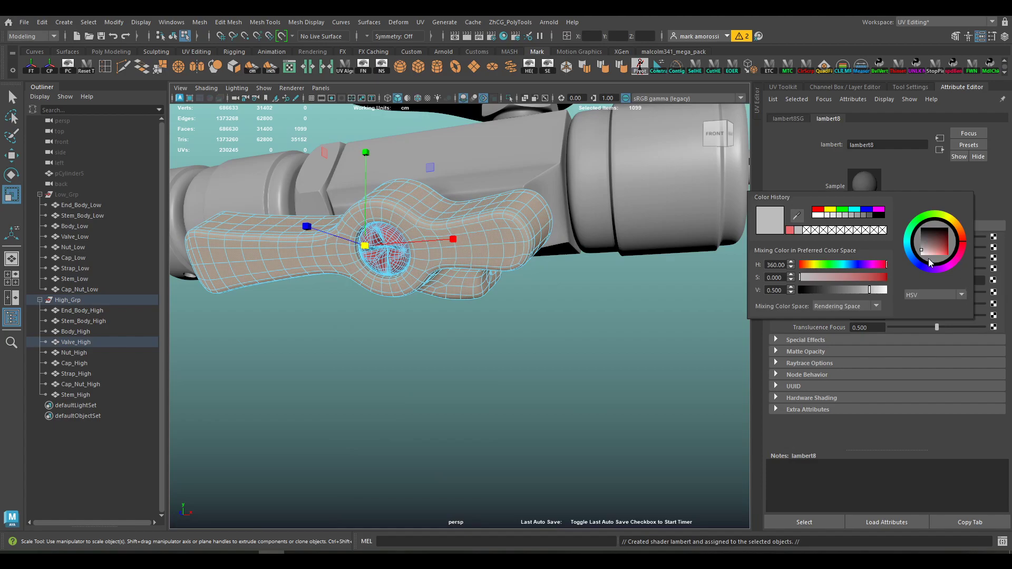
left_click_drag(936, 248, 943, 249)
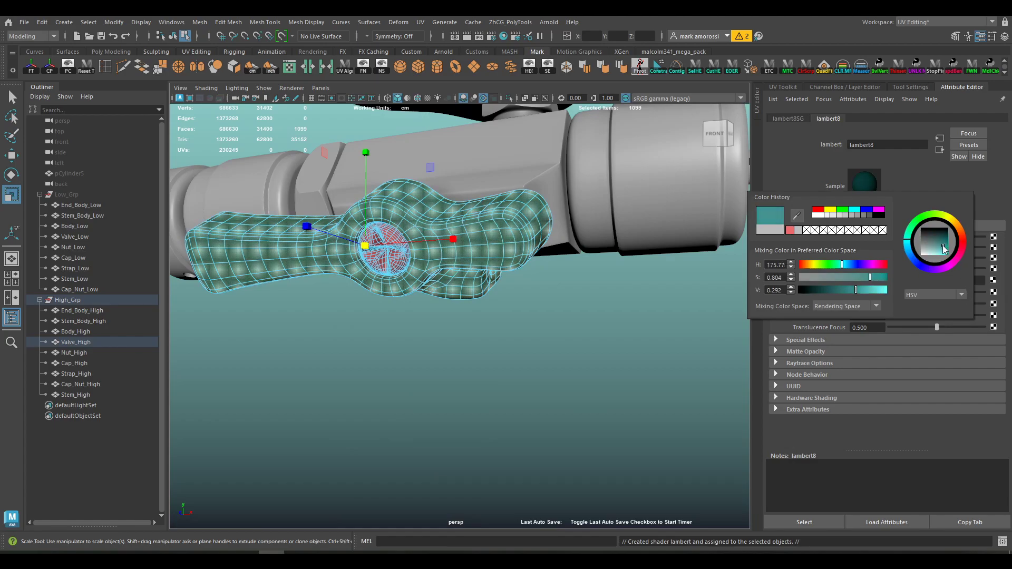
left_click(605, 307)
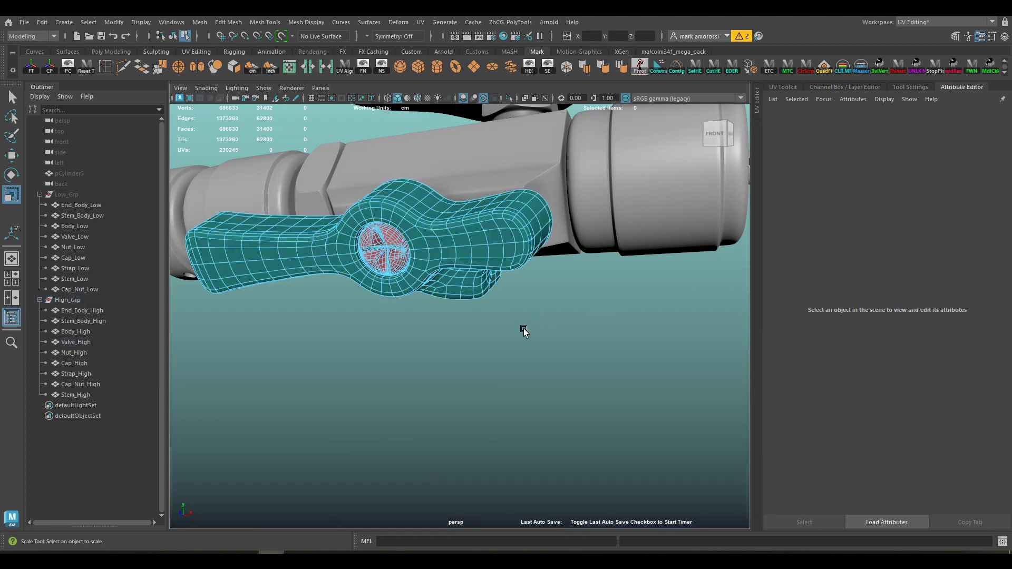
Return to object selection, select Valve_High and examine the material colors on its screw and handle up close
key("F8")
left_click(510, 346)
left_click_drag(510, 346, 463, 355, "alt")
right_click_drag(462, 355, 546, 374, "alt")
left_click_drag(546, 374, 482, 318, "alt")
left_click(469, 302)
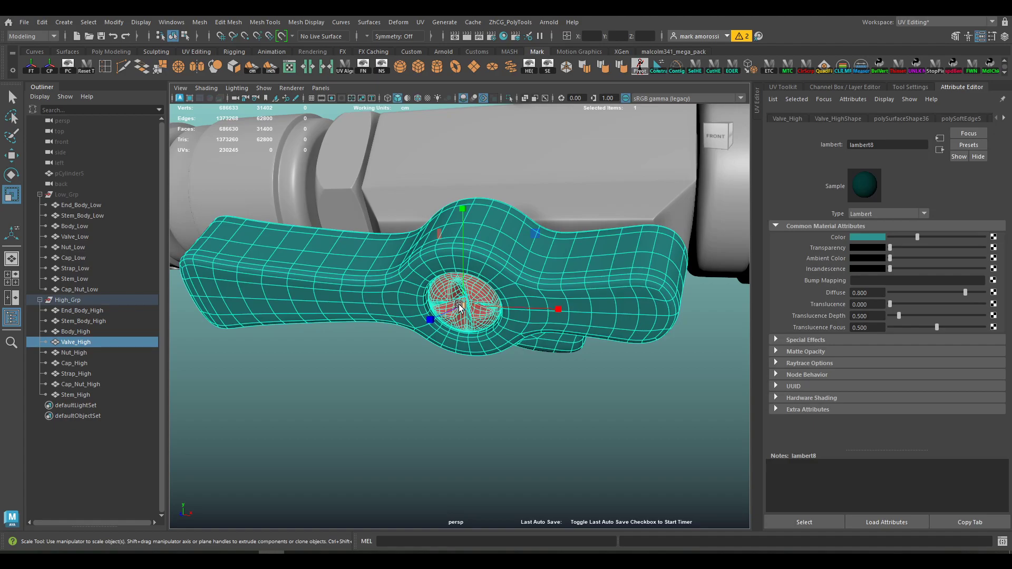
key("f")
scroll(529, 266, "down", 5)
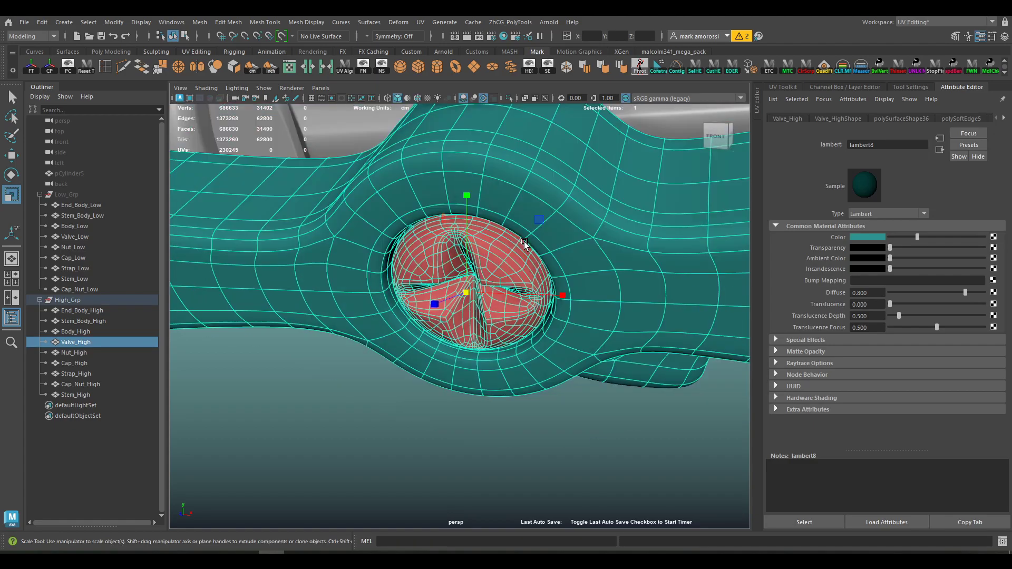
Select all the high-poly parts and examine the assembled valve for areas that still need their own material color
left_click_drag(495, 278, 438, 323, "alt")
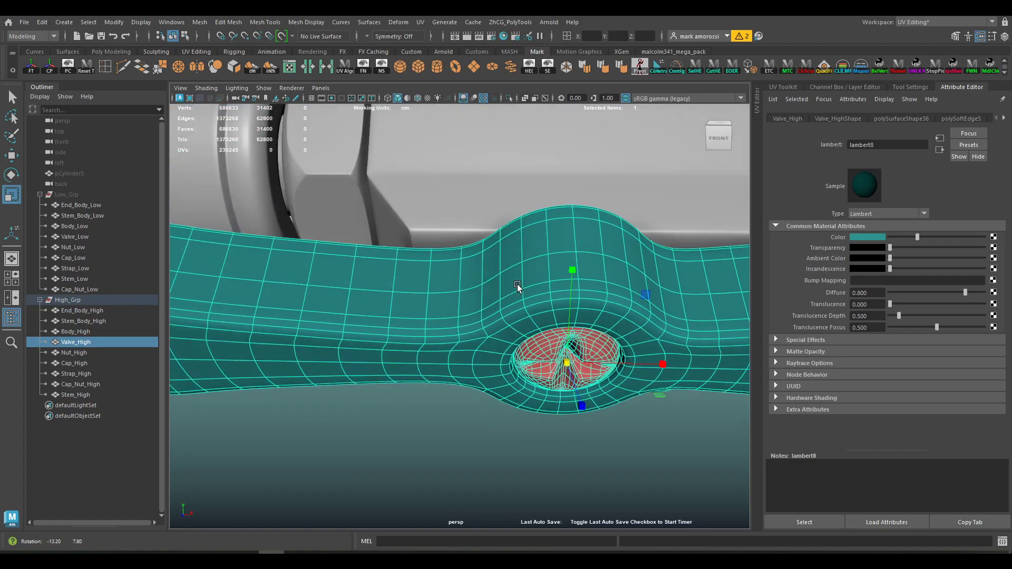
scroll(413, 289, "down", 5)
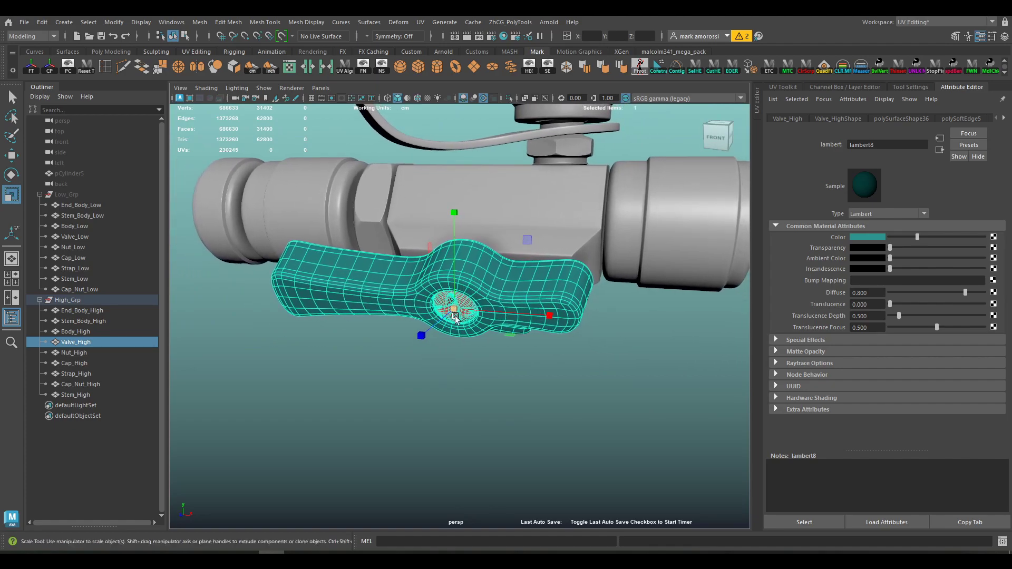
left_click(454, 314)
scroll(487, 277, "down", 3)
left_click_drag(487, 280, 398, 284, "alt")
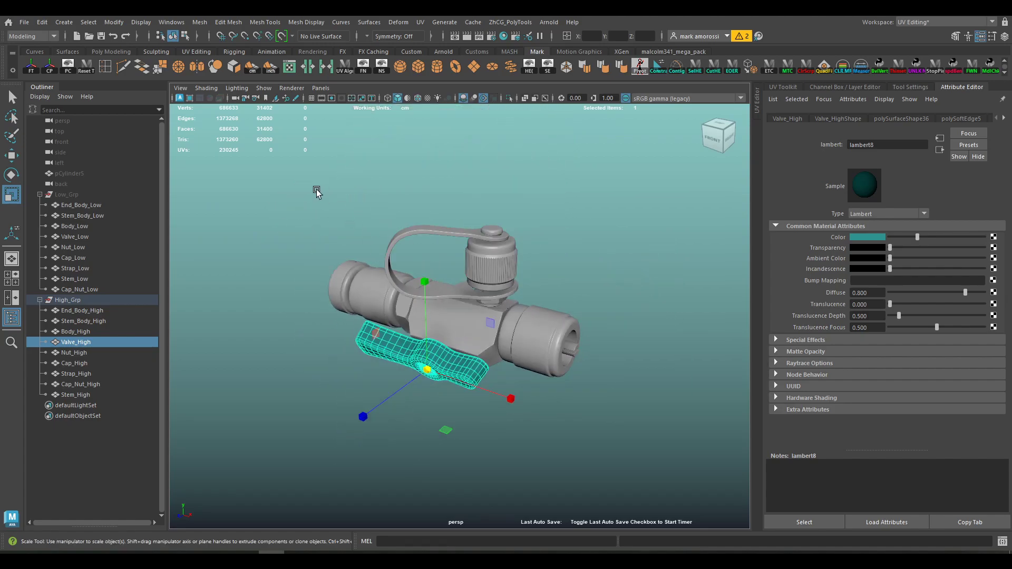
left_click_drag(316, 192, 648, 381)
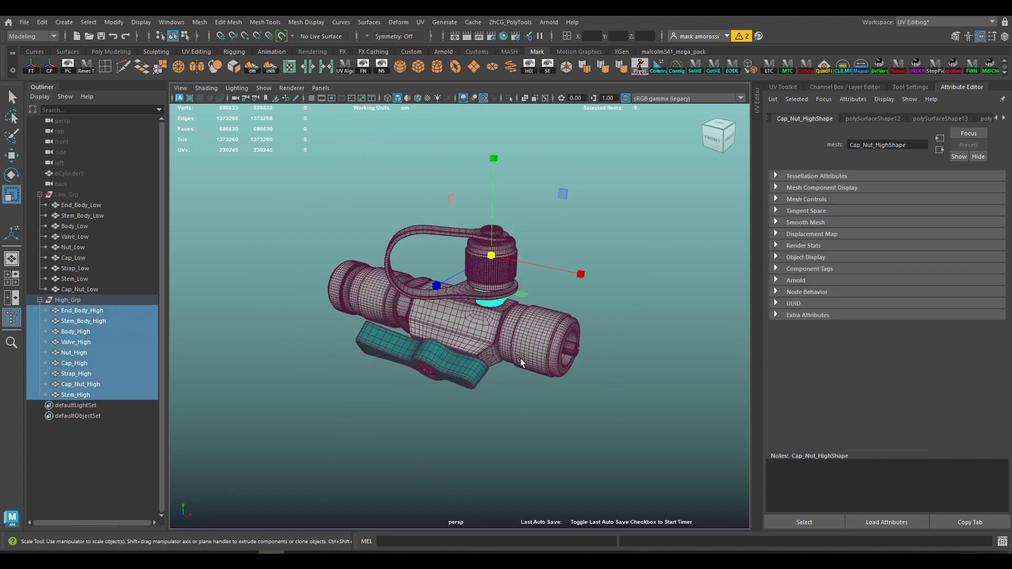
mouse_move(526, 350)
left_mouse_down("alt")
mouse_move(511, 347)
mouse_move(516, 334)
left_mouse_up("alt")
right_click_drag(516, 334, 590, 359, "alt")
middle_click_drag(590, 359, 609, 378, "alt")
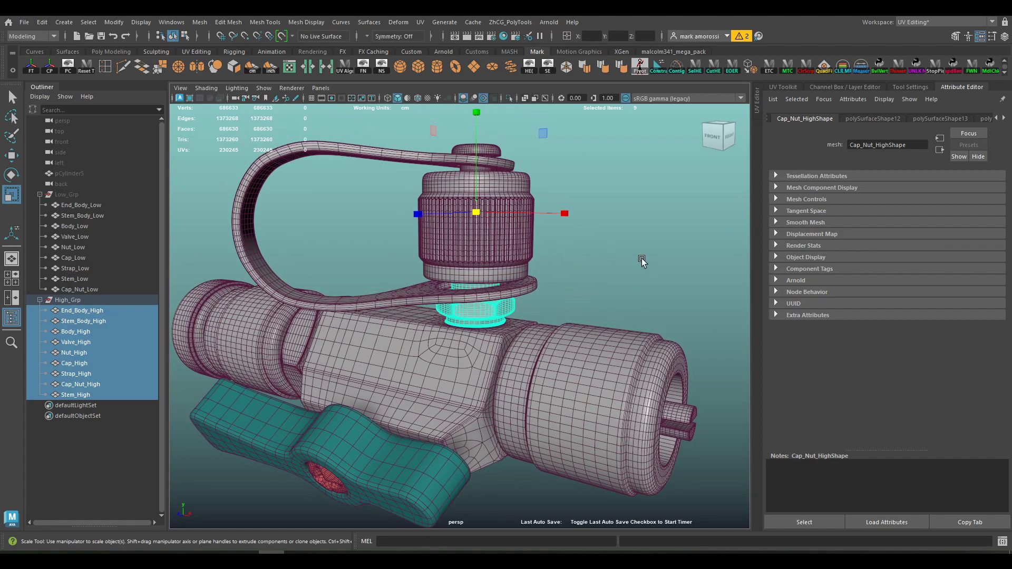
left_click_drag(637, 255, 577, 270, "alt")
Check individual high-poly parts, including Cap_High and Stem_Body_High, by selecting them and viewing the model from its stem end
left_click(576, 269)
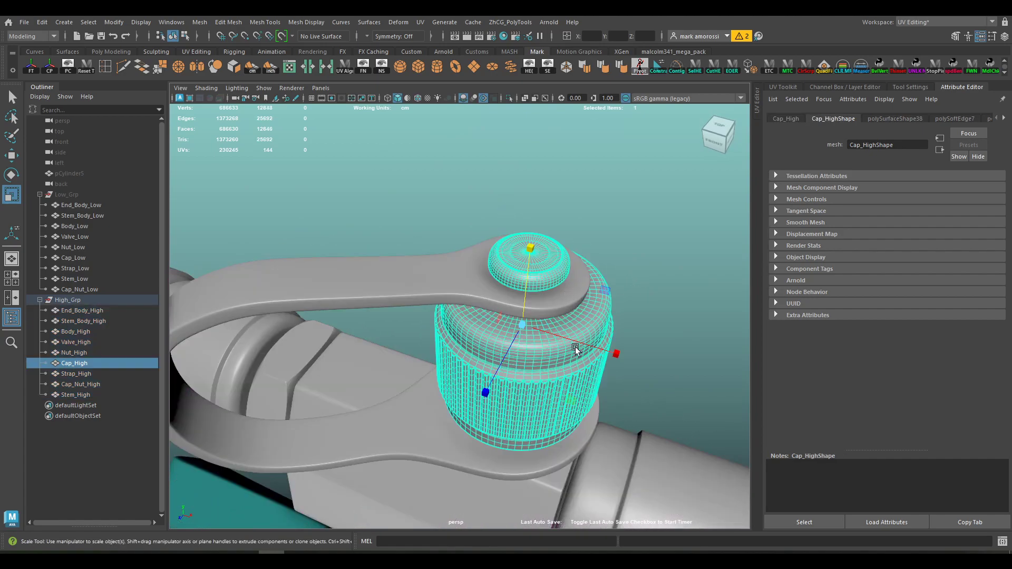
scroll(477, 392, "down", 5)
left_click(477, 393)
left_click(530, 379)
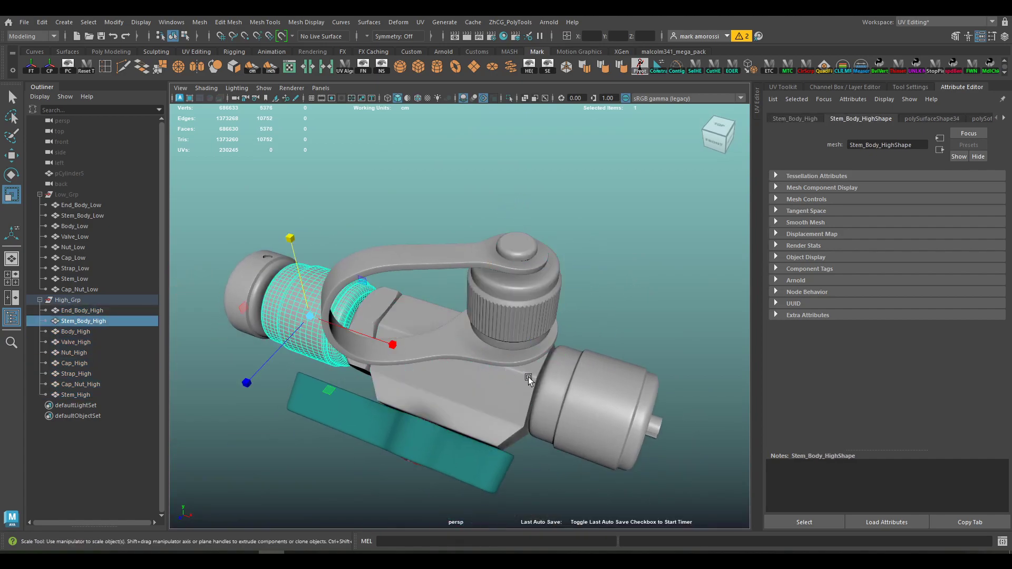
left_click(568, 391)
left_click_drag(582, 399, 437, 342, "alt")
Select Stem_High and switch it to face selection around the hex socket in its end
left_click(430, 346)
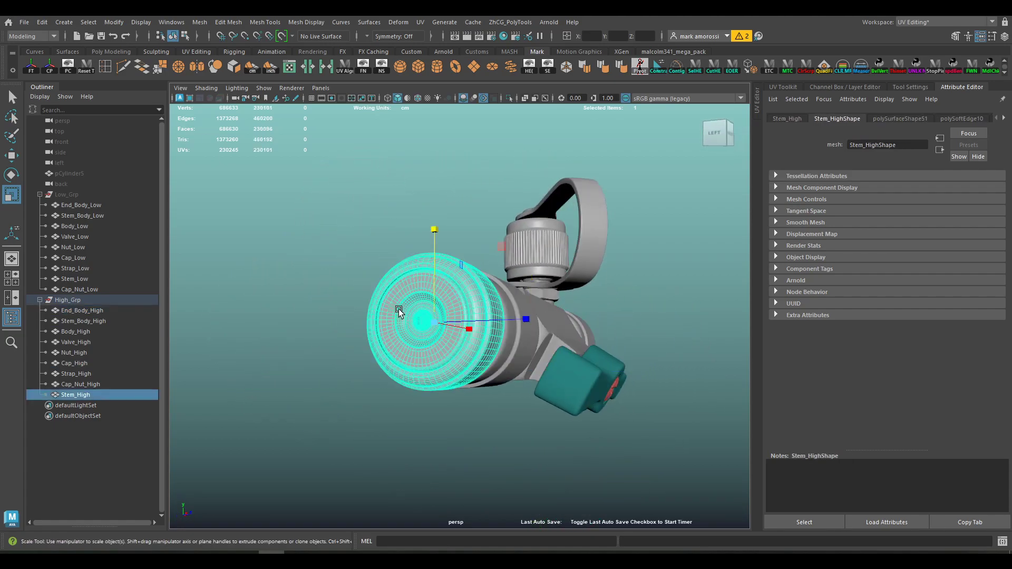
scroll(430, 348, "up", 3)
key("F11")
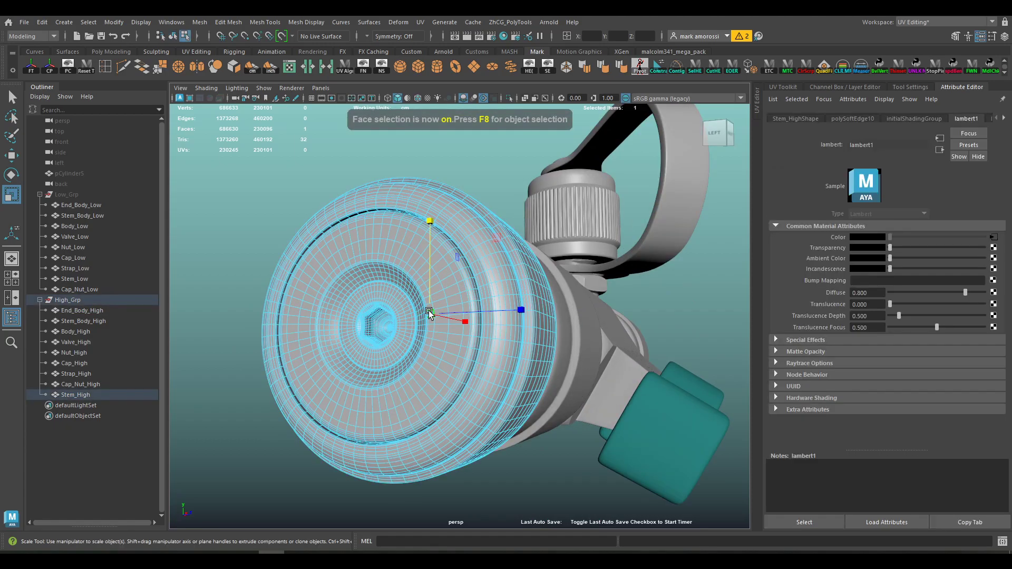
scroll(452, 294, "up", 6)
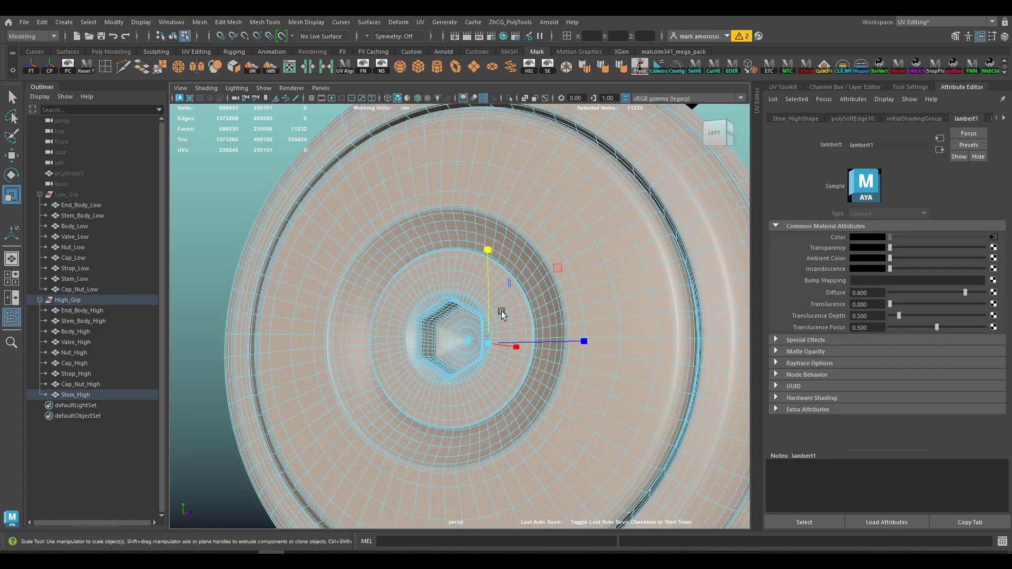
scroll(501, 314, "up", 3)
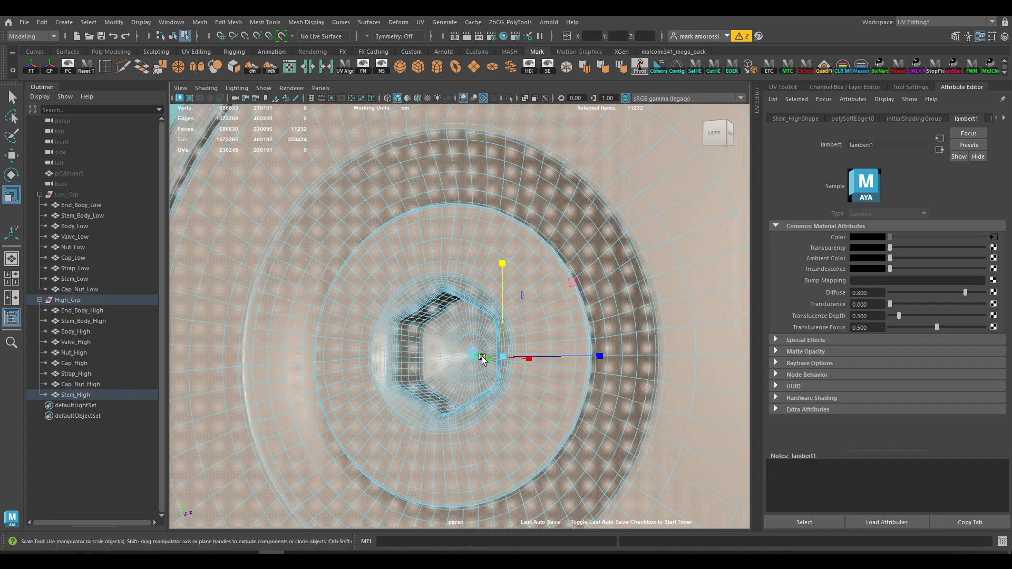
Select the circular end faces of Stem_High by growing the selection from the hex socket's center out to the outer groove
left_click(473, 355)
key("F9")
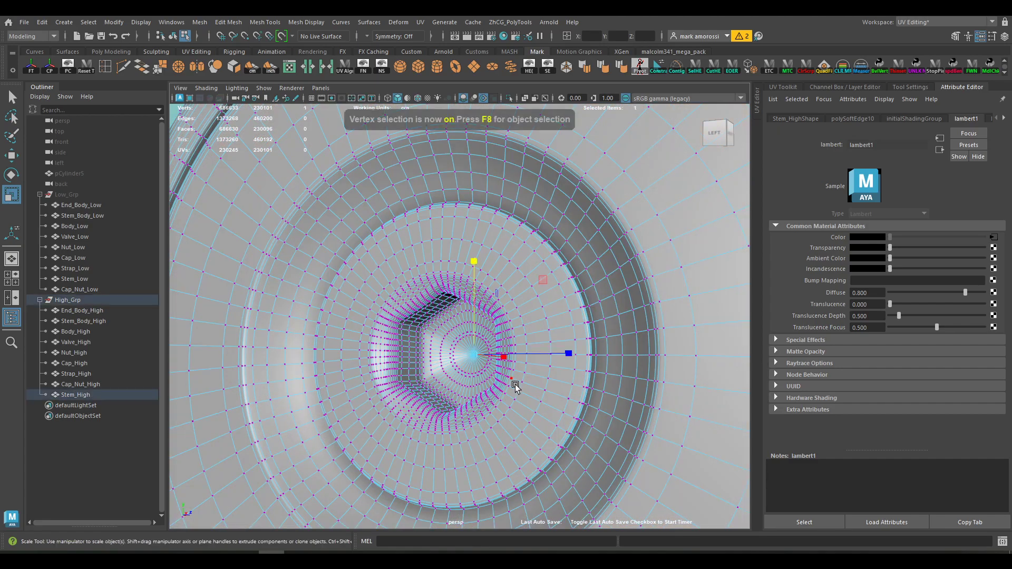
key("shift+period")
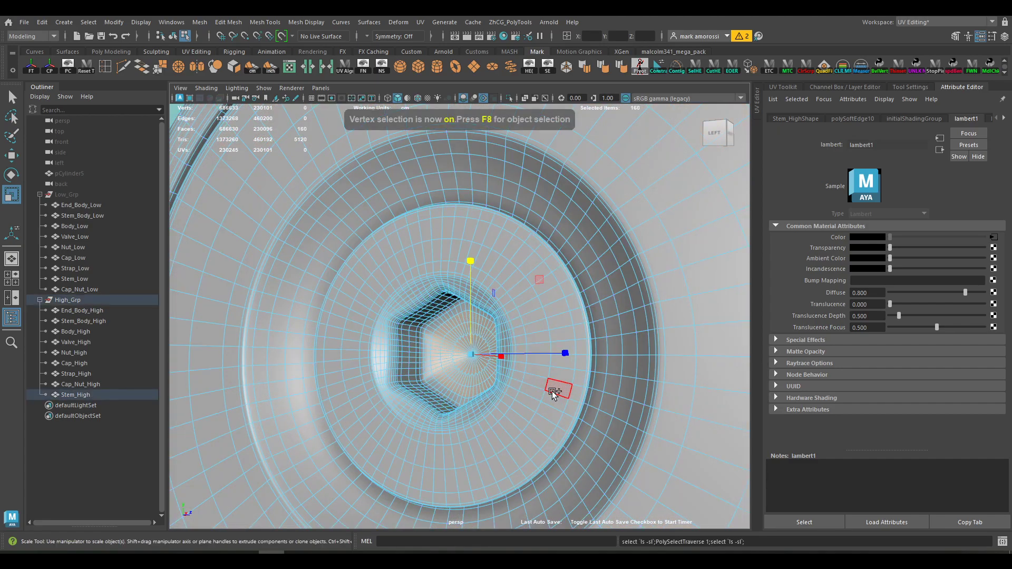
key("shift+period")
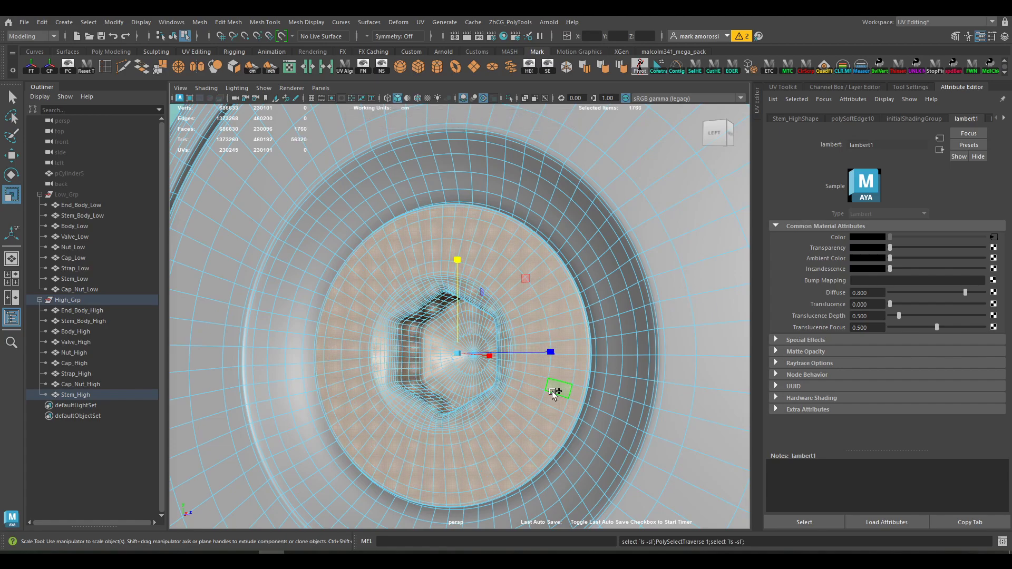
key("shift+period")
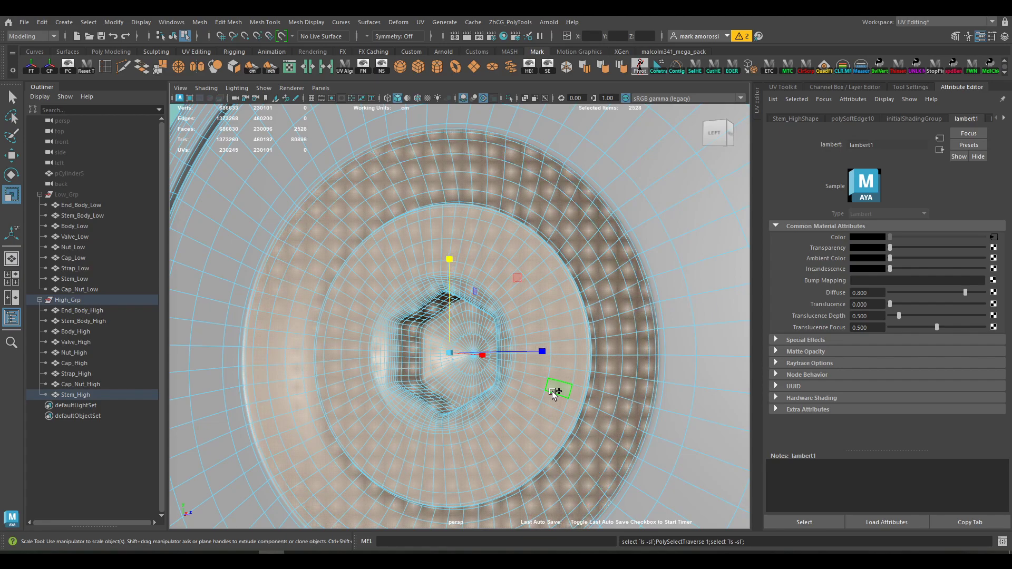
scroll(551, 391, "down", 10)
left_click_drag(551, 391, 542, 375, "alt")
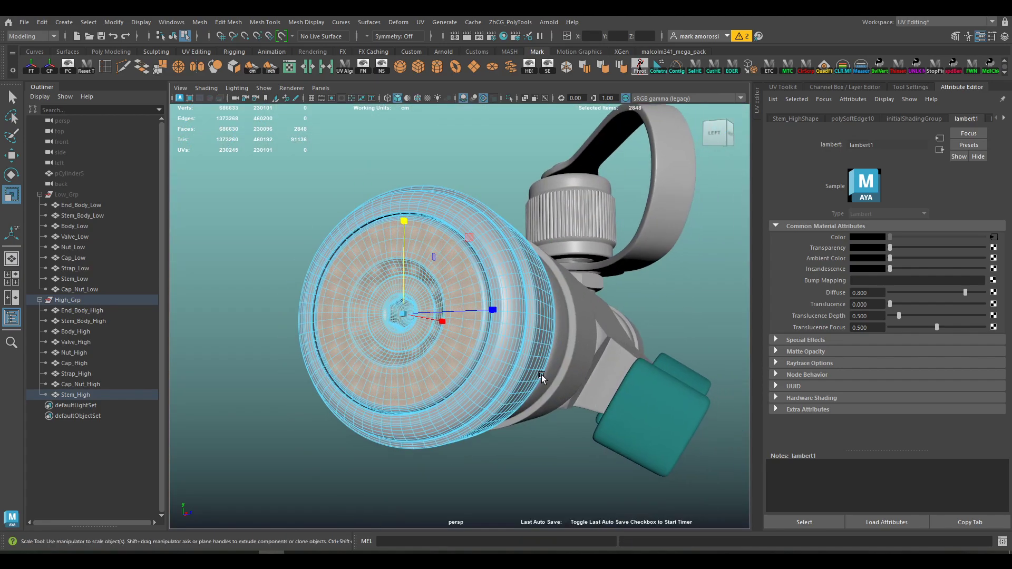
scroll(541, 375, "up", 12)
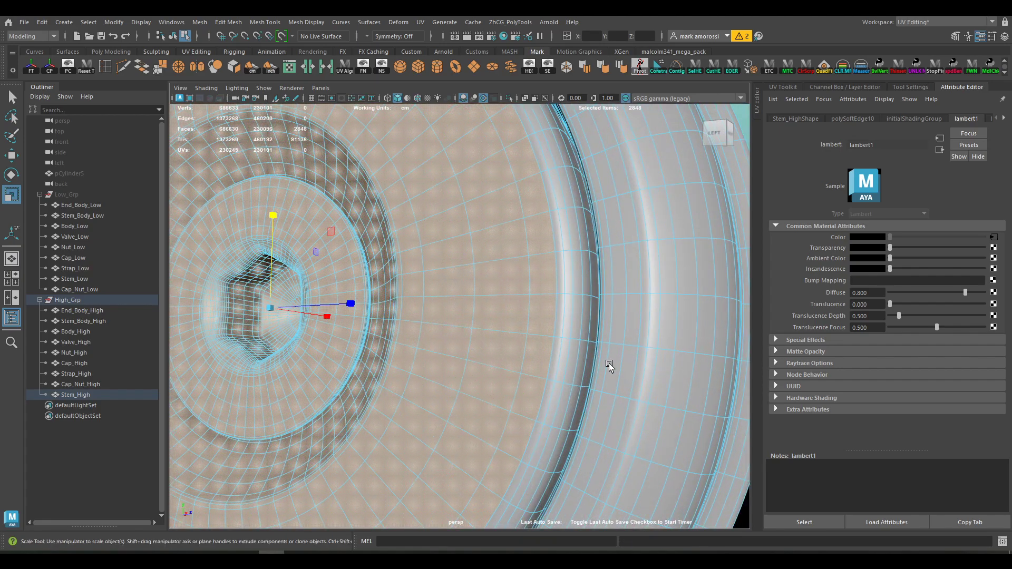
key("shift+period")
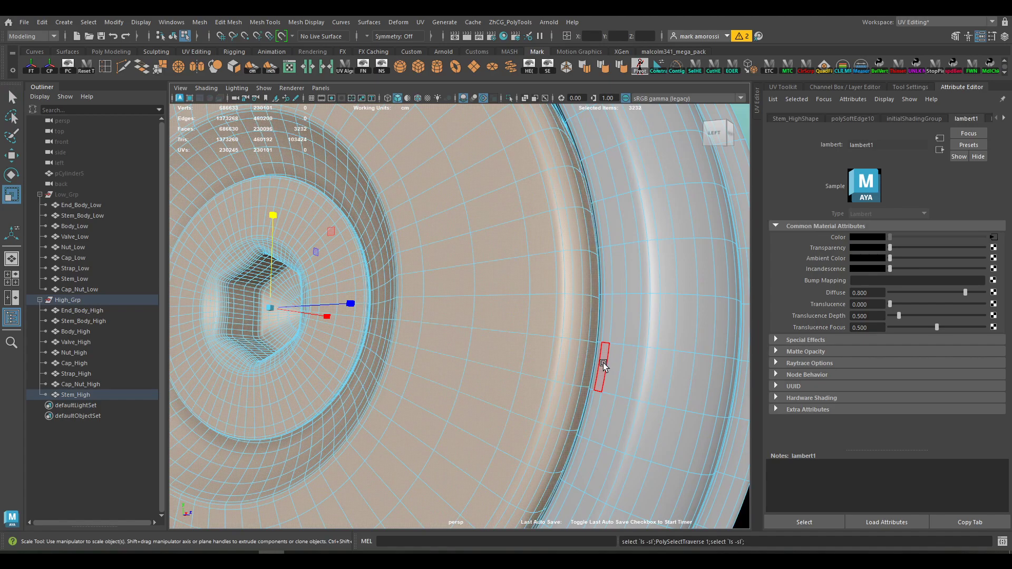
Assign a new Lambert material to the selected end faces of Stem_High
scroll(603, 362, "down", 8)
right_click_drag(495, 149, 492, 423)
left_click(431, 264)
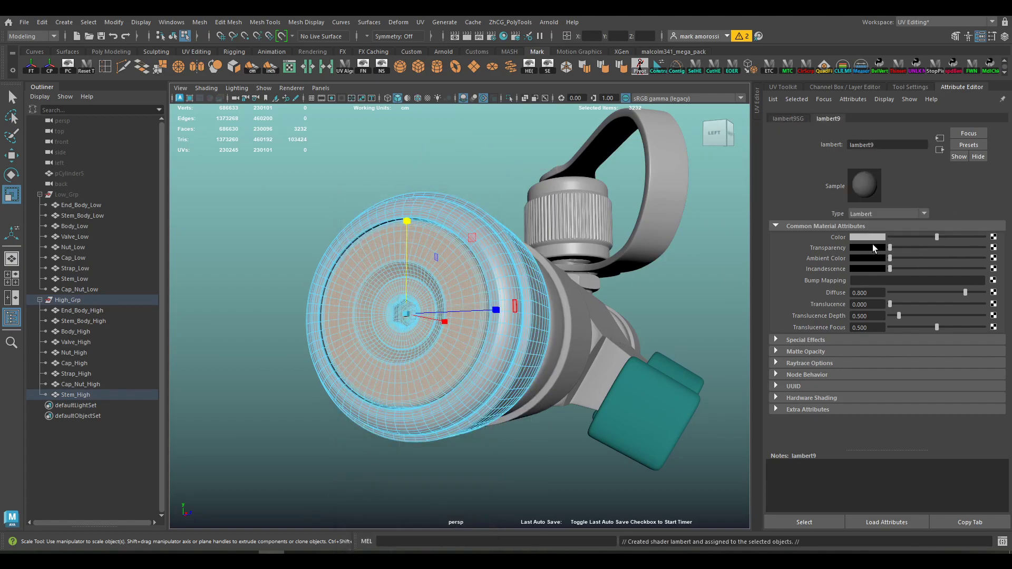
Set the Stem_High end faces' Lambert color to purple and clear the face selection
left_click(867, 237)
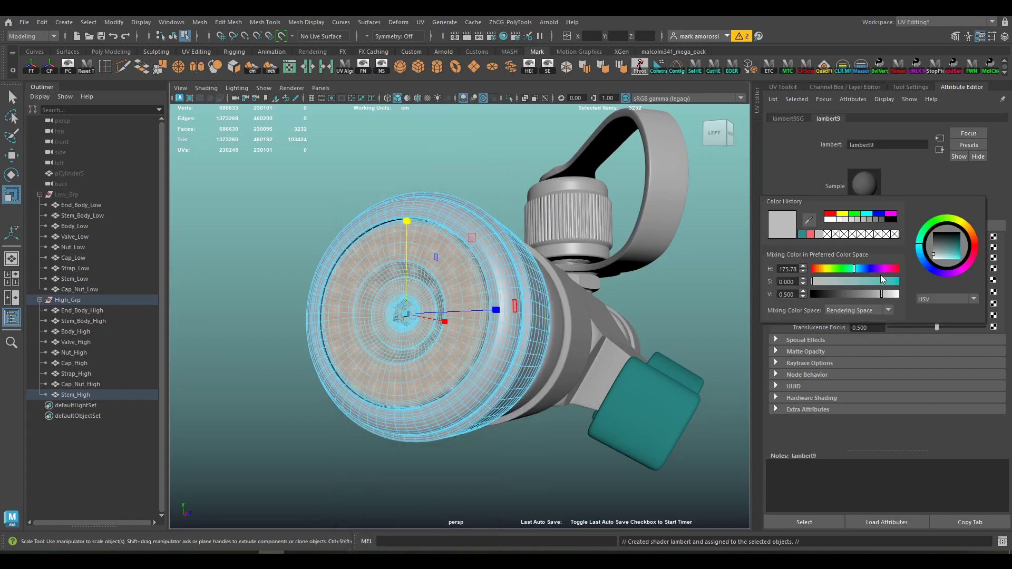
left_click(958, 254)
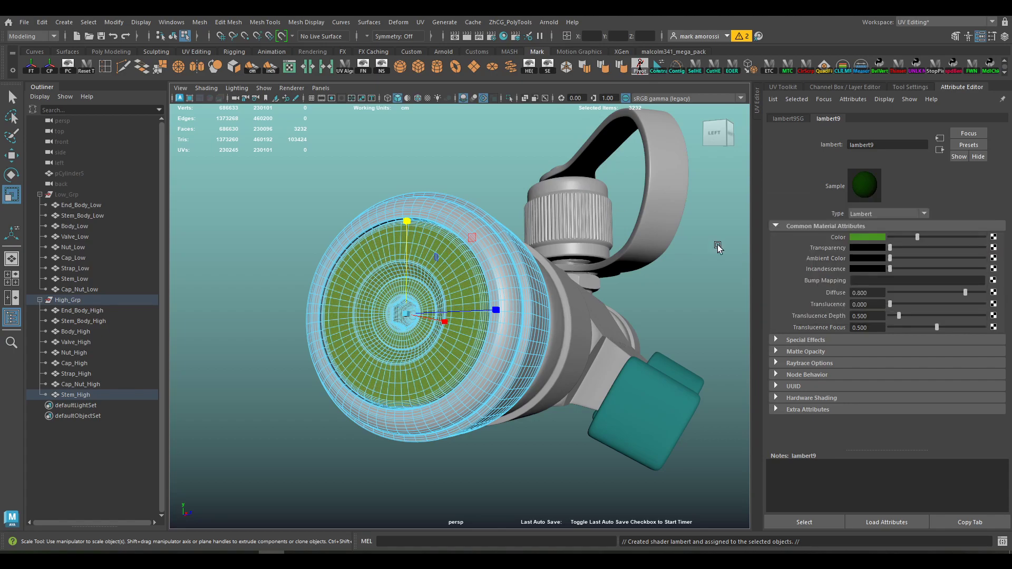
left_click(878, 237)
left_click_drag(972, 262, 962, 262)
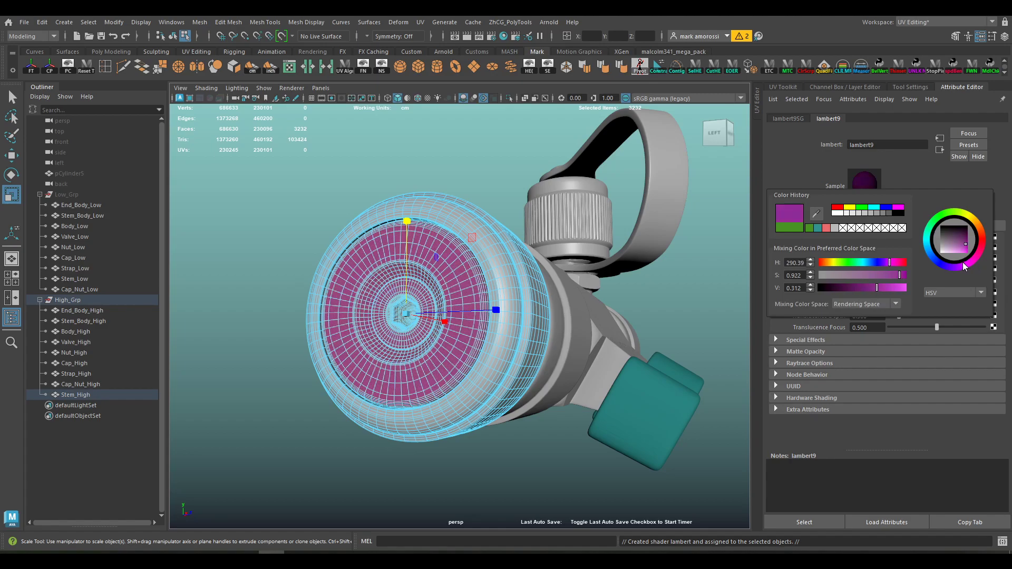
left_click(511, 200)
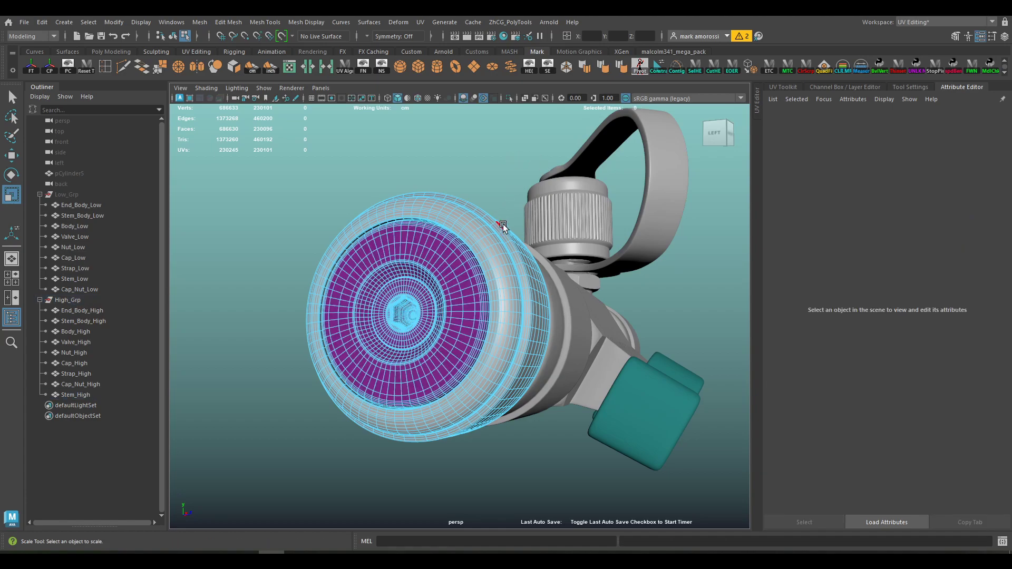
Return to object selection and select the whole High_Grp group
key("F8")
left_click(541, 260)
left_click_drag(541, 259, 494, 326, "alt")
right_click_drag(495, 327, 434, 330, "alt")
left_click_drag(433, 330, 452, 305, "alt")
left_click(73, 299)
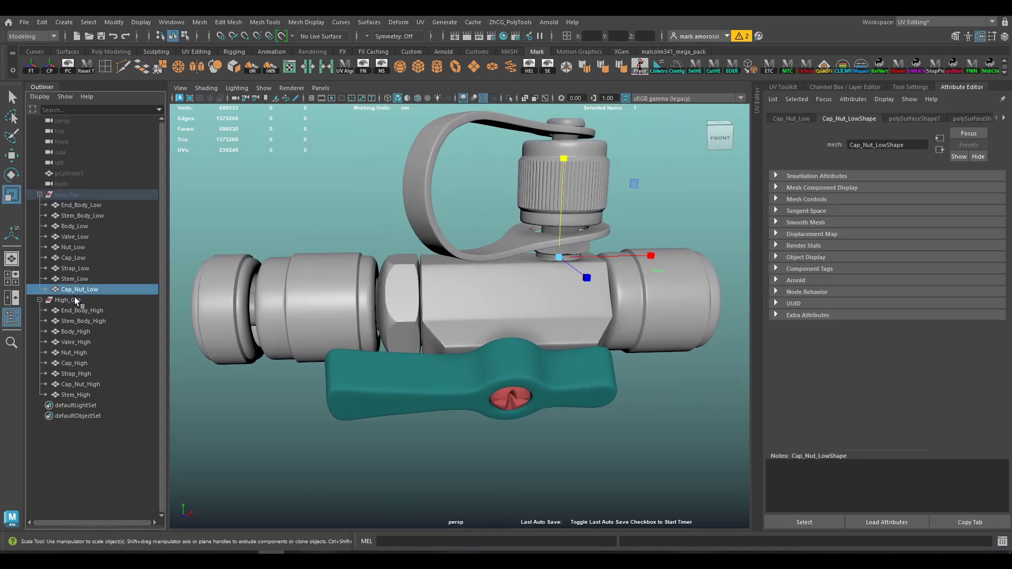
Export the selected High_Grp as FBX over the existing high.fbx and close the export warnings
left_click(24, 21)
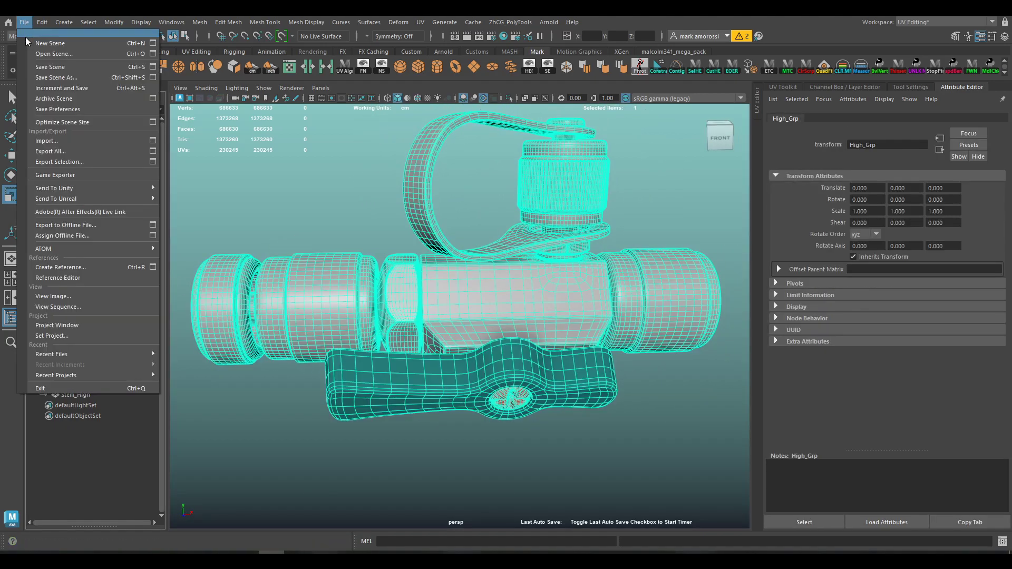
left_click(58, 162)
left_click(318, 153)
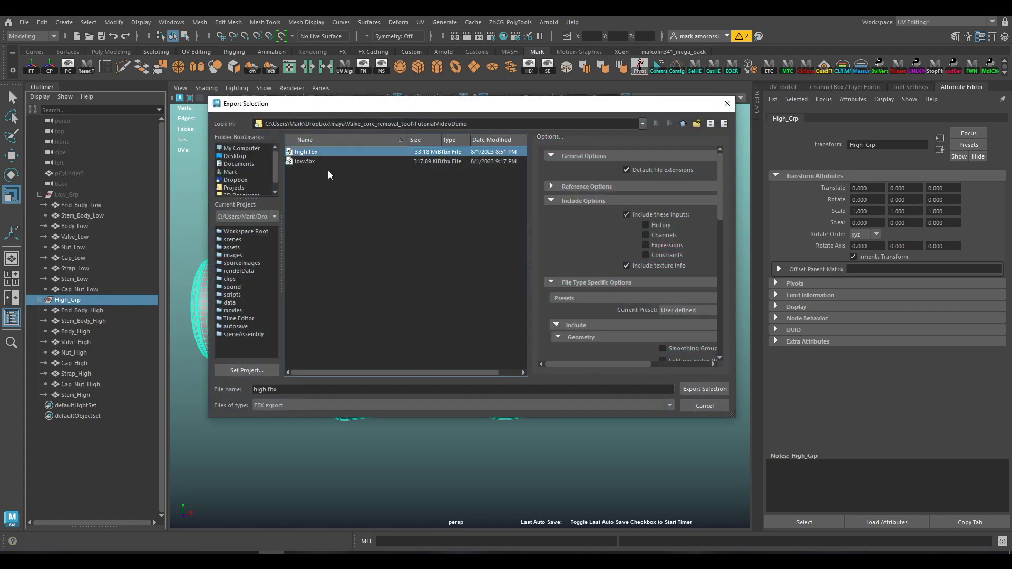
left_click(704, 389)
left_click(447, 276)
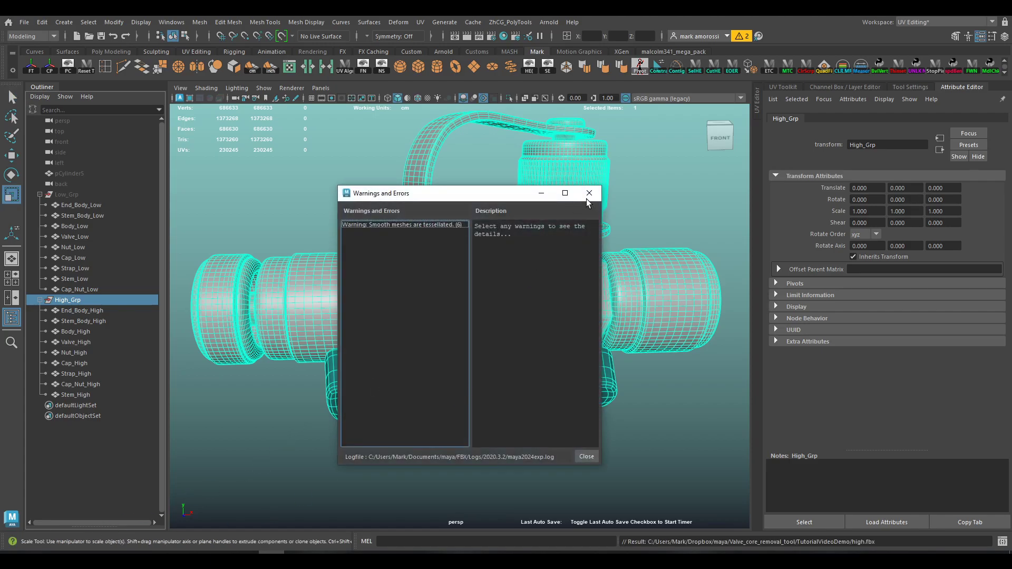
left_click(596, 199)
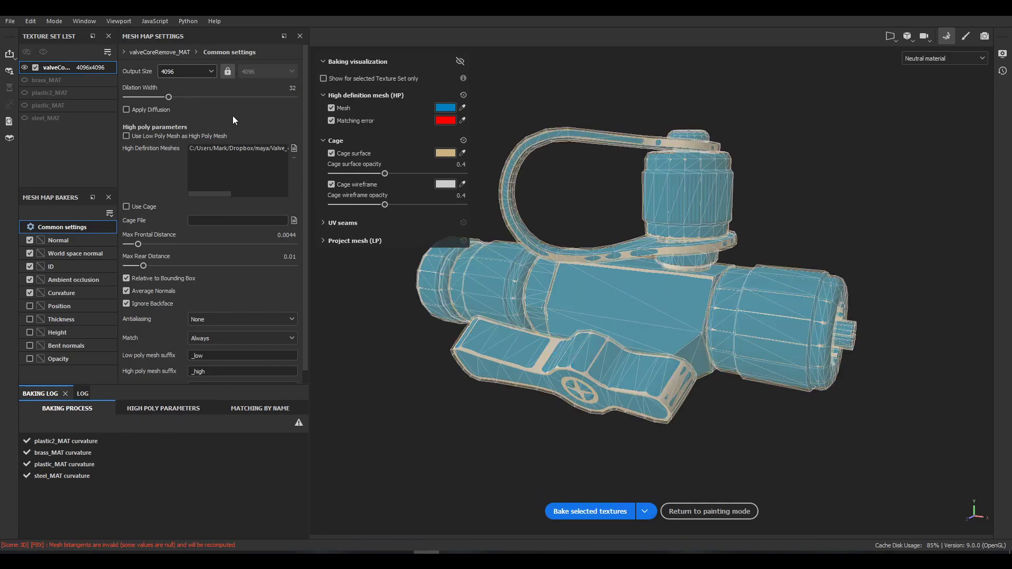
In Substance Painter, try a Max Frontal Distance of 0.0029 against the cage preview and restore it to 0.0044
left_click_drag(632, 316, 590, 348, "alt")
scroll(590, 348, "up", 3)
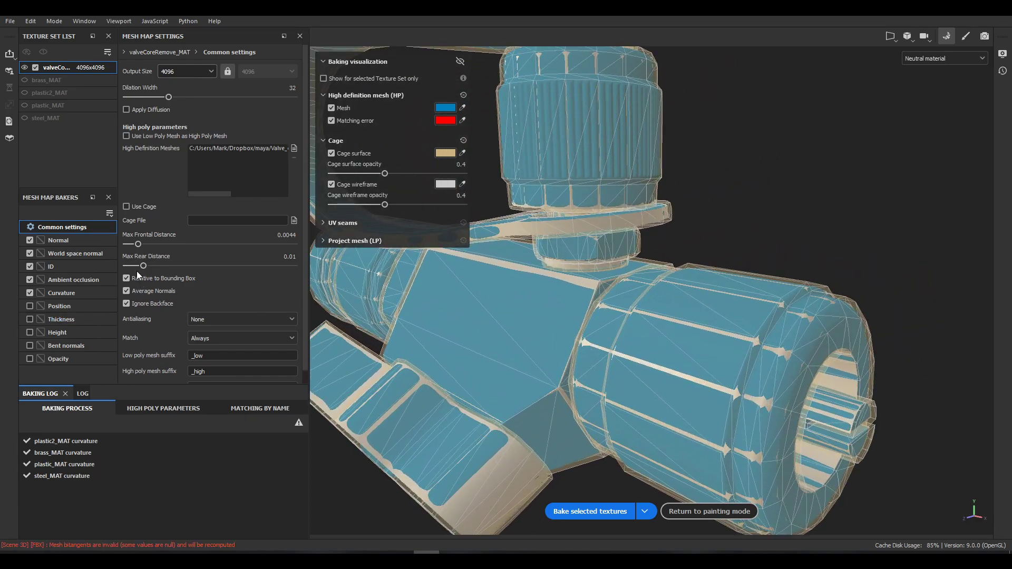
left_click_drag(138, 244, 136, 246)
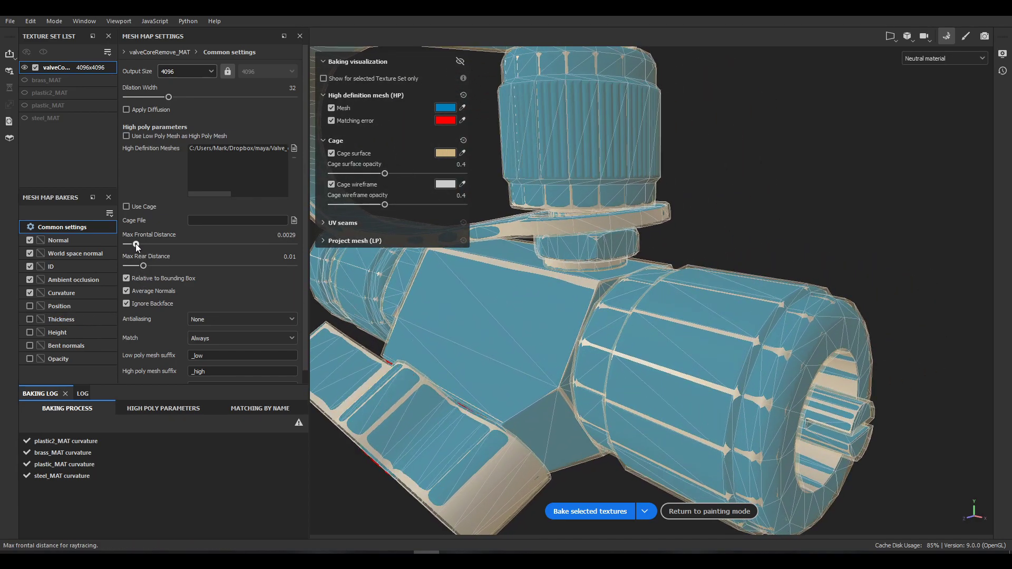
left_click_drag(384, 348, 535, 323, "alt")
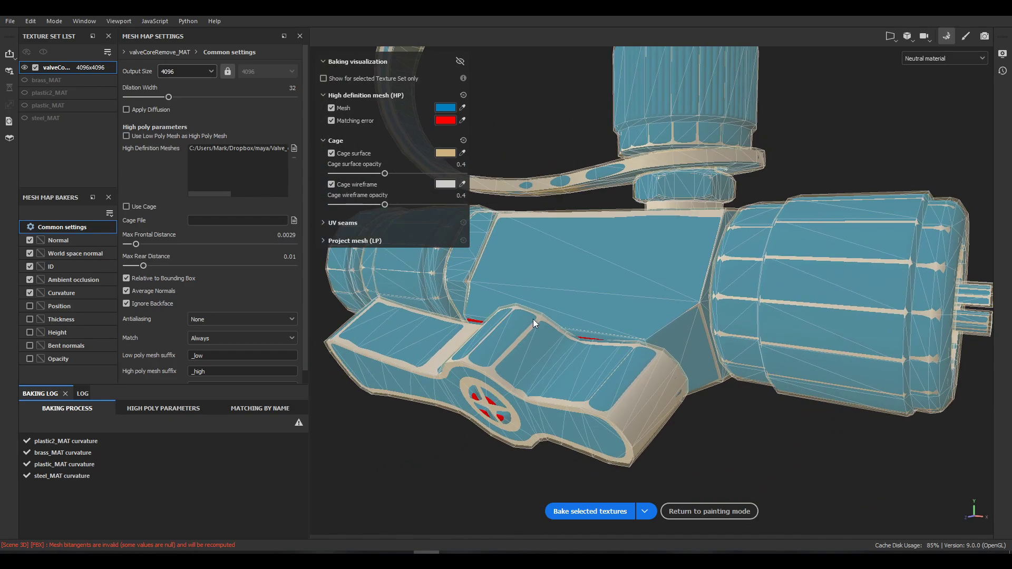
left_click_drag(136, 244, 139, 245)
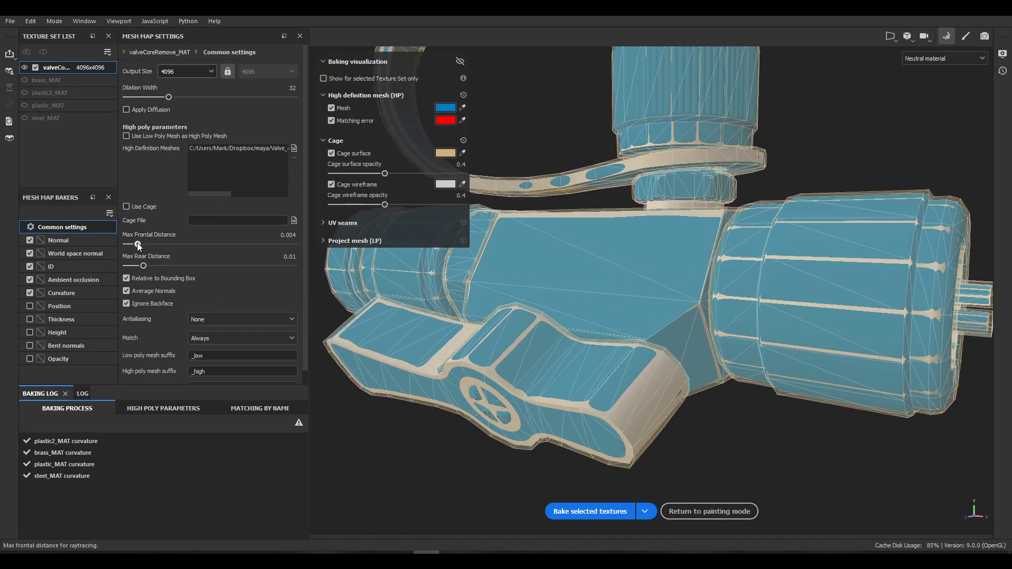
mouse_move(685, 274)
left_mouse_down("alt")
mouse_move(727, 283)
mouse_move(654, 263)
mouse_move(617, 218)
mouse_move(671, 269)
left_mouse_up("alt")
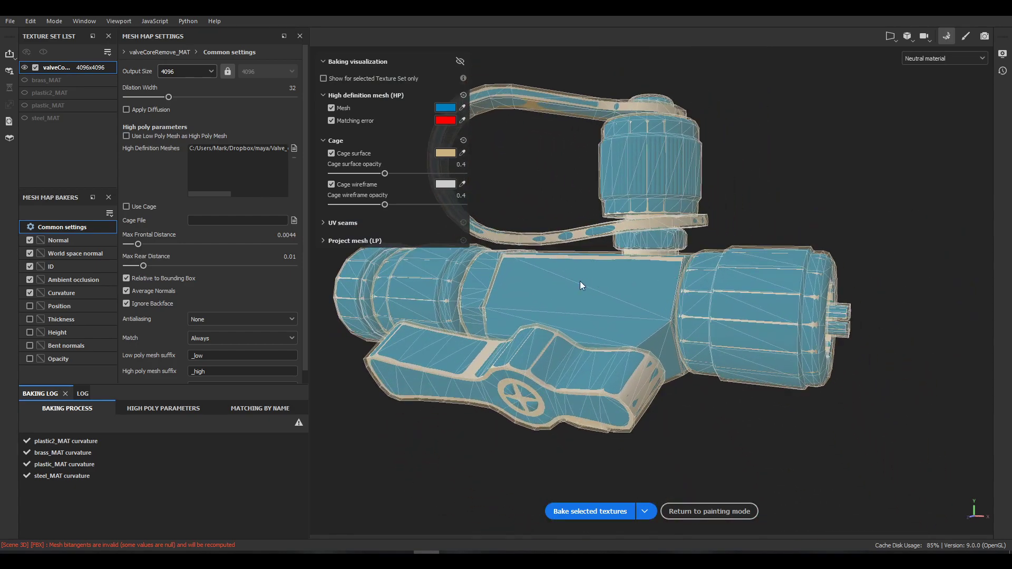
Set the common bake settings to match high and low poly meshes By Mesh Name
left_click(215, 338)
left_click(207, 362)
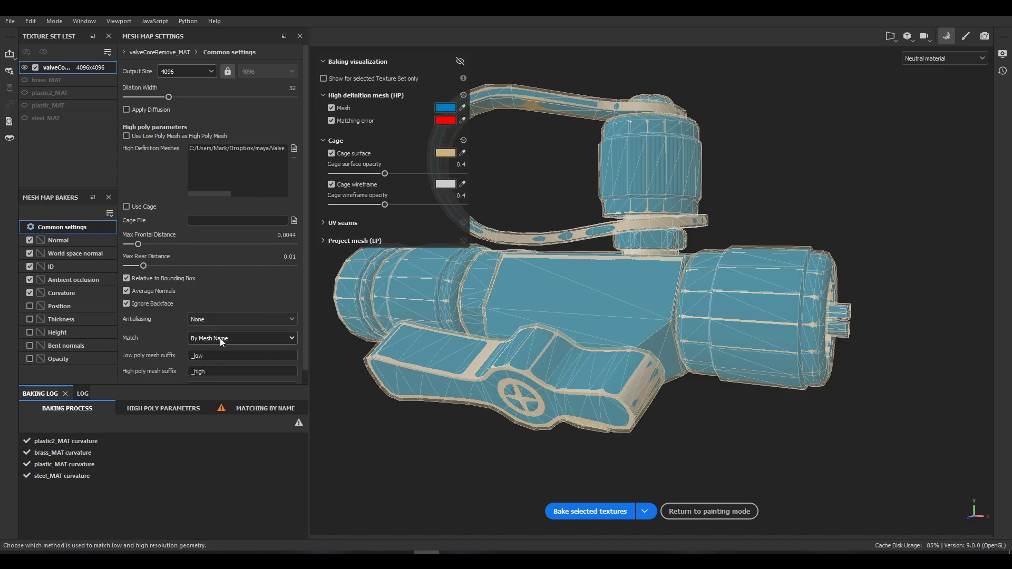
left_click(216, 317)
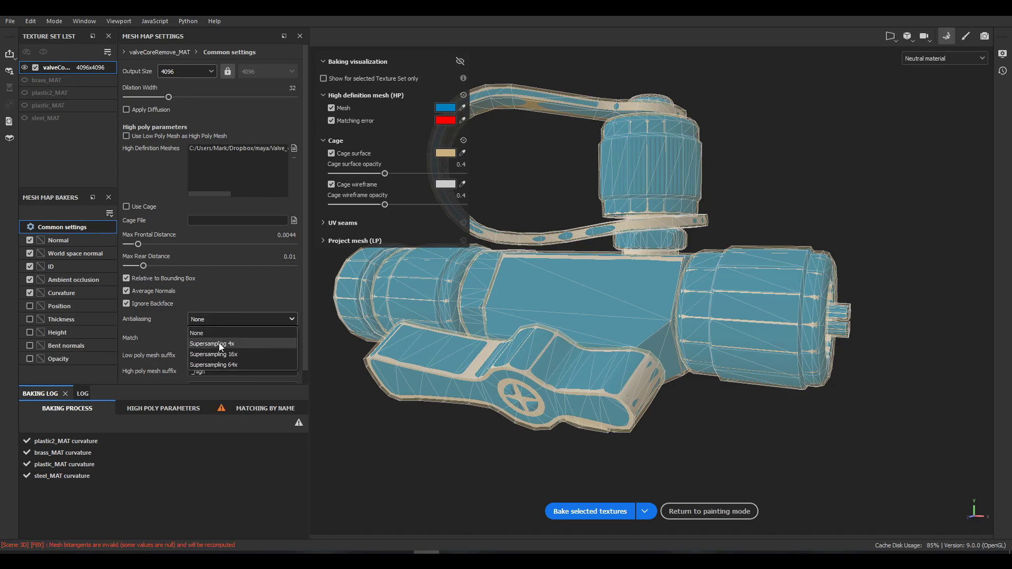
left_click(219, 292)
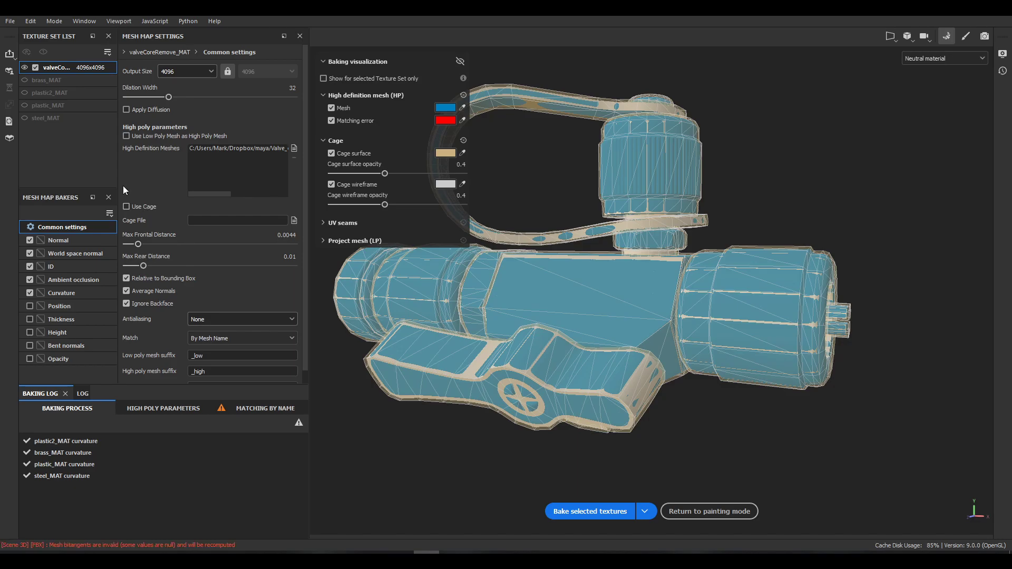
Set the Curvature baker's Self Intersection to Only Same Mesh Name
left_click(77, 294)
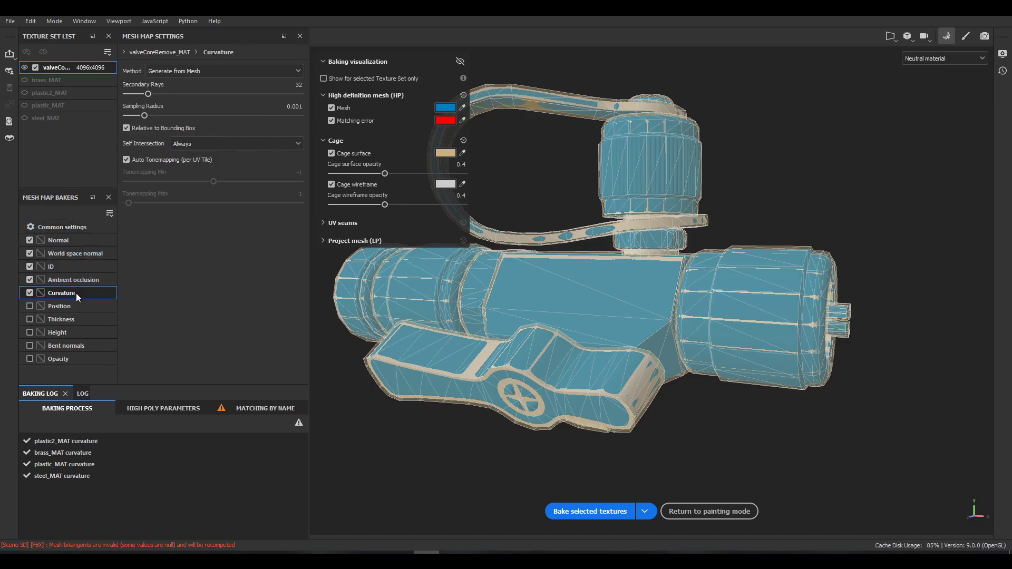
left_click(211, 141)
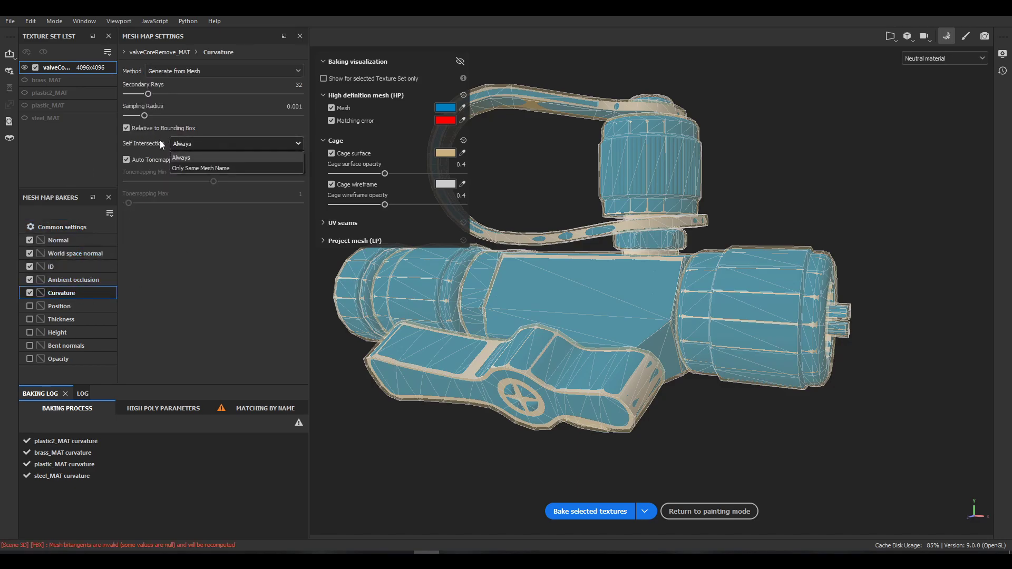
left_click(191, 169)
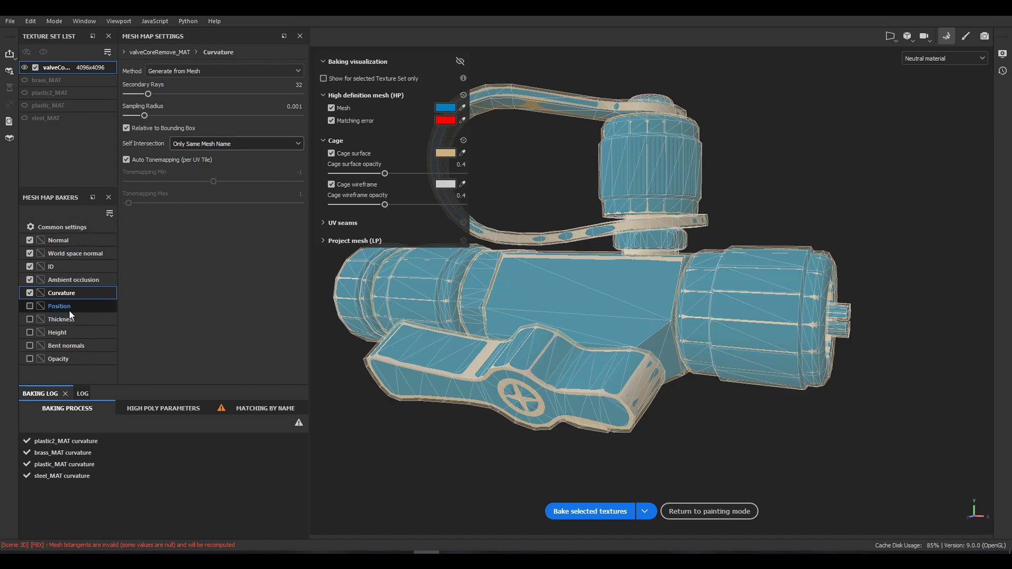
Check the Ambient occlusion, ID and Normal baker settings, and try baking the selected textures before cancelling the bake
left_click(74, 284)
left_click(76, 262)
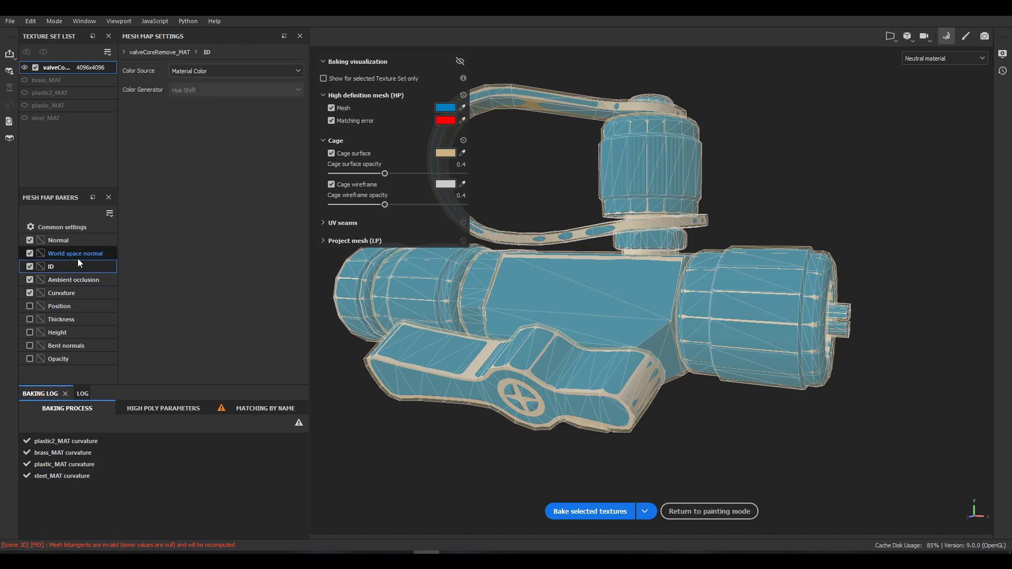
left_click(77, 241)
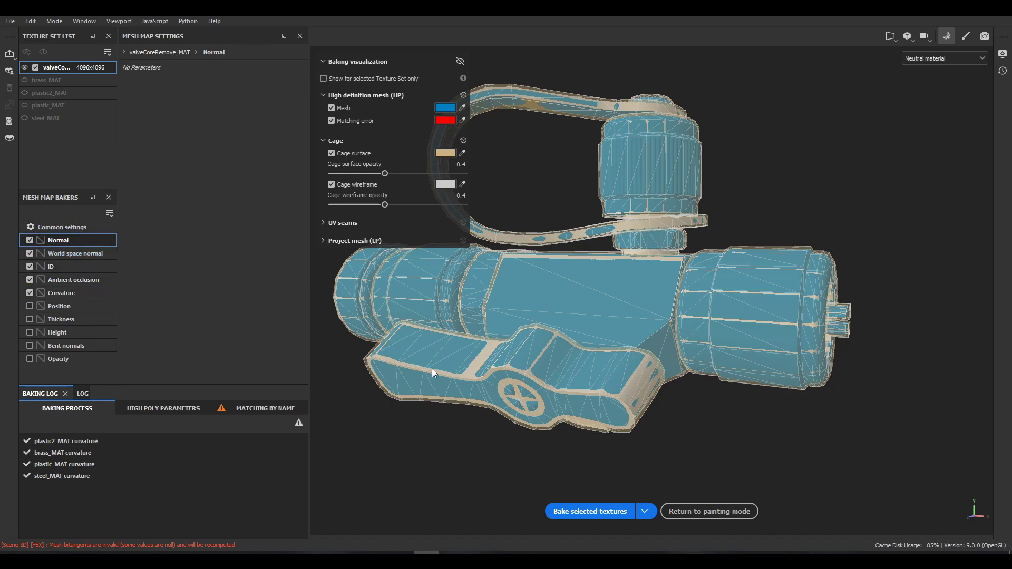
left_click(613, 509)
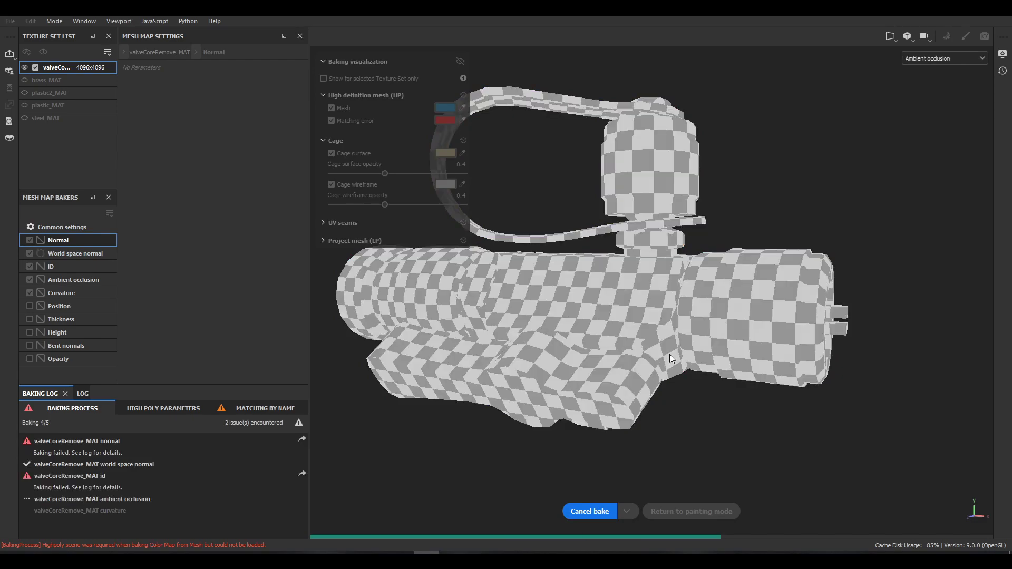
left_click(590, 511)
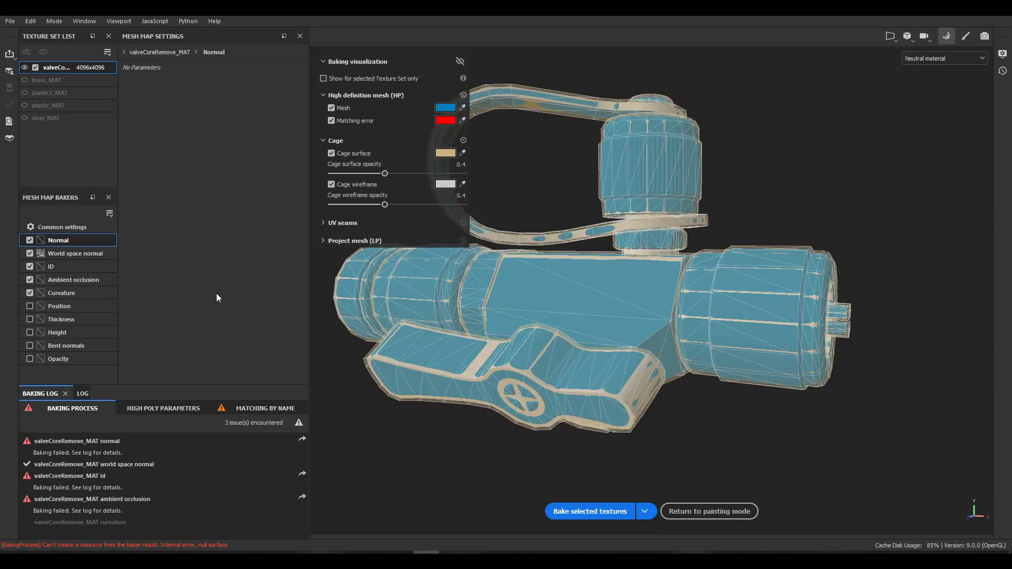
Check the name matching of the meshes and set the low poly mesh suffix to _Low and the high poly suffix to _High
left_click(66, 227)
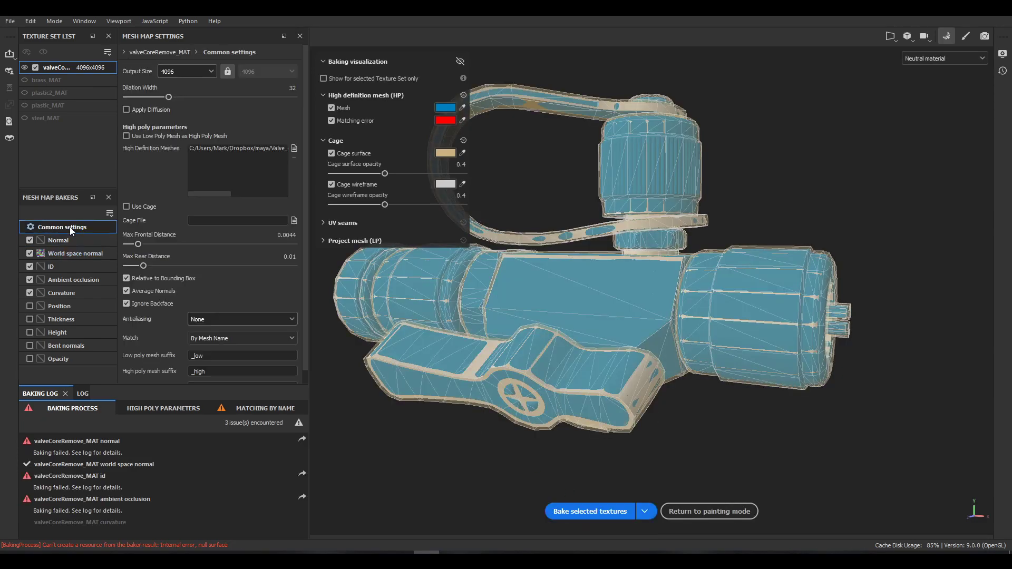
left_click(261, 148)
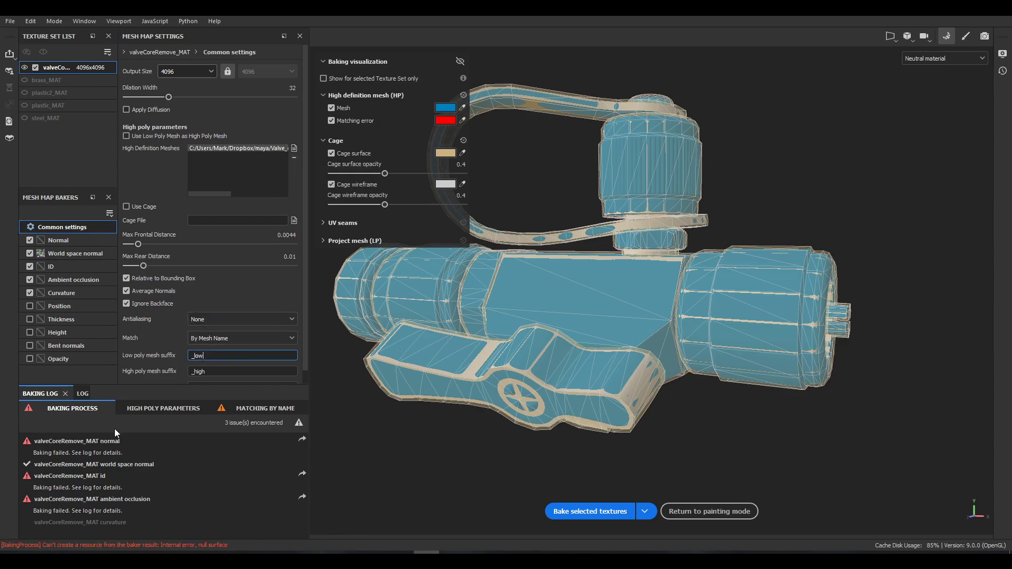
left_click(243, 410)
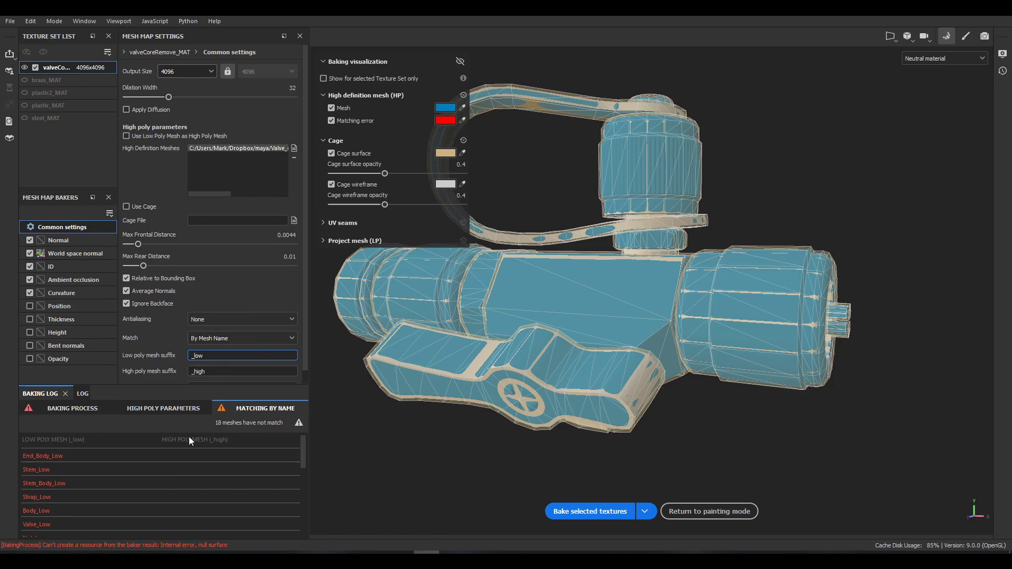
key("BackSpace")
type("L")
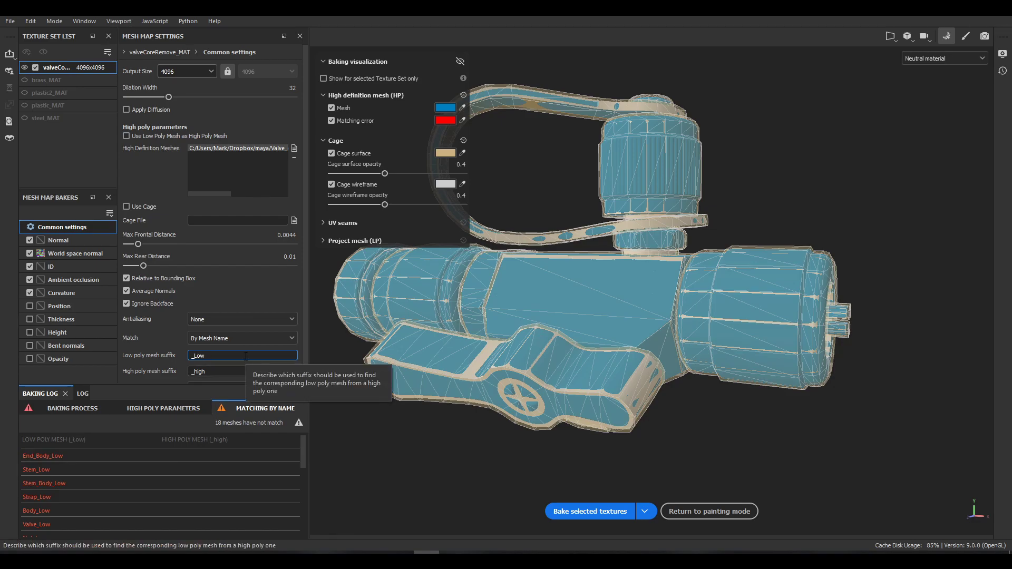
left_click(197, 371)
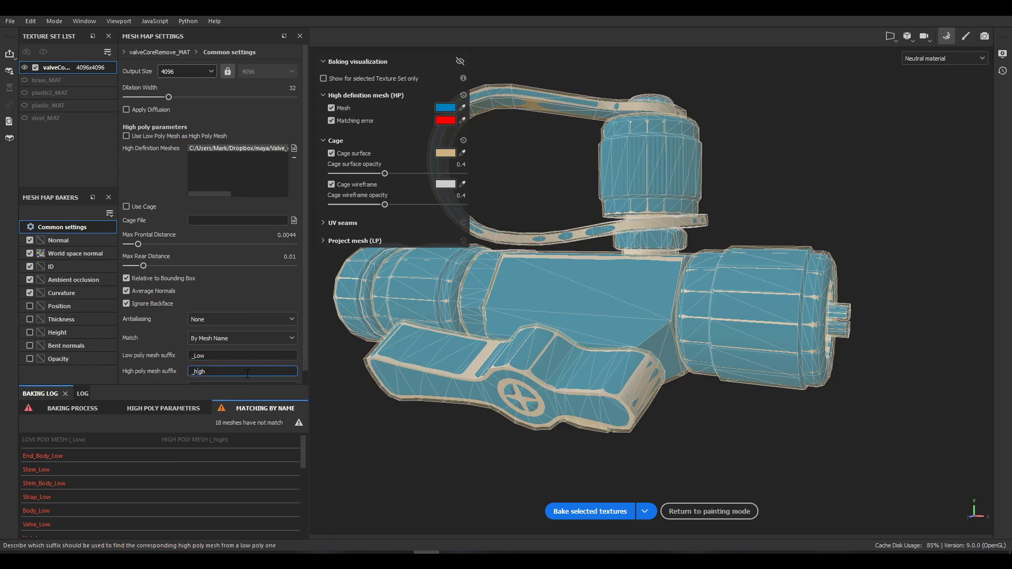
key("BackSpace")
type("H")
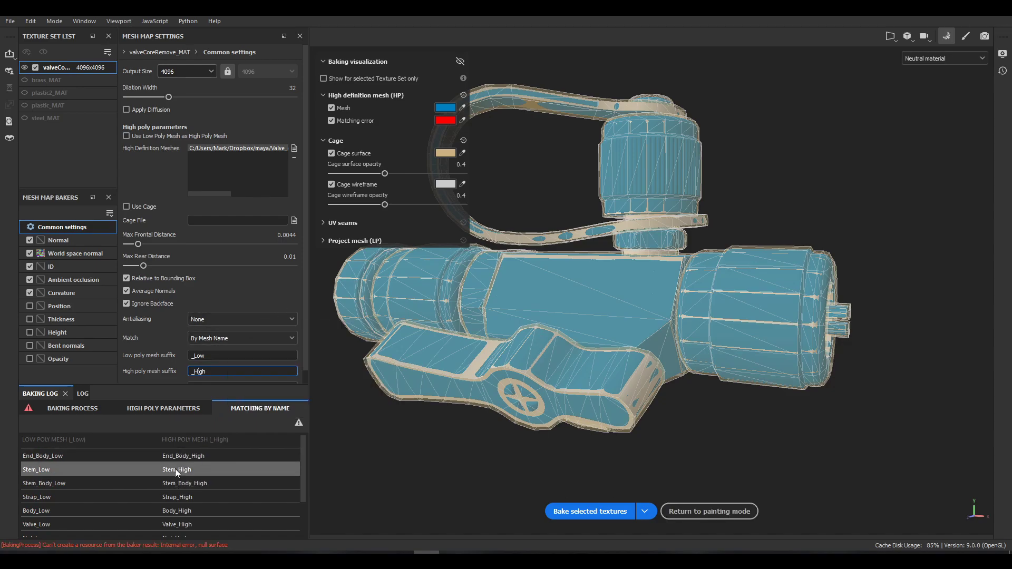
Start baking the selected textures, cancel during the curvature bake and switch to painting mode
left_click(580, 513)
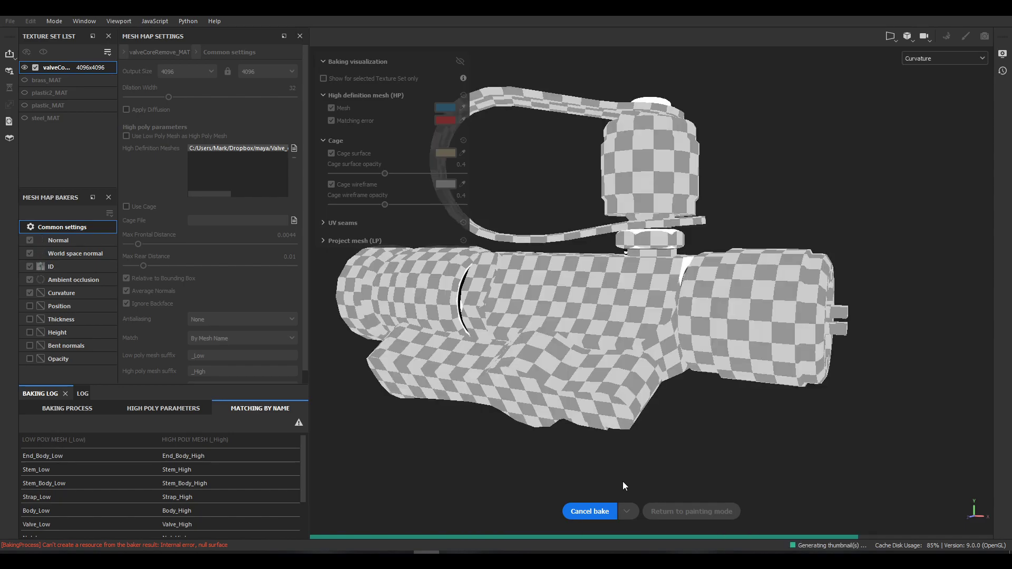
left_click(597, 511)
left_click(964, 37)
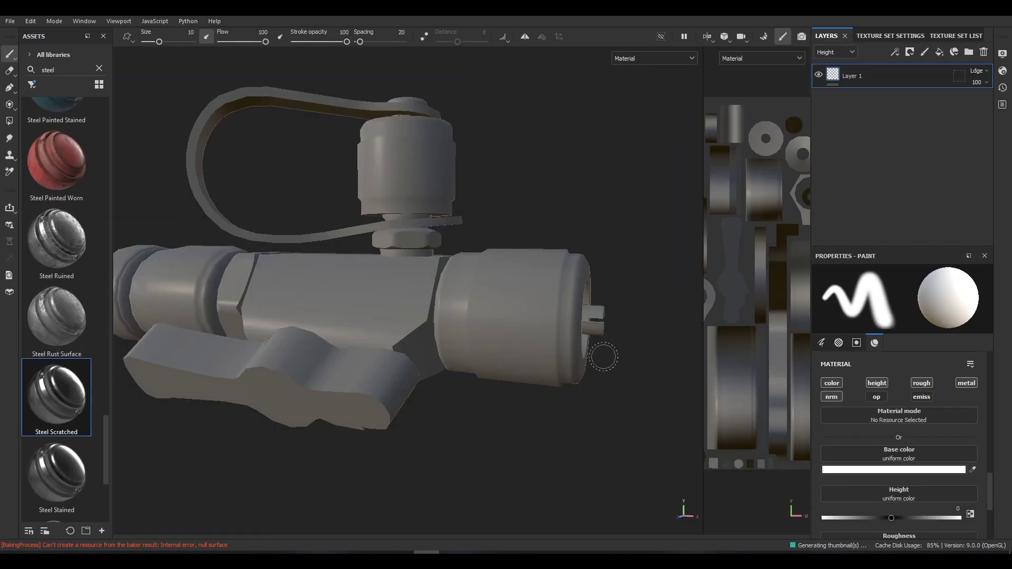
Display the ID mesh map in the viewport and inspect the color areas on the valve handle
left_click_drag(453, 264, 482, 248, "alt")
left_click(665, 57)
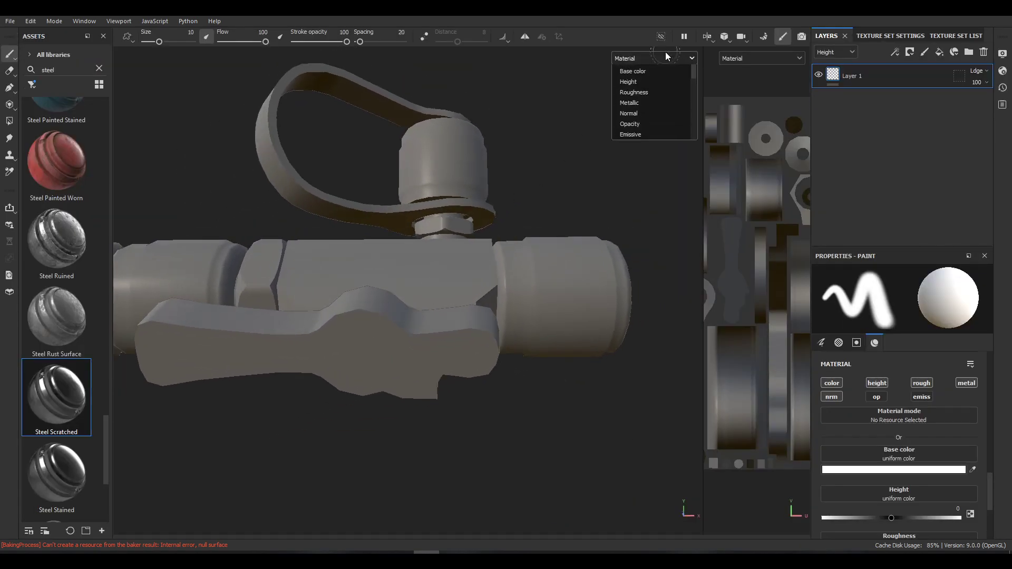
scroll(650, 154, "down", 3)
left_click(632, 125)
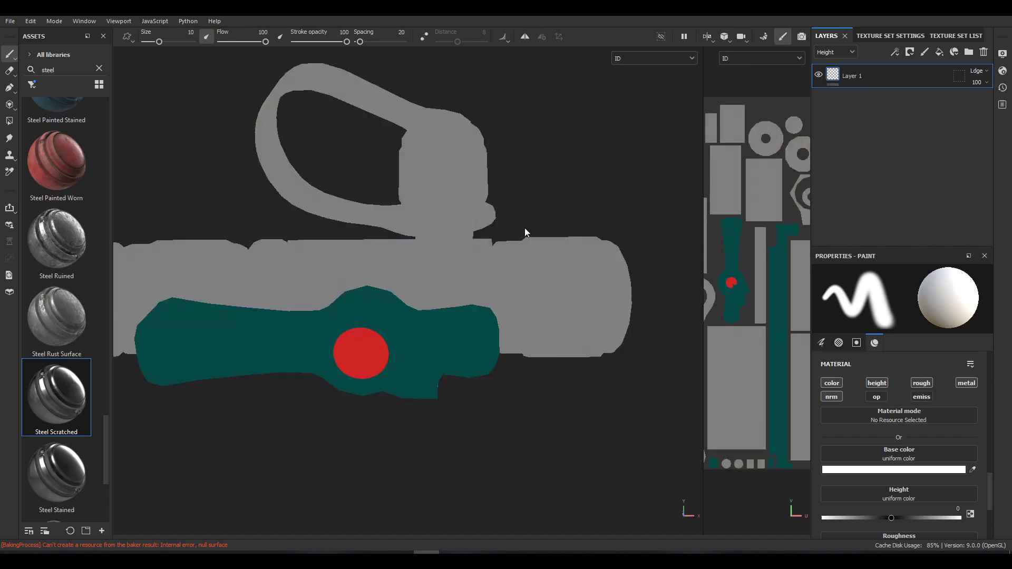
left_click_drag(422, 293, 410, 341, "alt")
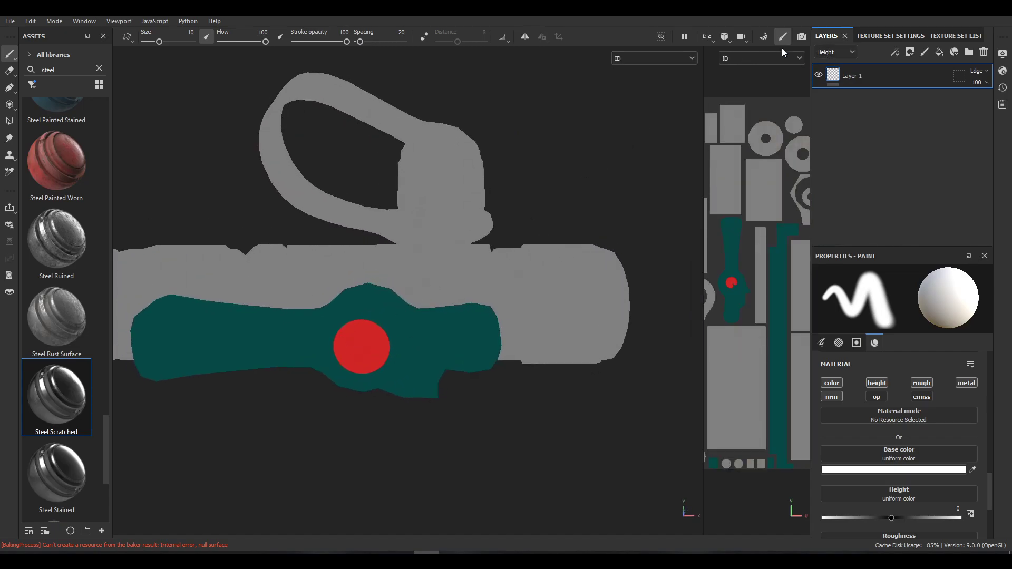
Return to baking mode, check the baking process log and bake all the selected textures again
left_click(763, 37)
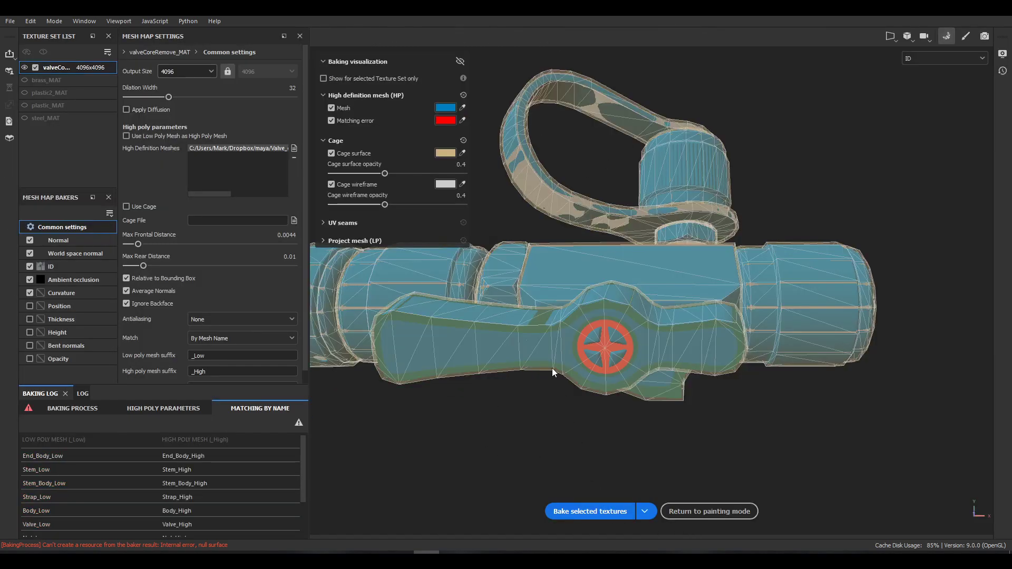
left_click_drag(553, 372, 369, 348, "alt")
left_click(80, 410)
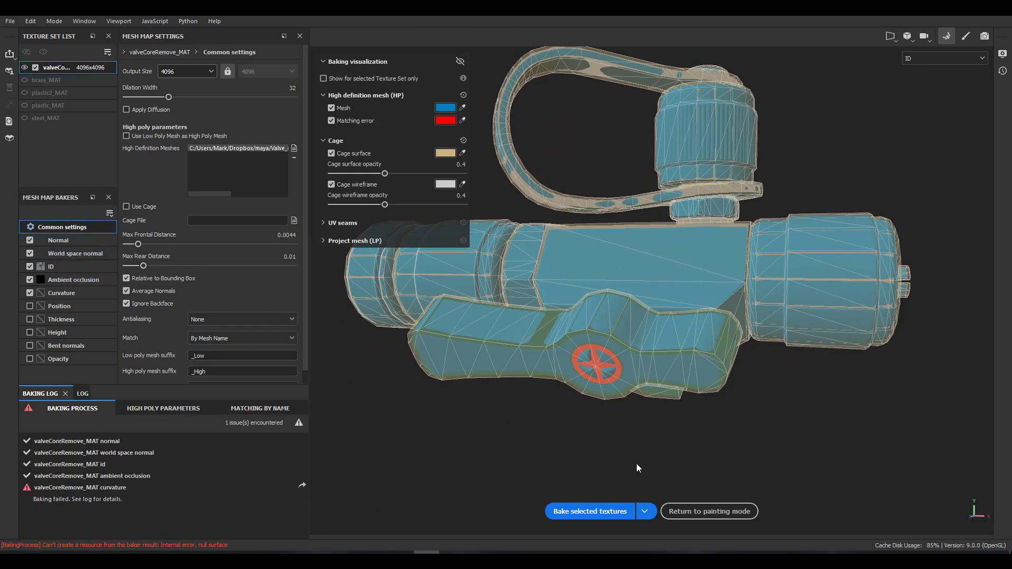
left_click(609, 508)
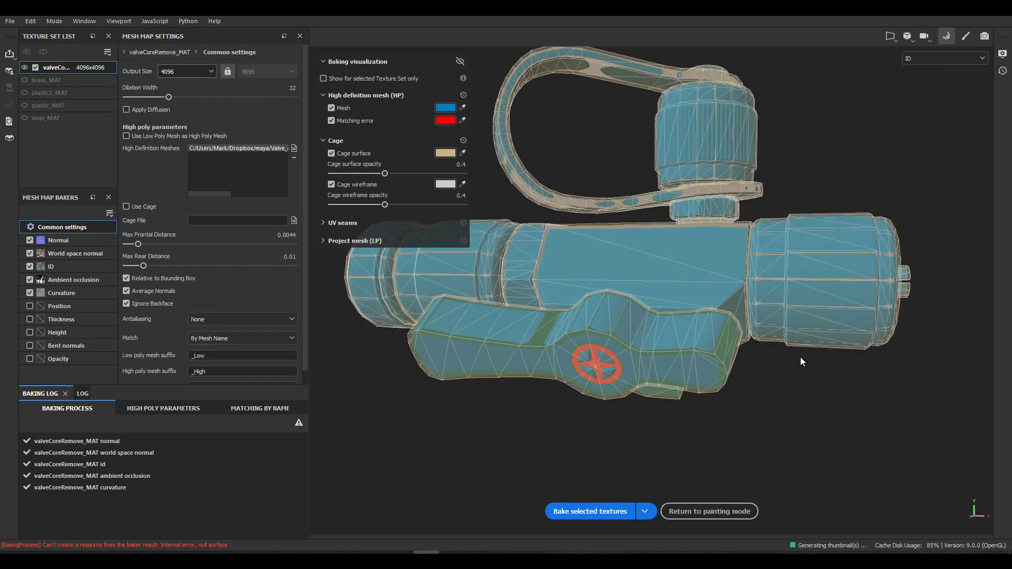
Return to painting mode and switch the viewport back to the Material display
left_click(965, 36)
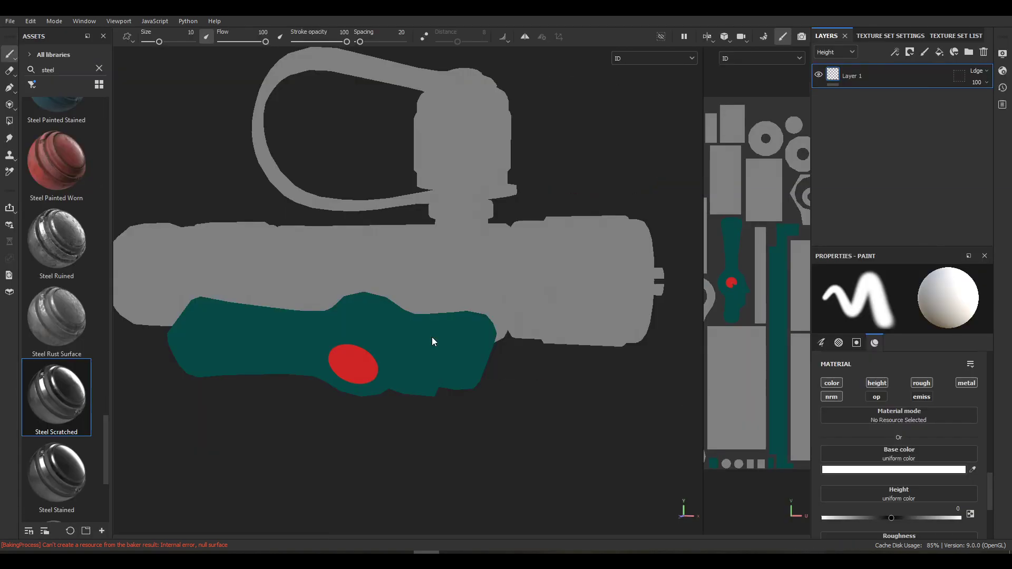
left_click_drag(545, 298, 607, 294, "alt")
key("m")
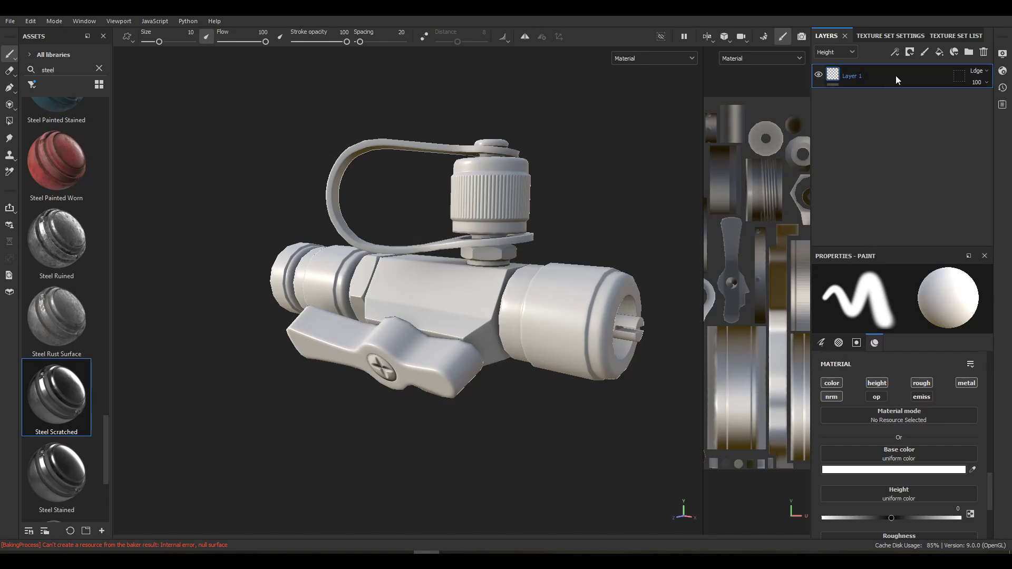
Check the texture set list and delete Layer 1 from the layer stack
left_click(937, 36)
left_click(825, 36)
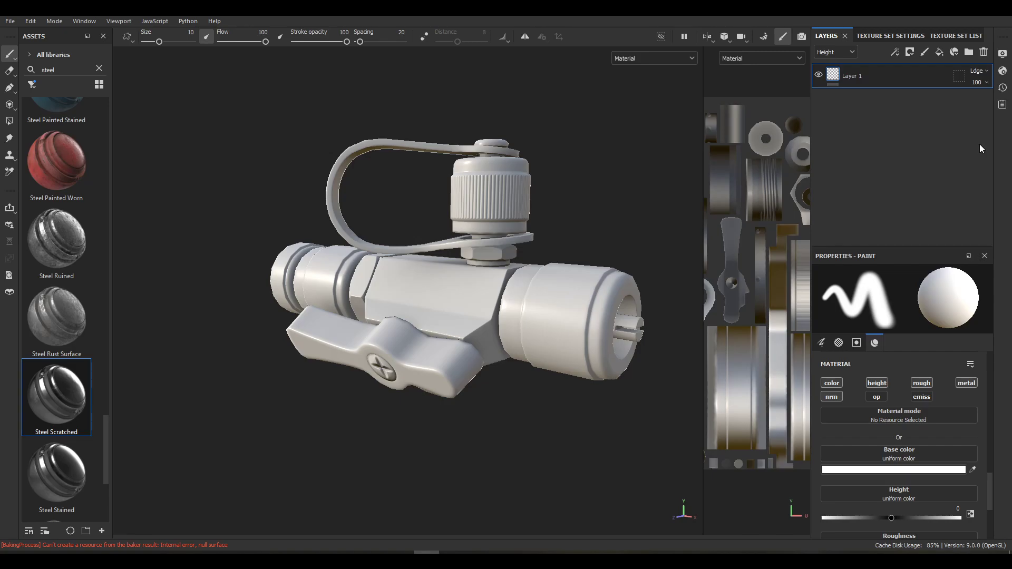
key("Delete")
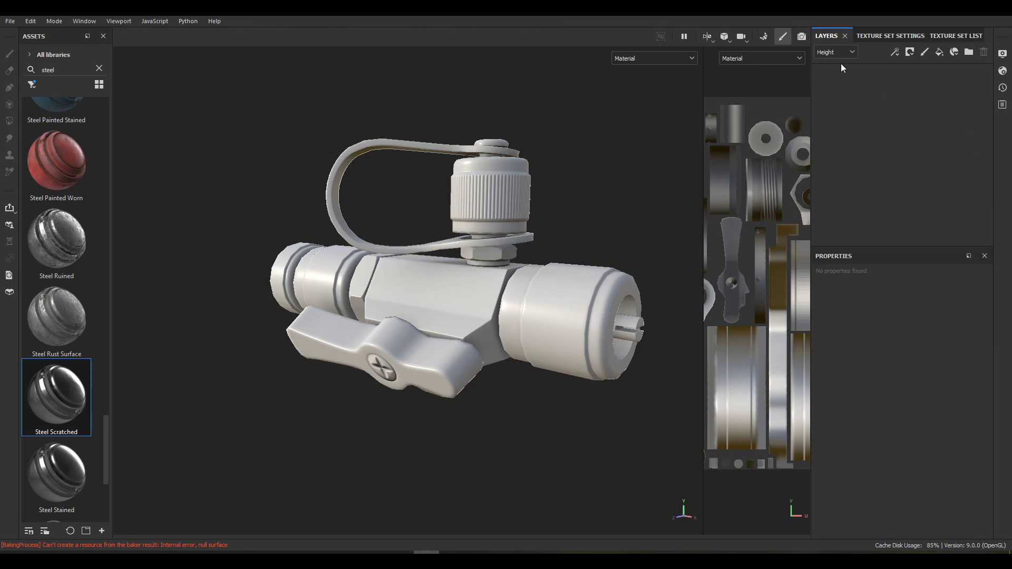
left_click_drag(427, 268, 456, 252, "alt")
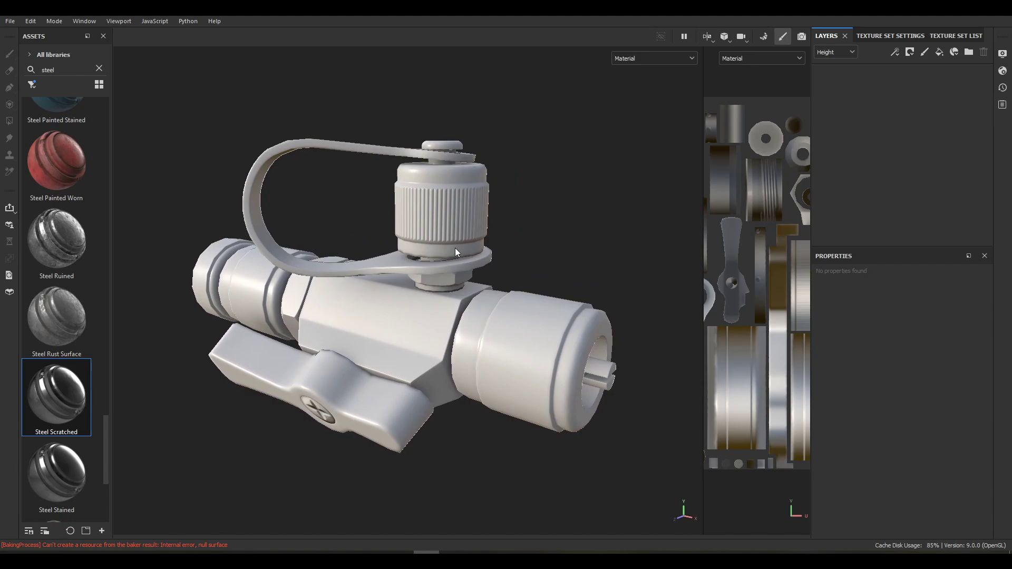
Search the assets for steel and add the Steel Scratched smart material to the layer stack
left_click(99, 70)
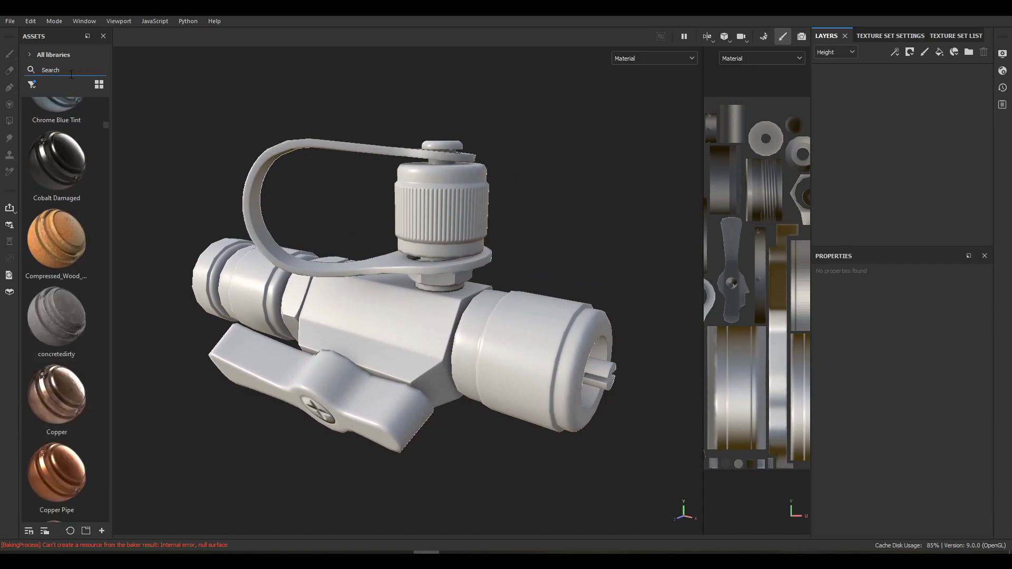
type("steel")
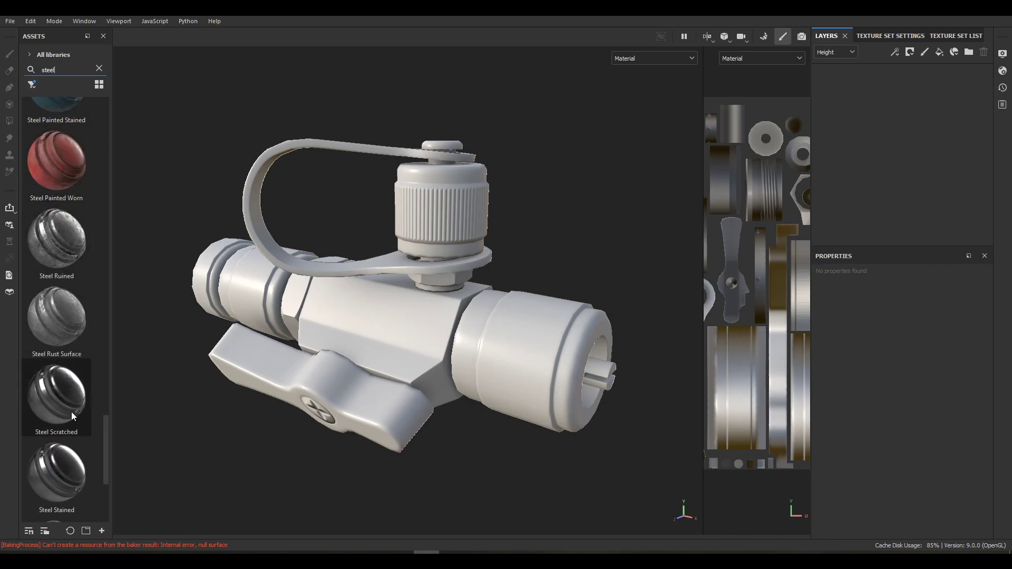
left_click_drag(71, 395, 885, 131)
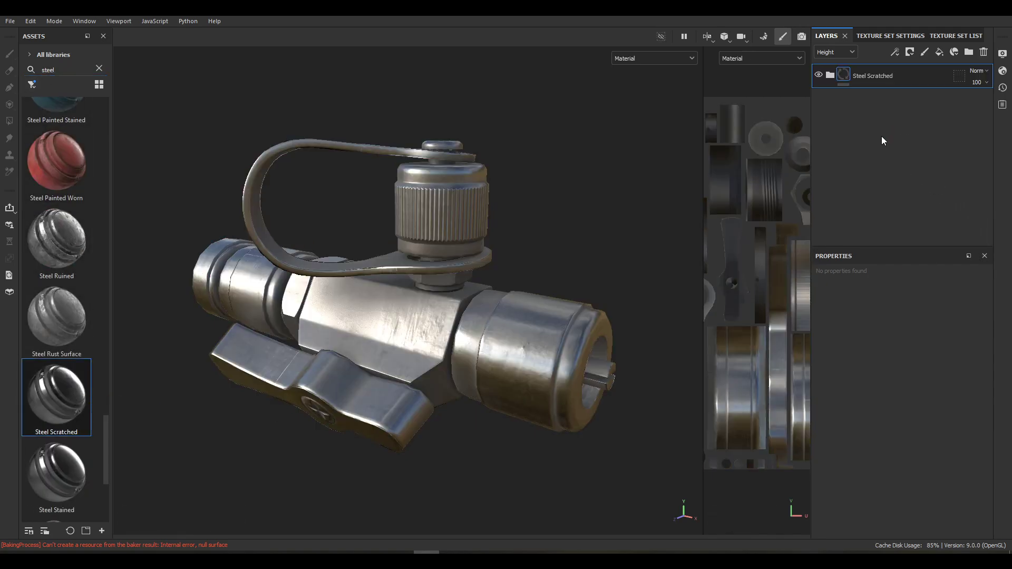
left_click_drag(552, 266, 632, 226, "alt")
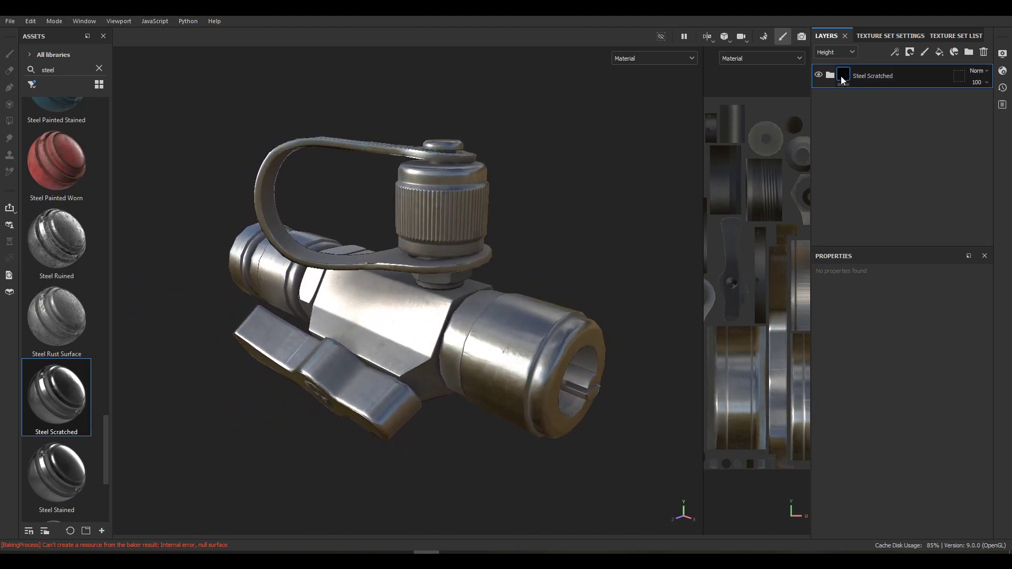
left_click_drag(558, 327, 423, 311, "alt")
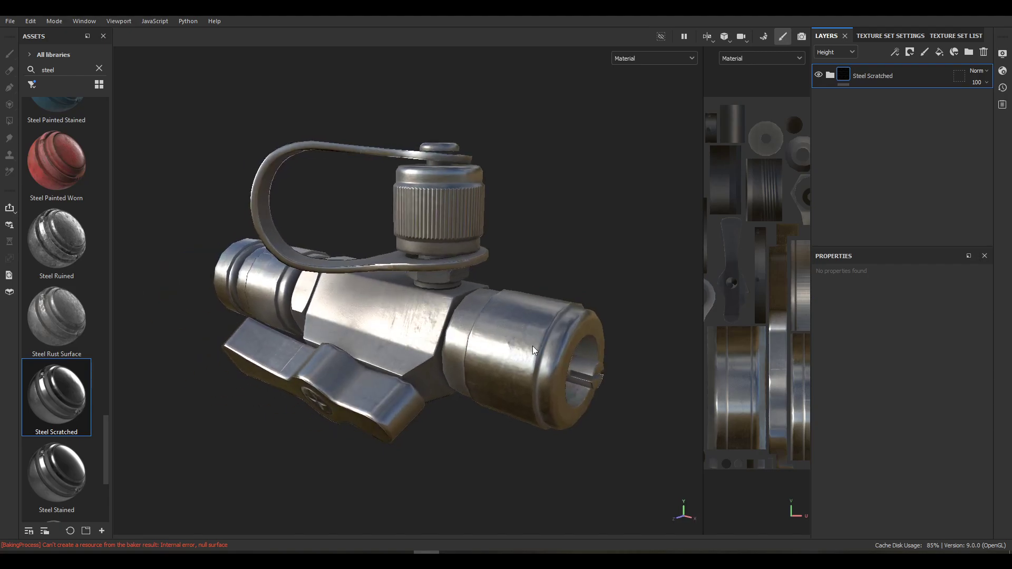
Add a black mask to the Steel Scratched layer and put a paint effect on that mask
right_click(849, 75)
left_click(891, 93)
right_click(890, 74)
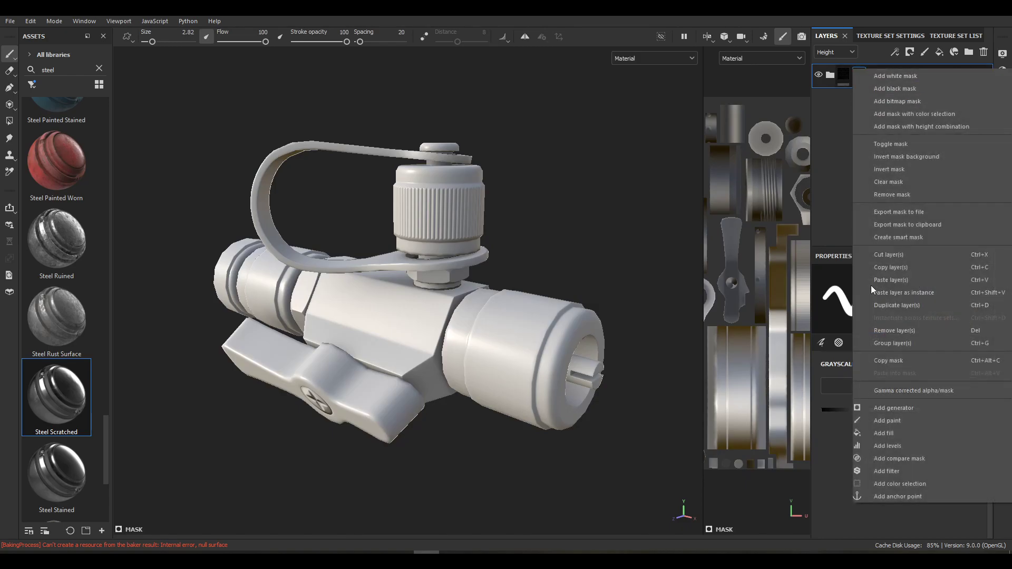
left_click(894, 421)
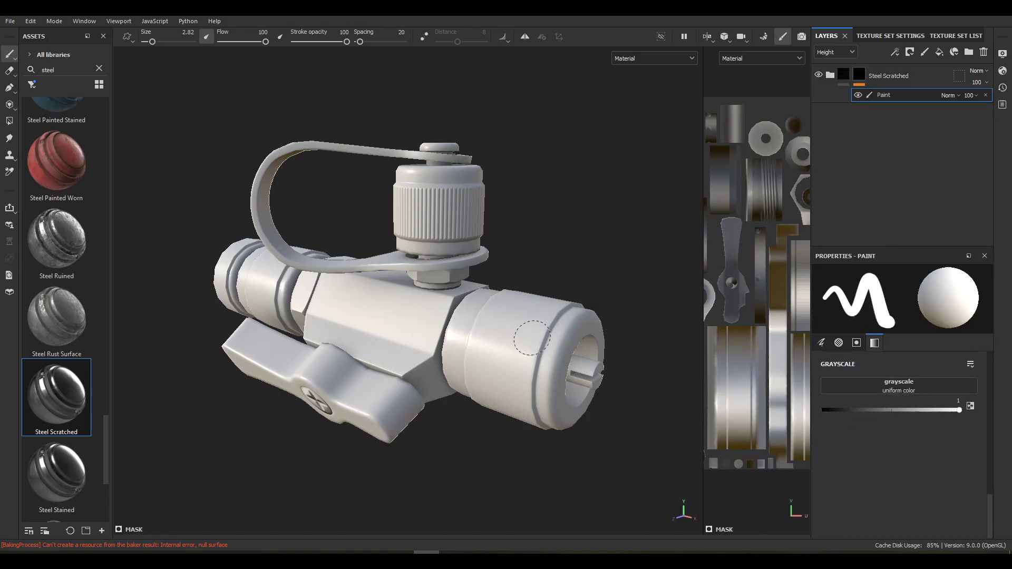
left_click_drag(580, 308, 621, 279, "alt")
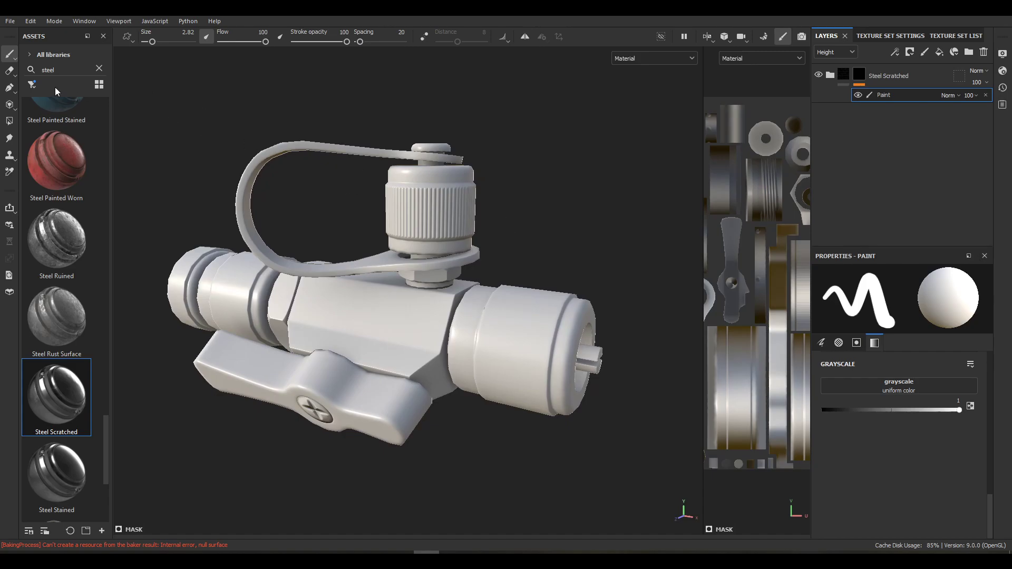
Try filling individual quads and triangles of the large round coupling in the mask with Polygon Fill
left_click(10, 122)
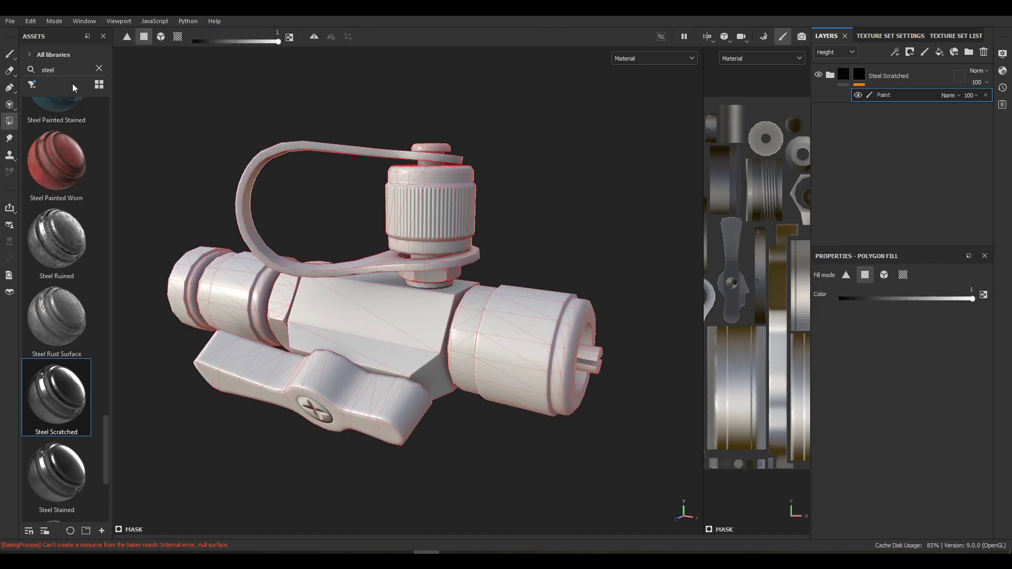
left_click(163, 37)
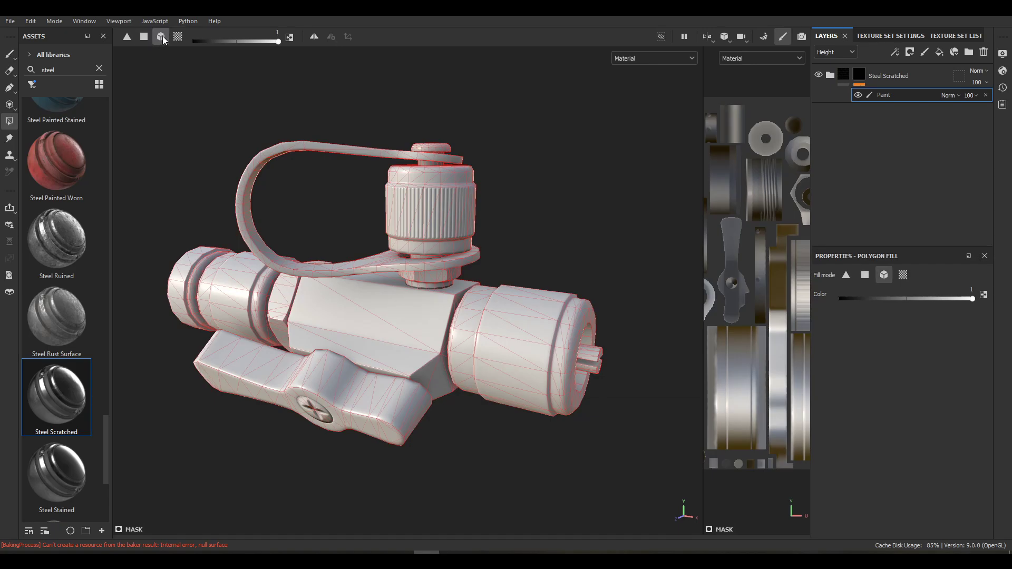
left_click(144, 37)
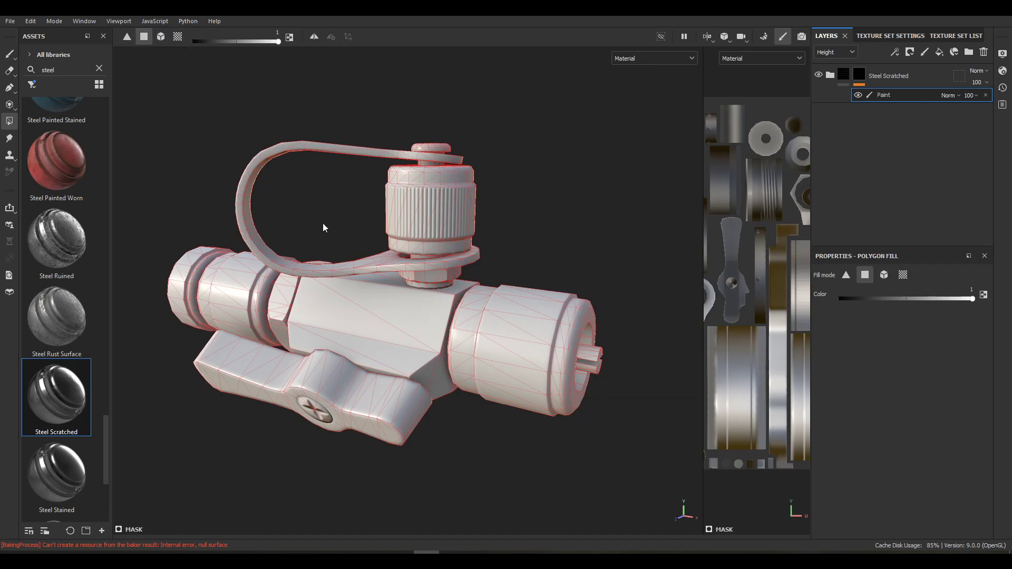
left_click(519, 324)
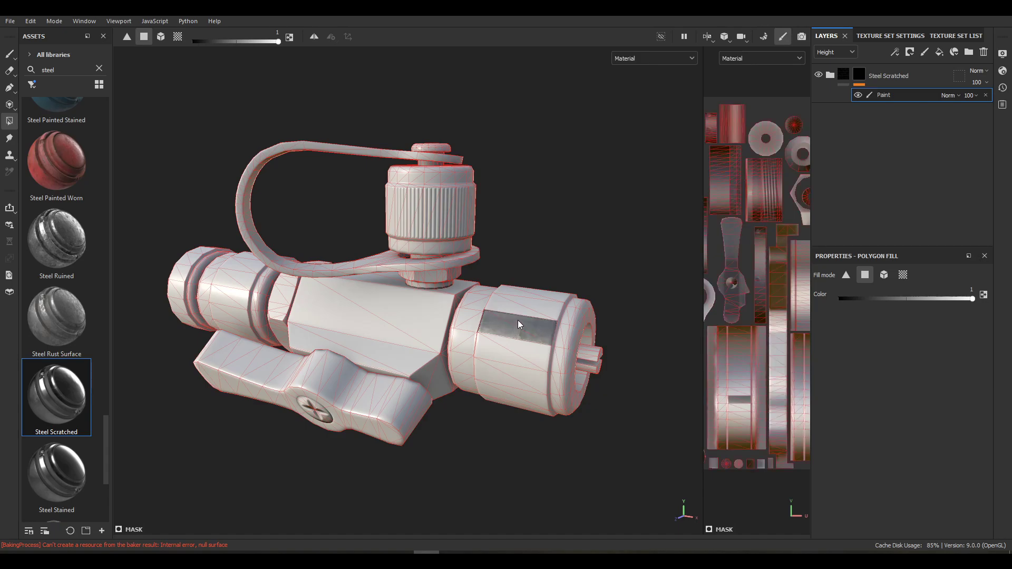
left_click(127, 37)
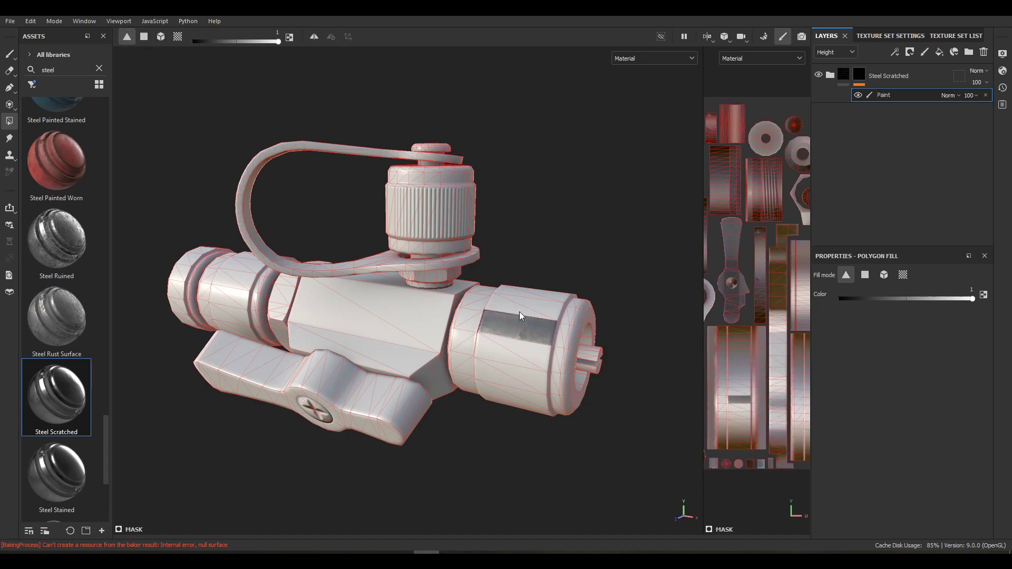
scroll(519, 315, "up", 3)
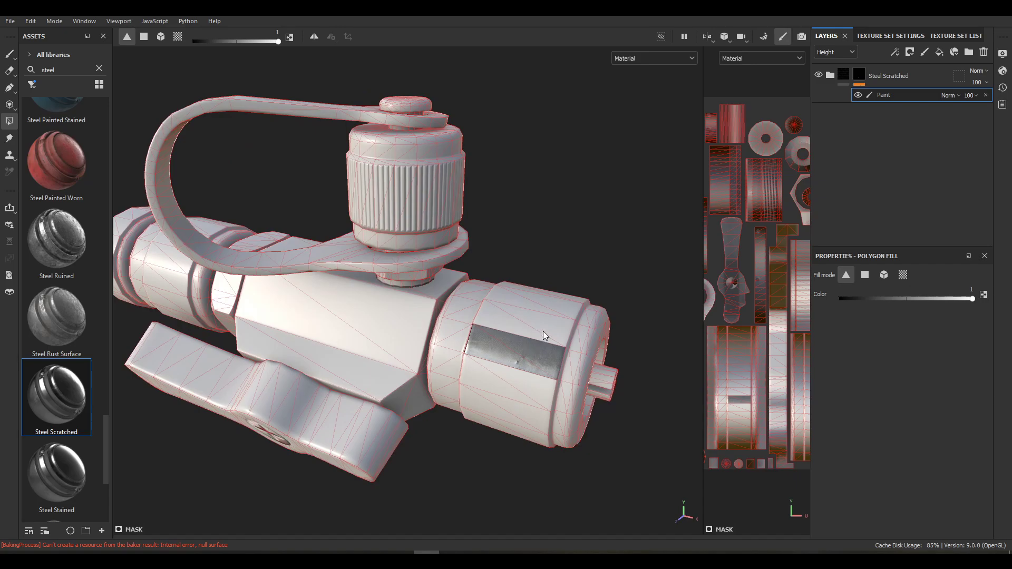
left_click(543, 329)
left_click(524, 328)
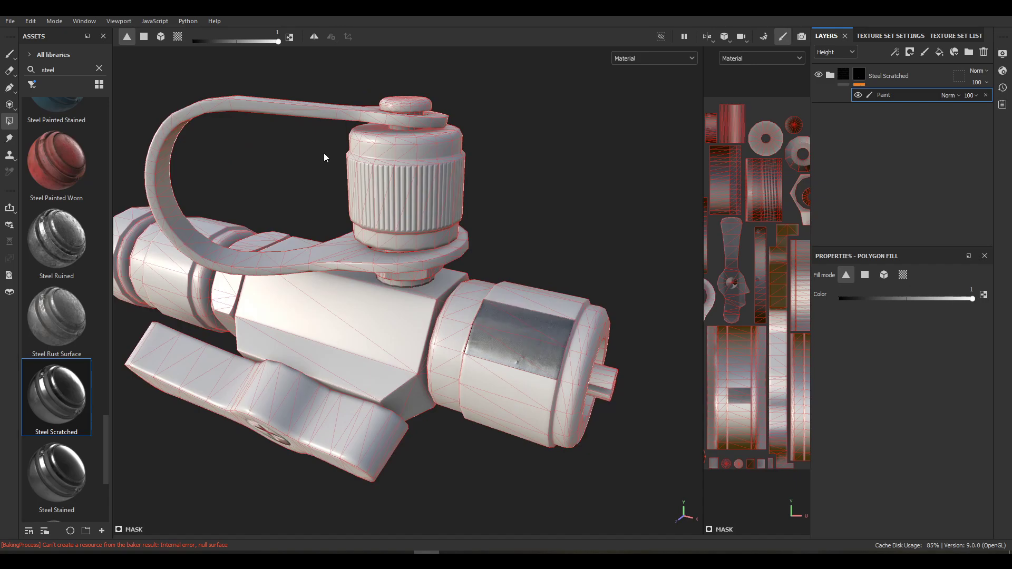
Compare the triangle and polygon fill modes and try a mesh fill on the large round coupling
left_click(143, 36)
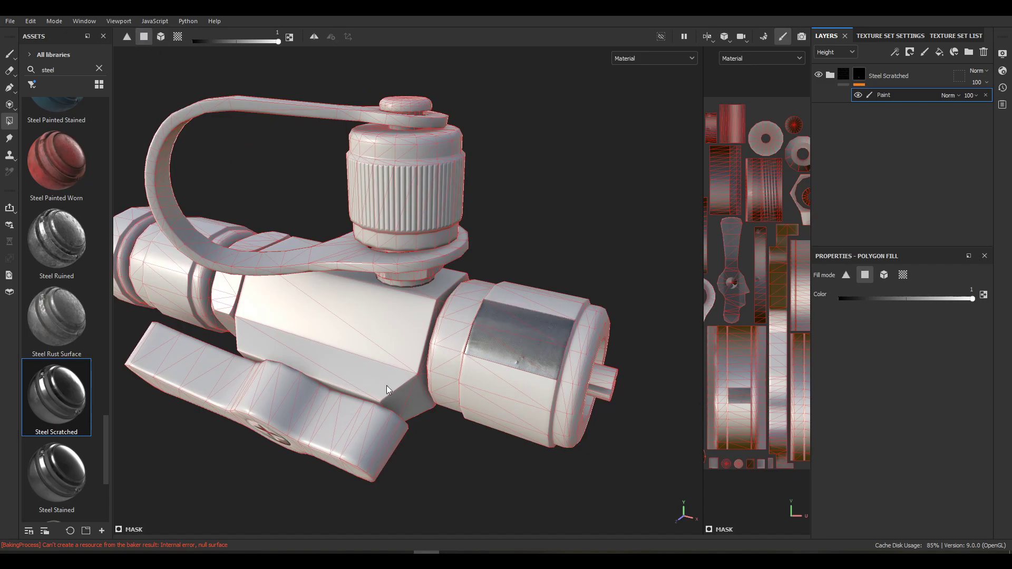
left_click(126, 37)
left_click(144, 37)
left_click(126, 36)
left_click(143, 36)
left_click(161, 36)
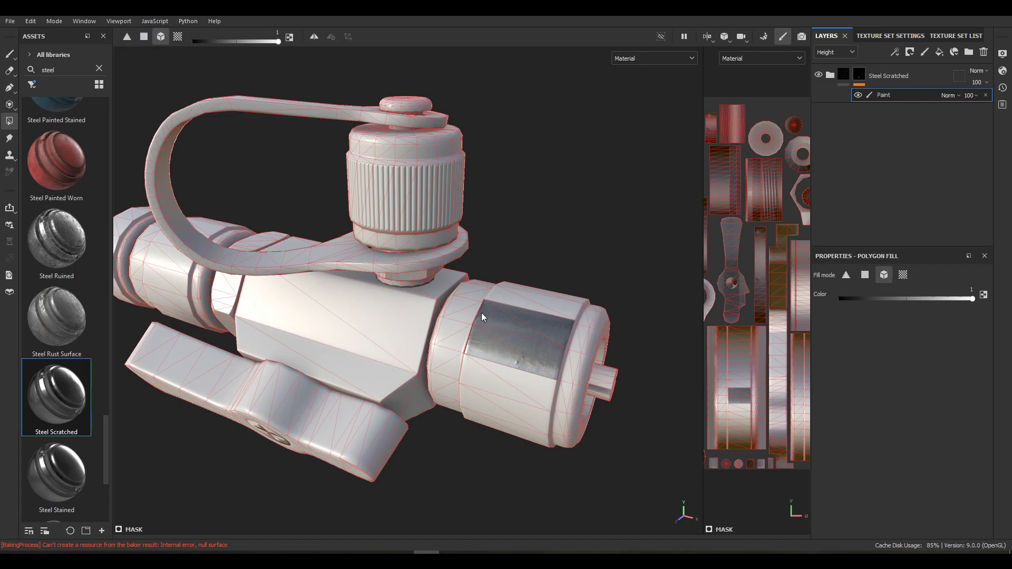
left_click(547, 345)
left_click_drag(536, 307, 585, 302, "alt")
left_click(585, 302)
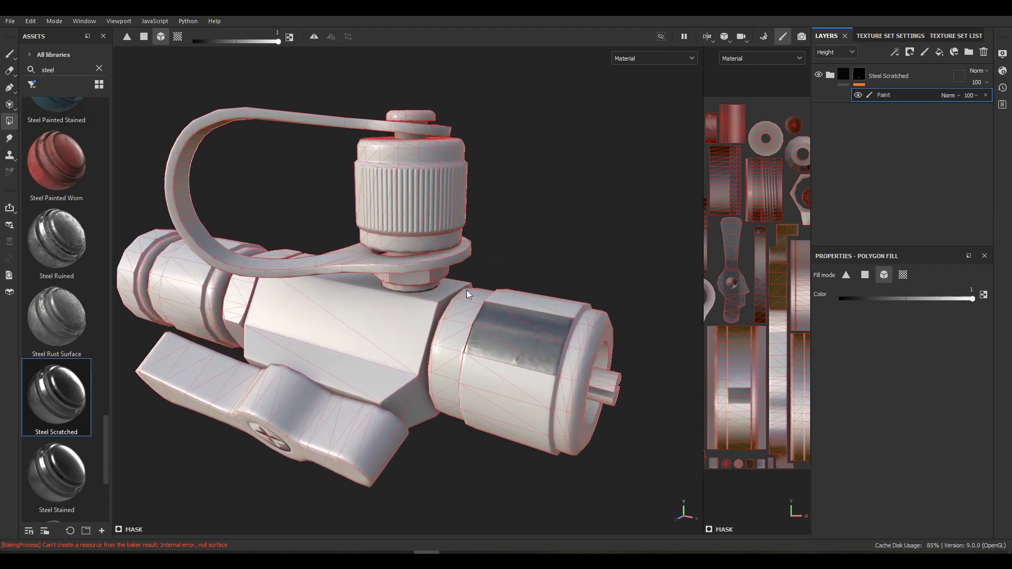
Try the UV chunk fill mode on the ribbed cap and the strap around it
left_click(177, 36)
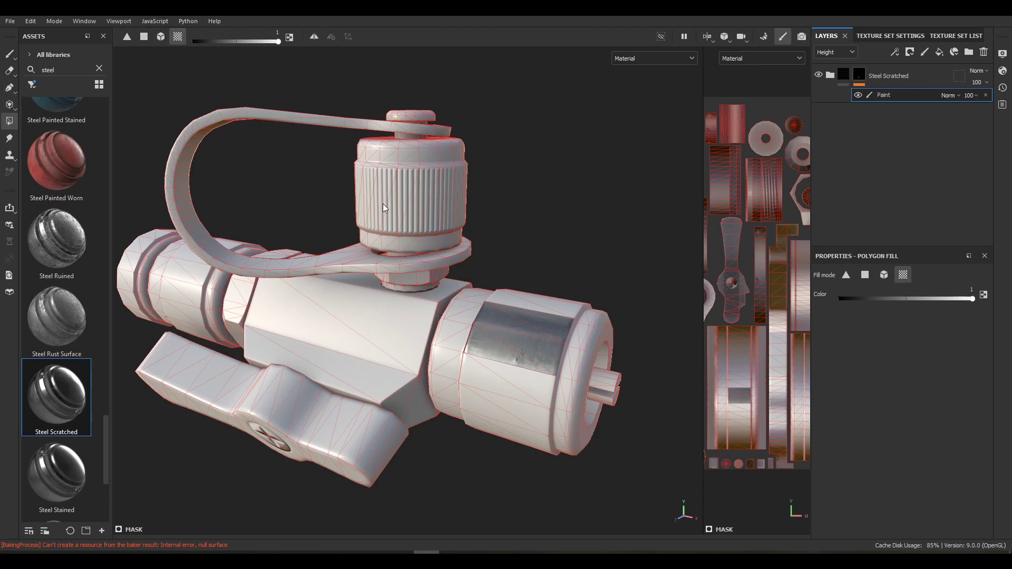
middle_click_drag(438, 216, 427, 274, "alt")
scroll(427, 271, "up", 2)
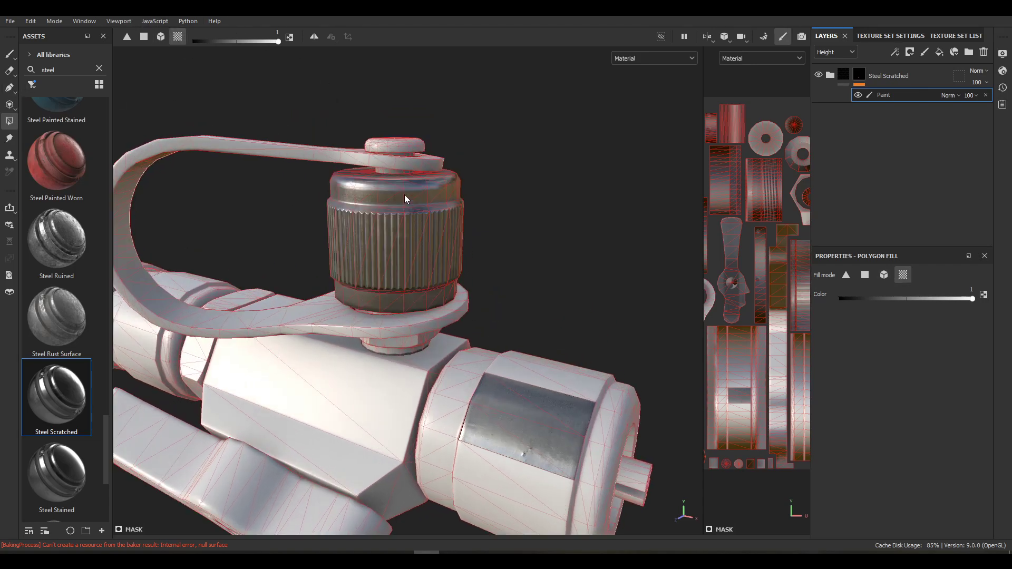
left_click(365, 154)
left_click_drag(406, 205, 419, 220, "alt")
mouse_move(503, 267)
left_mouse_down("alt")
mouse_move(632, 212)
mouse_move(641, 190)
mouse_move(540, 197)
mouse_move(185, 183)
mouse_move(501, 215)
mouse_move(580, 204)
mouse_move(540, 212)
left_mouse_up("alt")
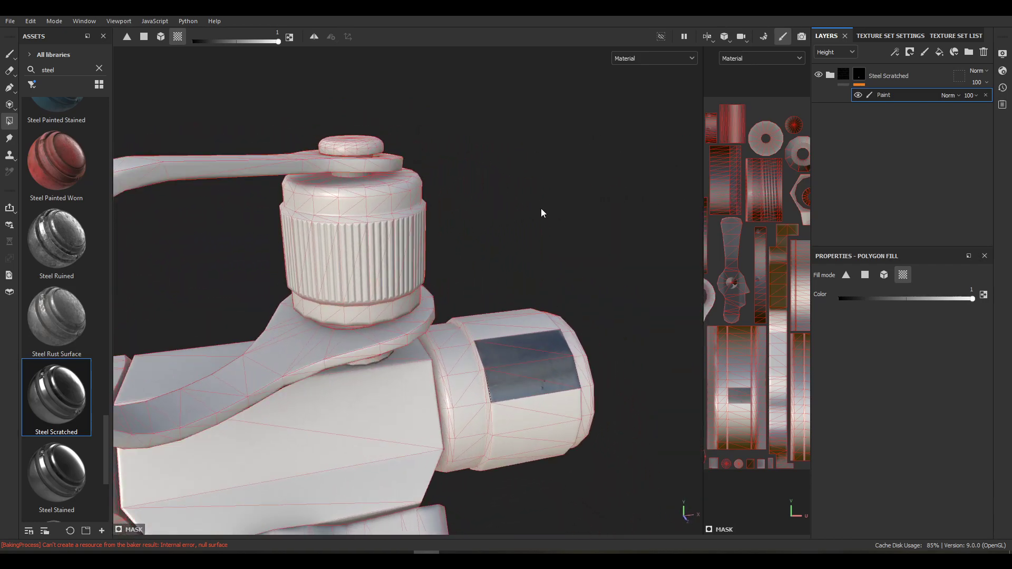
key("x")
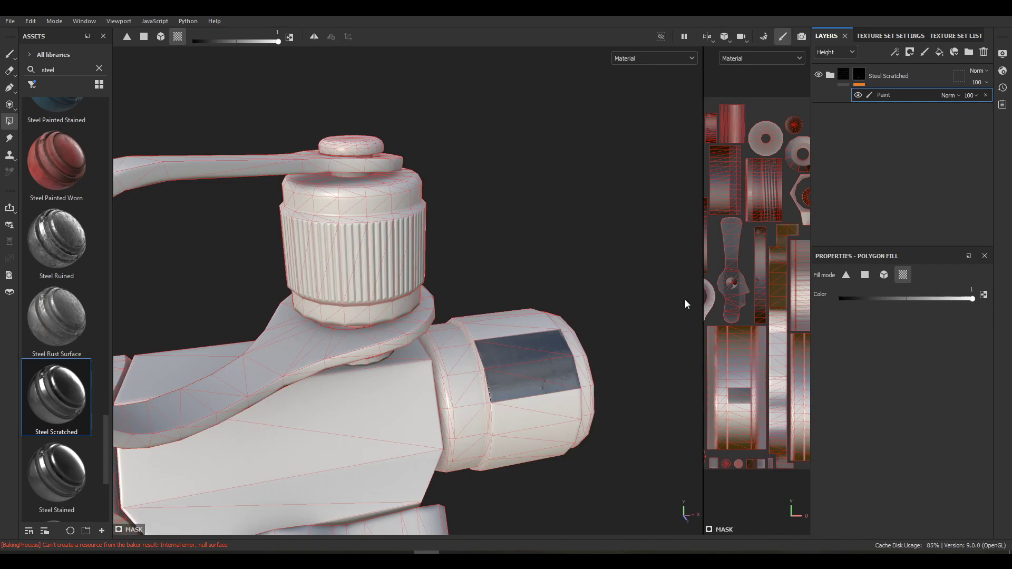
Following the reference image, mesh-fill the ribbed cap, the core pin inside the coupling and the lever handle in the Steel Scratched mask
key("f")
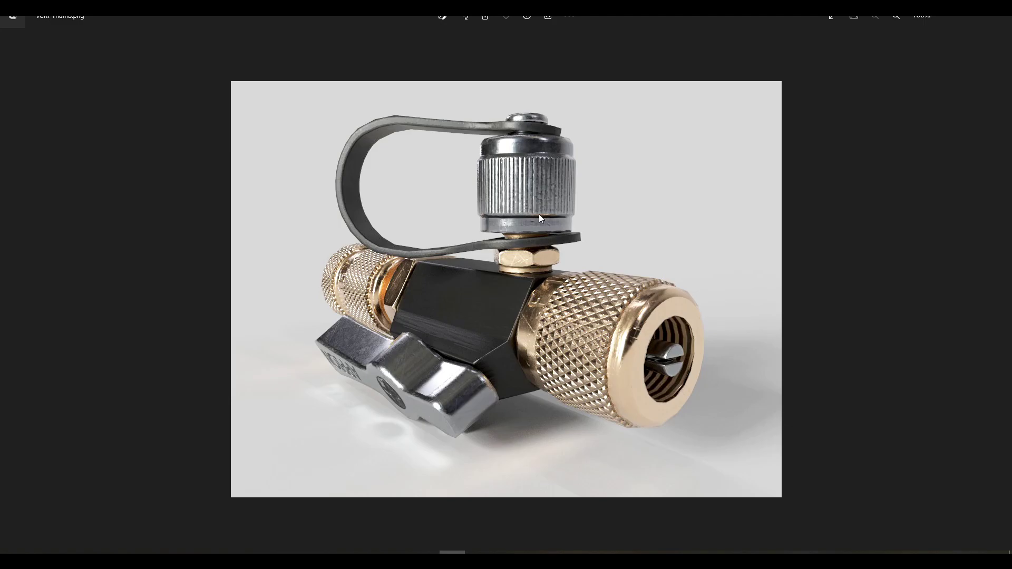
left_click(951, 20)
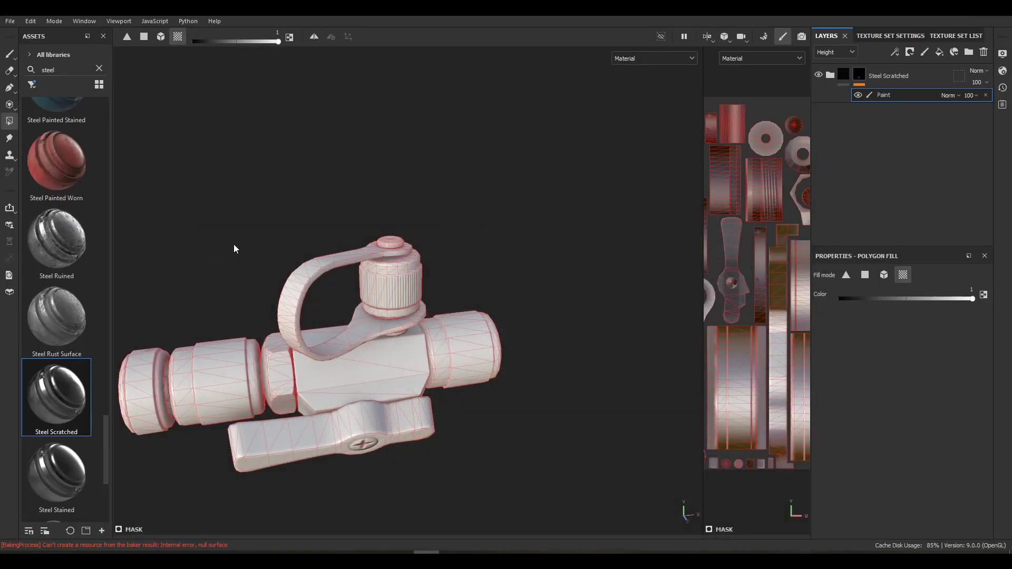
left_click_drag(234, 245, 250, 147, "alt")
left_click(161, 37)
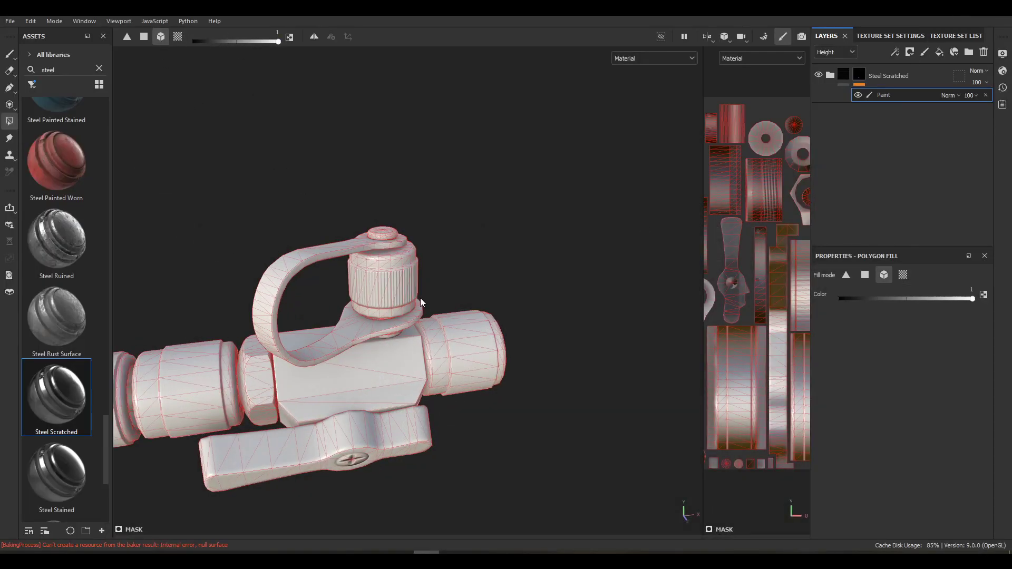
left_click_drag(421, 303, 488, 282, "alt")
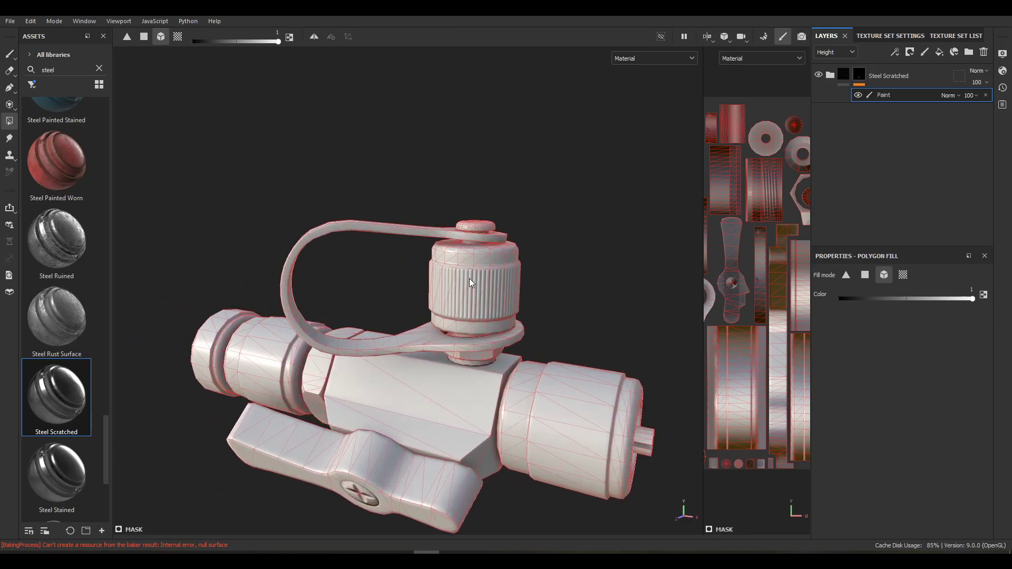
left_click(469, 278)
left_click(644, 438)
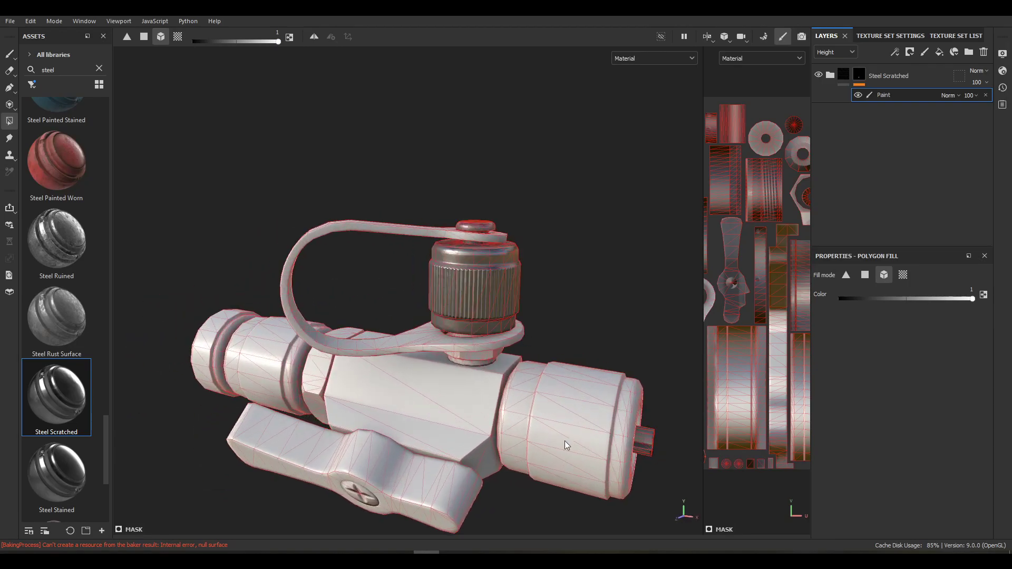
left_click_drag(640, 433, 425, 302, "alt")
left_click(438, 363)
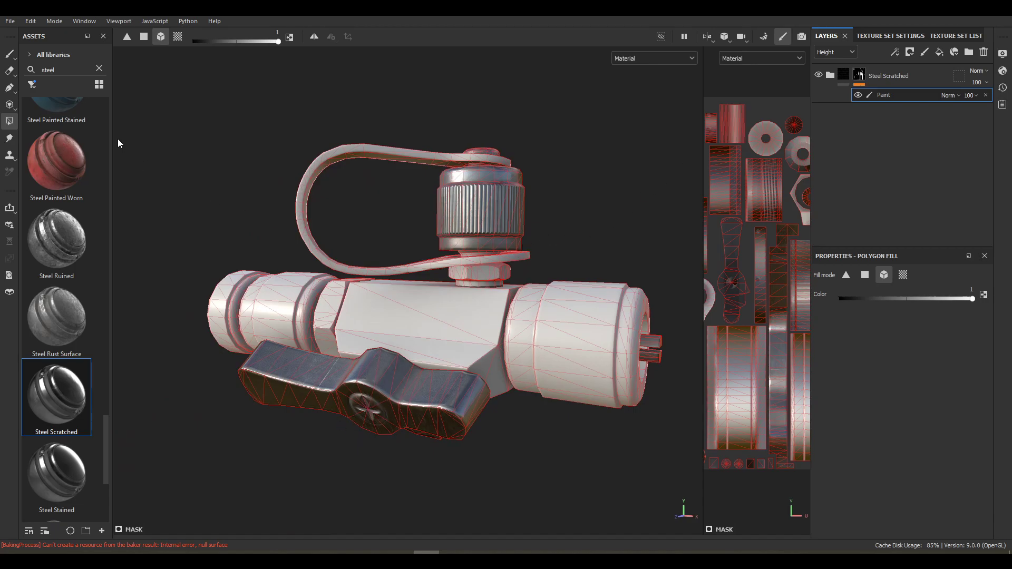
Search the assets for painted steel and add the Steel Painted Rough Damaged smart material above Steel Scratched
left_click_drag(237, 253, 345, 327, "alt")
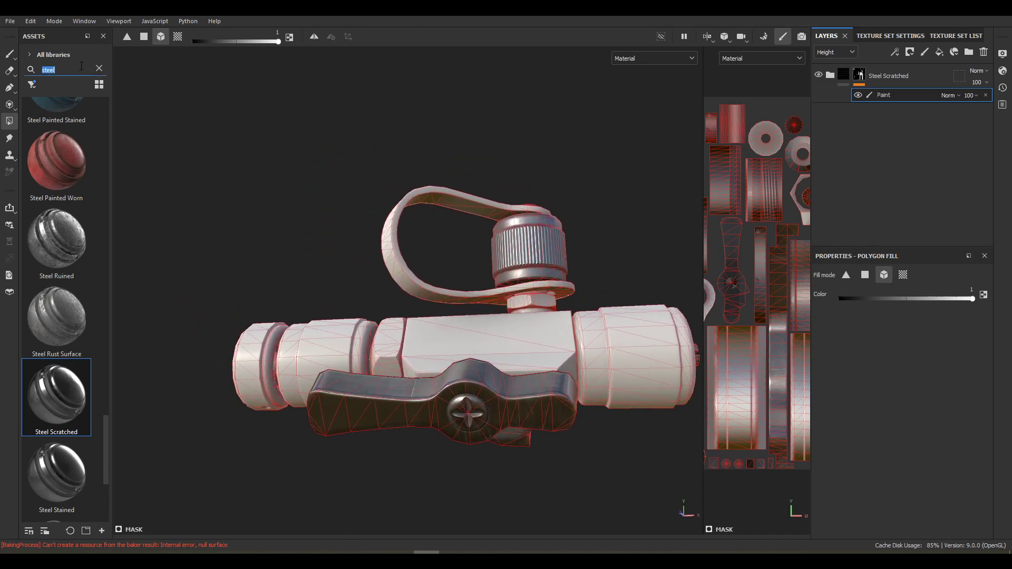
type("painted steel")
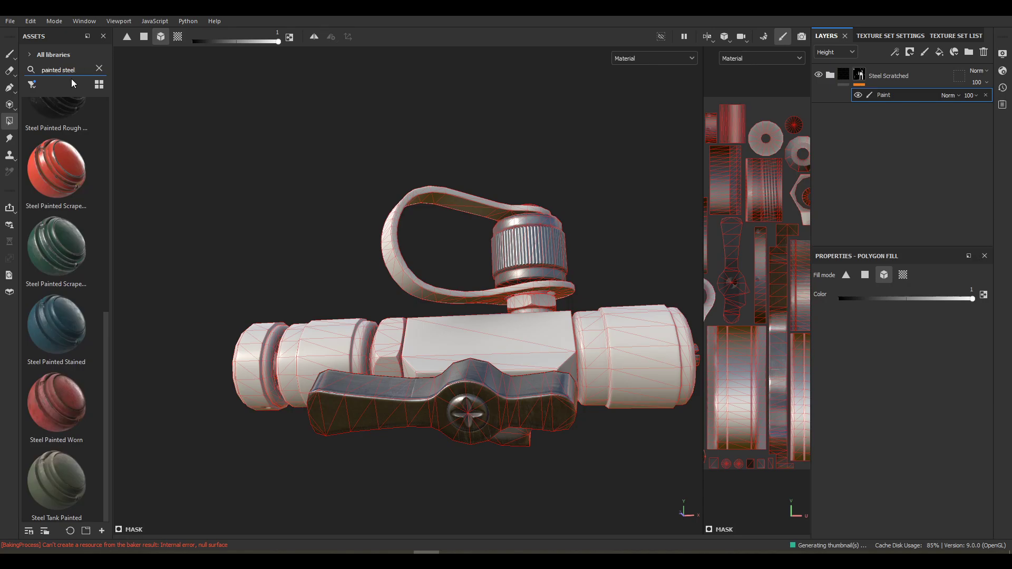
scroll(64, 290, "up", 3)
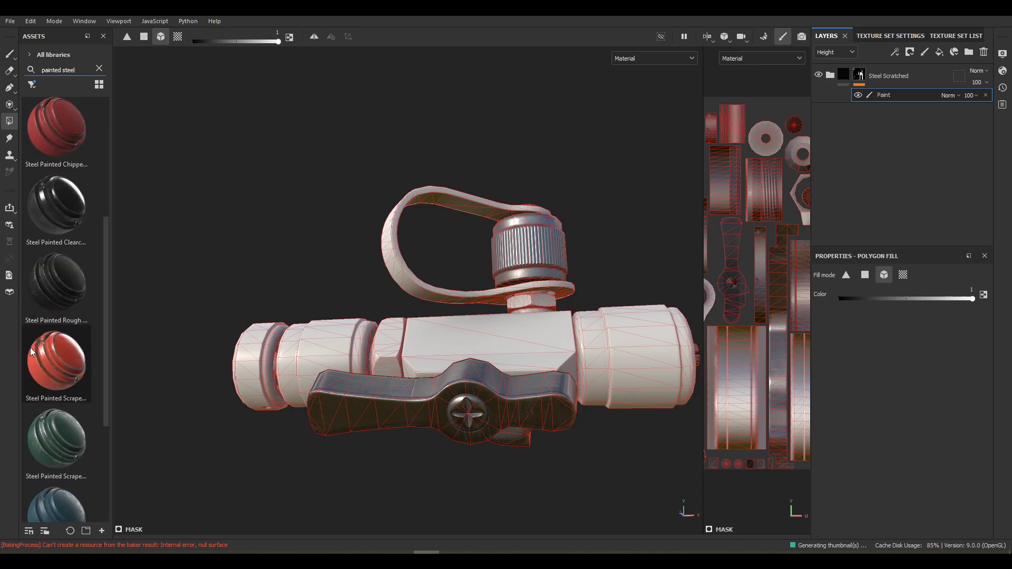
mouse_move(64, 290)
left_mouse_down()
mouse_move(920, 66)
mouse_move(912, 69)
left_mouse_up()
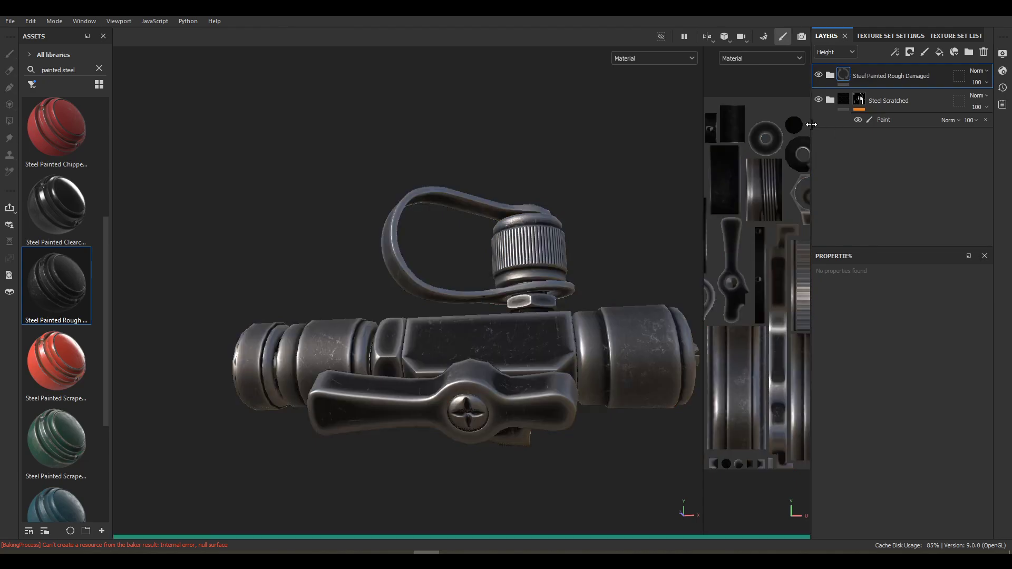
left_click_drag(552, 314, 434, 306, "alt")
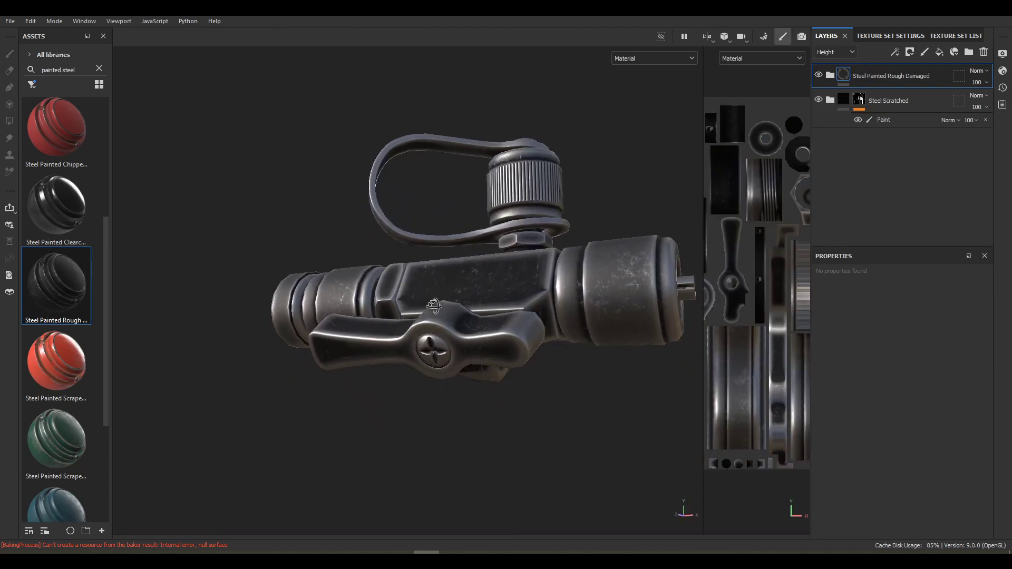
Add a black mask with a color selection effect to the Steel Painted Rough Damaged layer
right_click(847, 78)
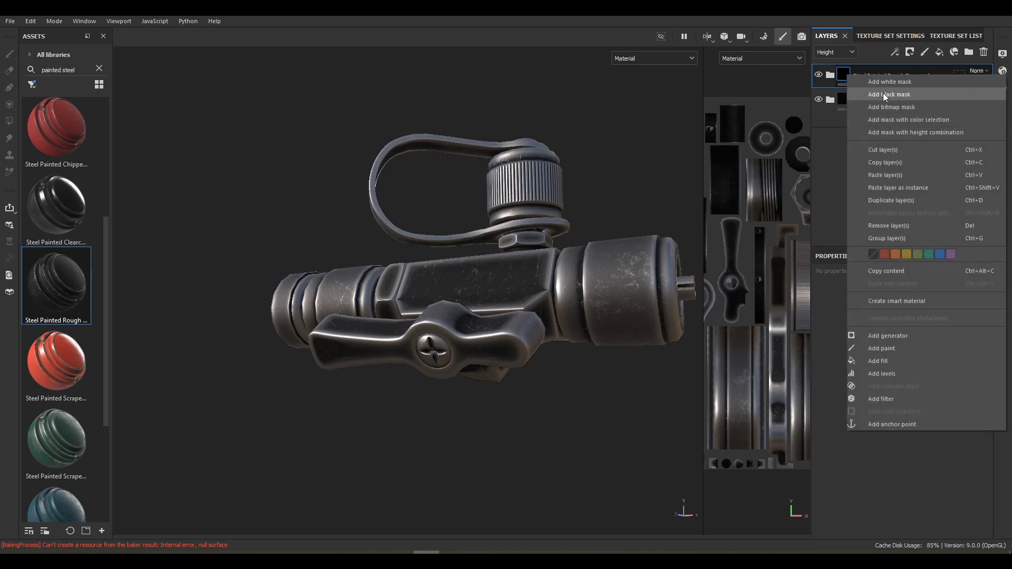
left_click(883, 92)
right_click(858, 78)
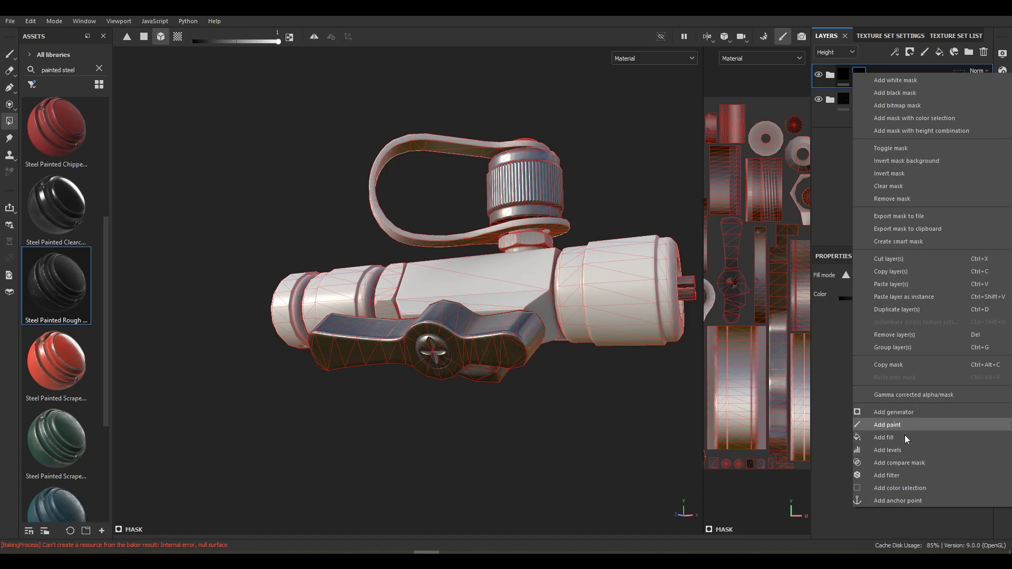
key("Escape")
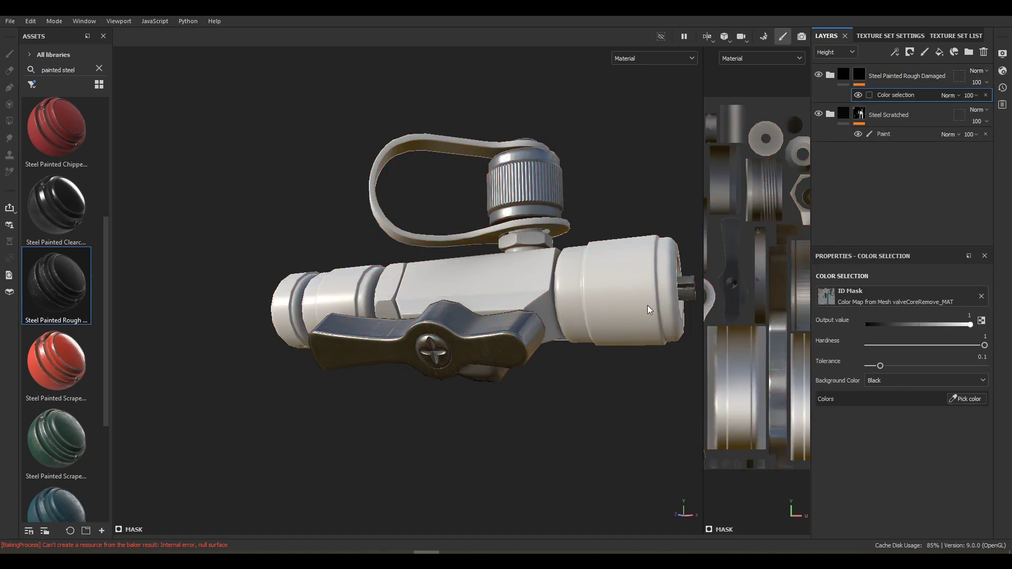
Pick the red ID color of the screw head on the lever for the mask's color selection
left_click_drag(648, 305, 488, 353, "alt")
right_click_drag(488, 353, 586, 389, "alt")
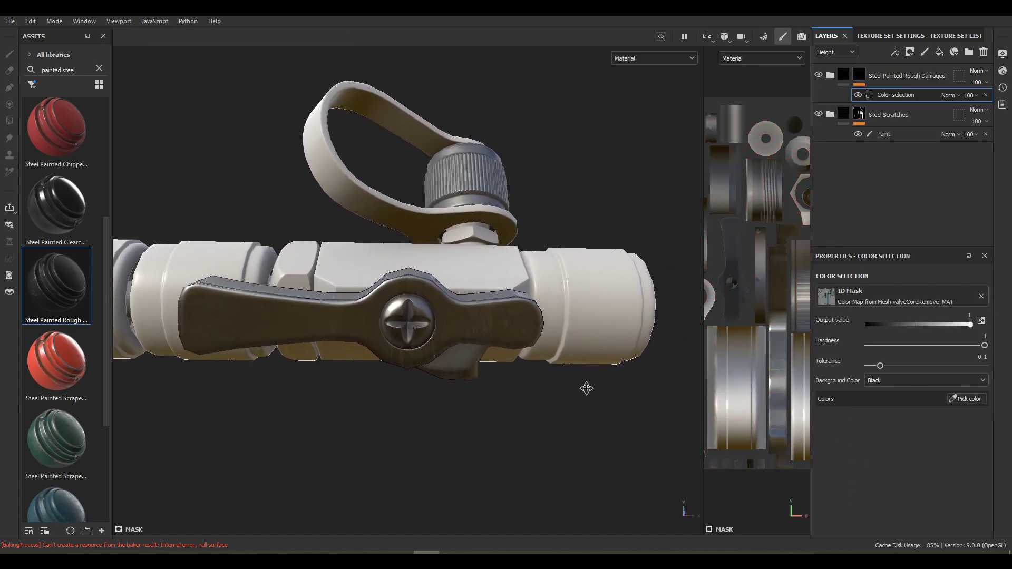
left_click(969, 399)
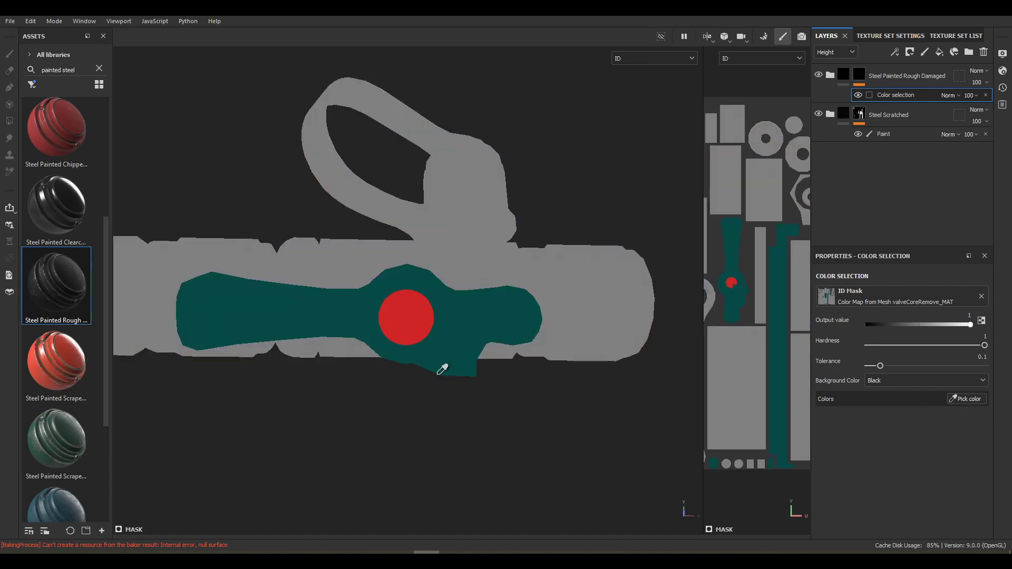
left_click(408, 310)
left_click_drag(453, 368, 372, 360, "alt")
scroll(442, 353, "up", 3)
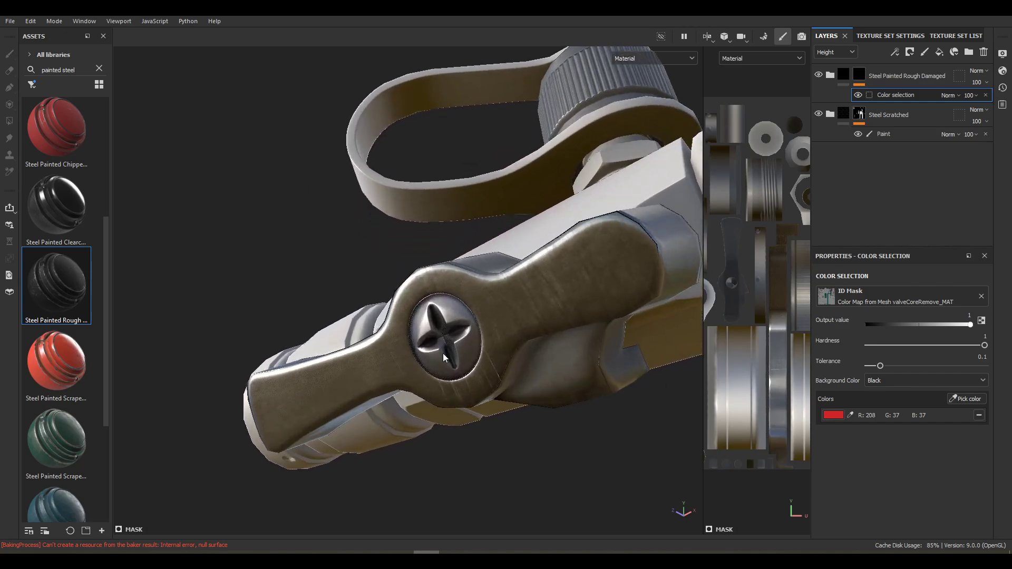
left_click_drag(442, 353, 465, 305, "alt")
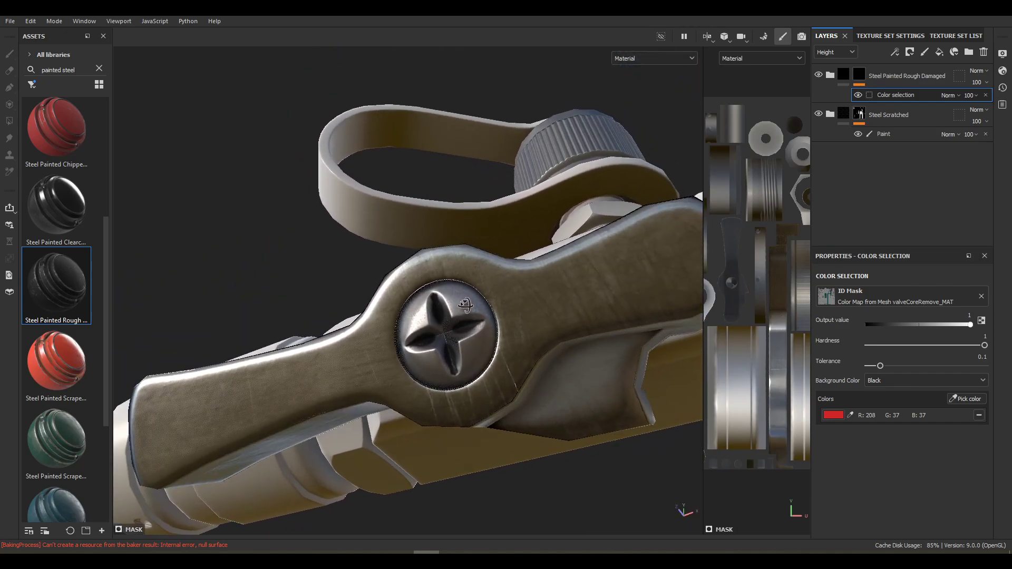
Soften the screw head's color selection edge by setting its hardness to 0.4 and tolerance to 0.07
scroll(554, 327, "up", 8)
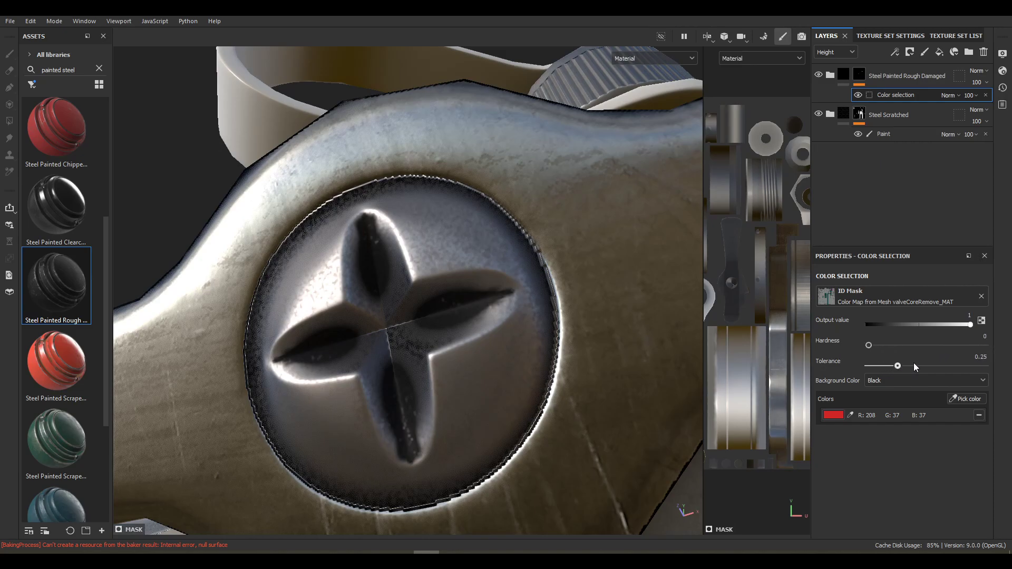
left_click_drag(914, 363, 865, 366)
mouse_move(938, 364)
left_mouse_down()
mouse_move(865, 365)
mouse_move(930, 364)
left_mouse_up()
left_click_drag(868, 345, 890, 346)
scroll(476, 322, "down", 10)
scroll(500, 314, "up", 4)
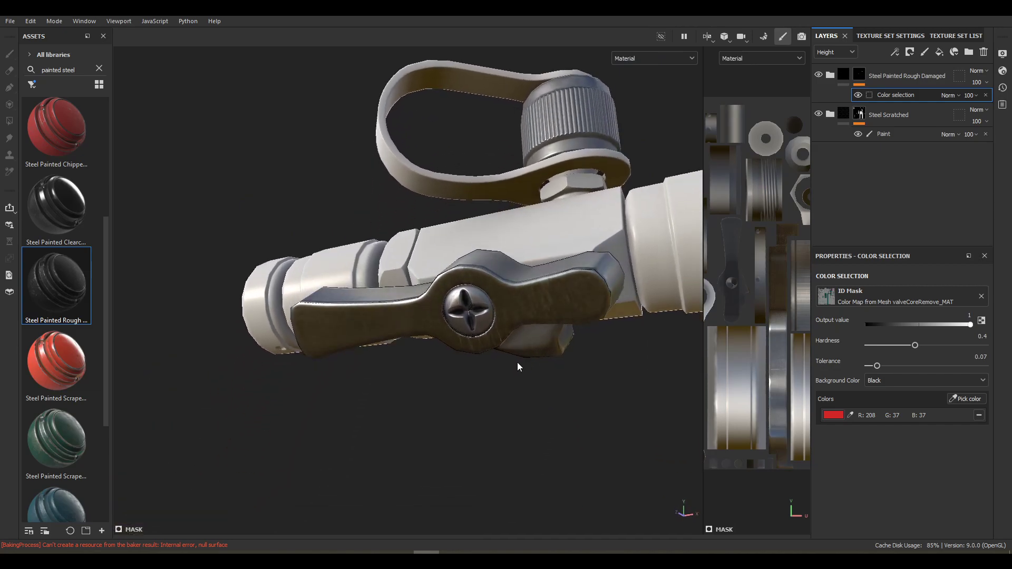
left_click_drag(517, 367, 615, 378, "alt")
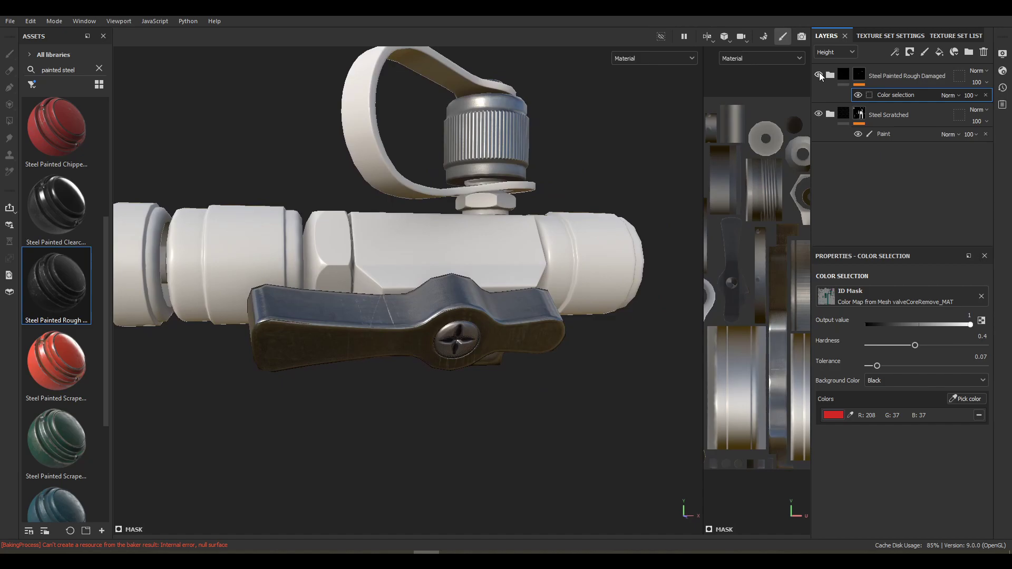
left_click_drag(533, 270, 452, 250, "alt")
key("f")
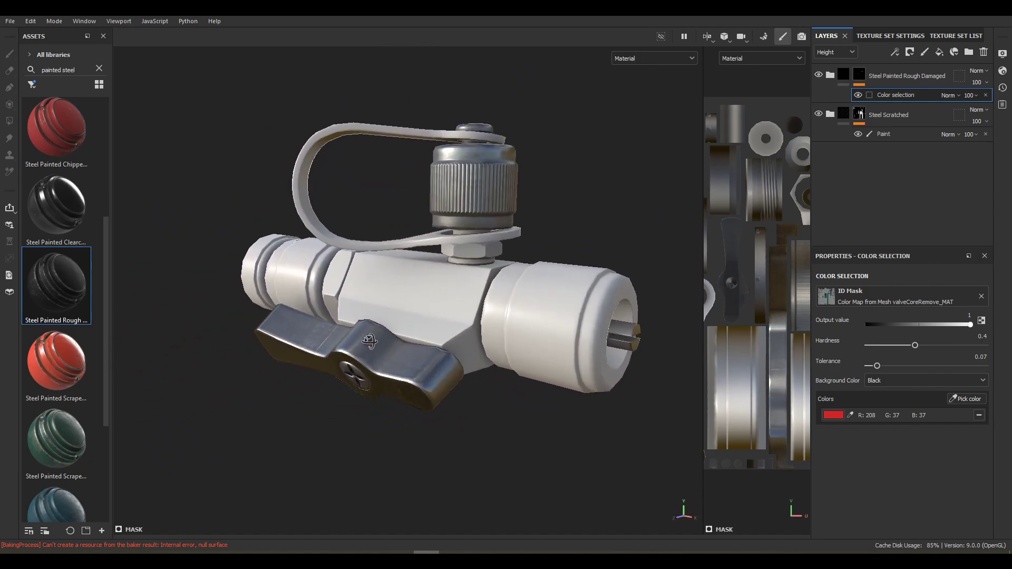
left_click_drag(703, 271, 373, 295)
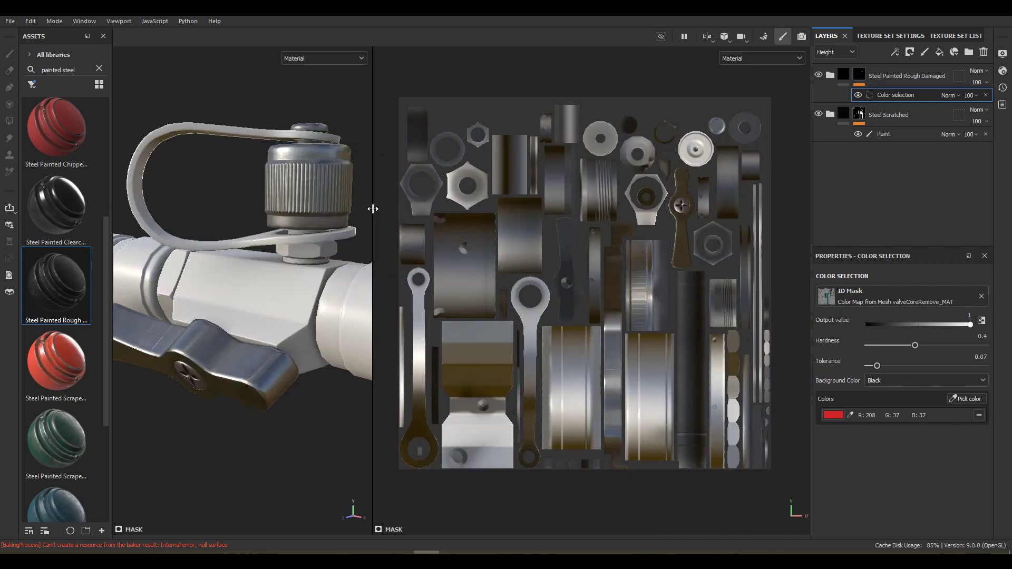
left_click_drag(375, 212, 647, 242)
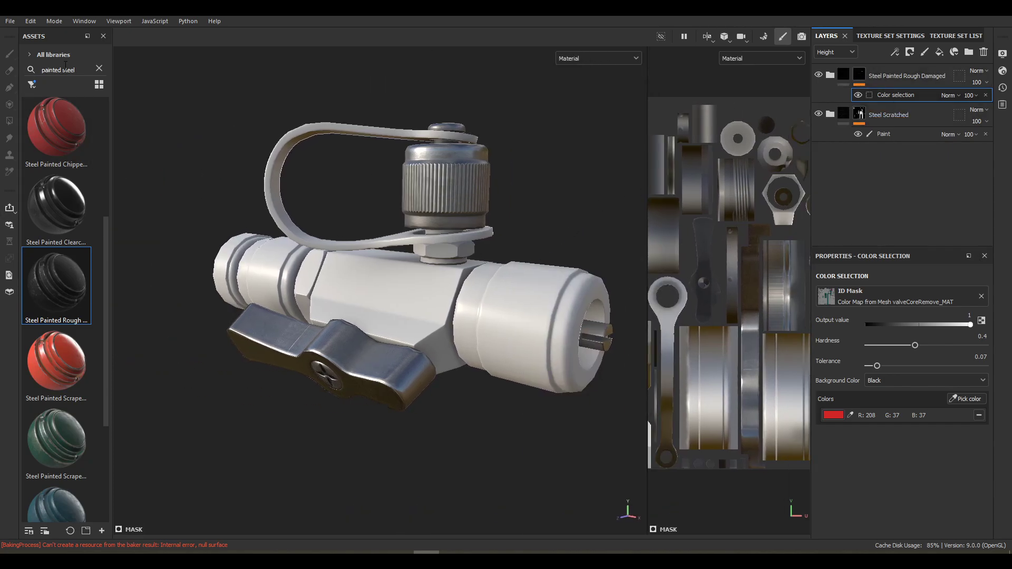
Search the assets for brass and add the Brass_Old smart material above Steel Painted Rough Damaged
left_click(98, 68)
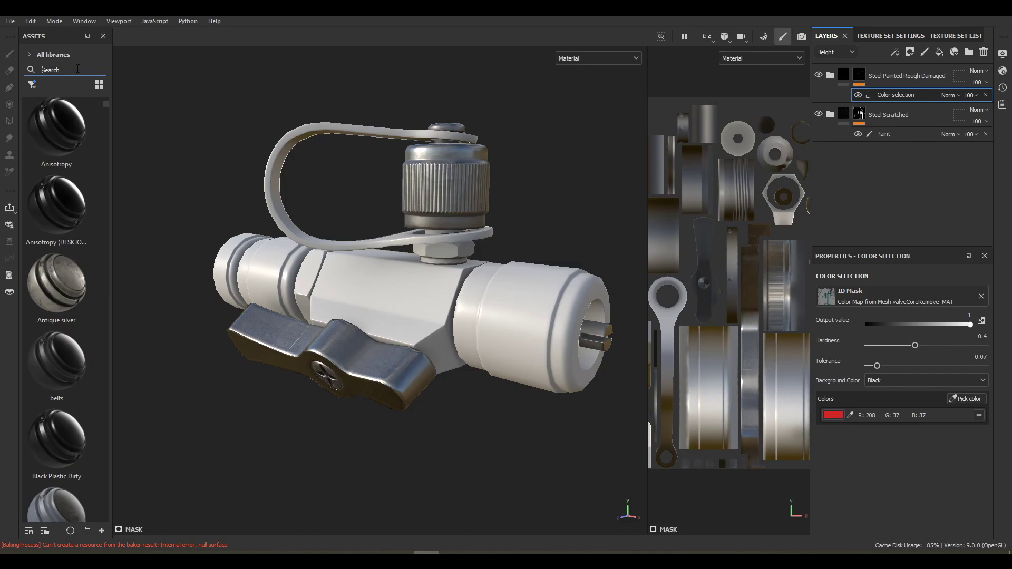
type("brass")
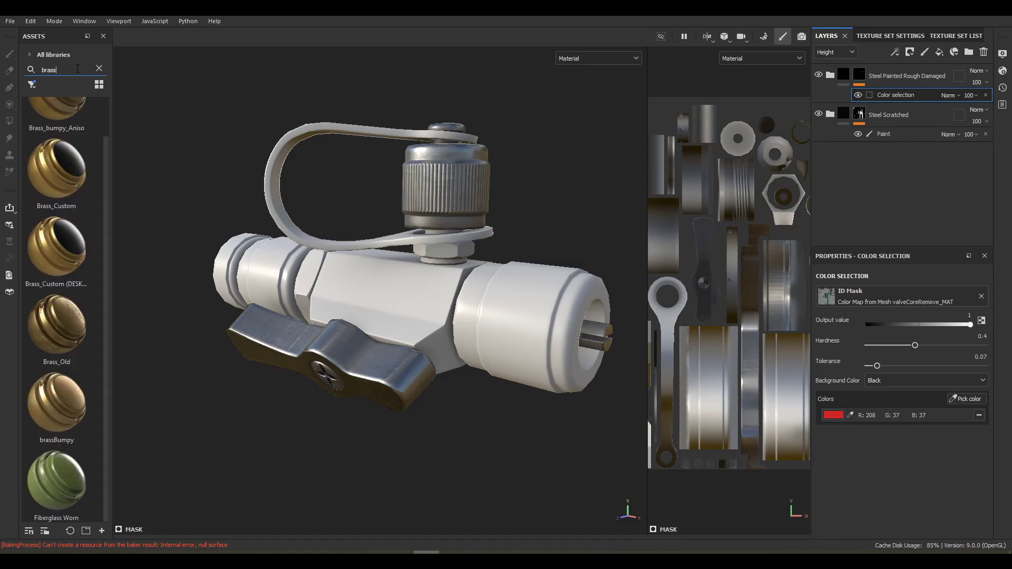
left_click_drag(62, 329, 916, 65)
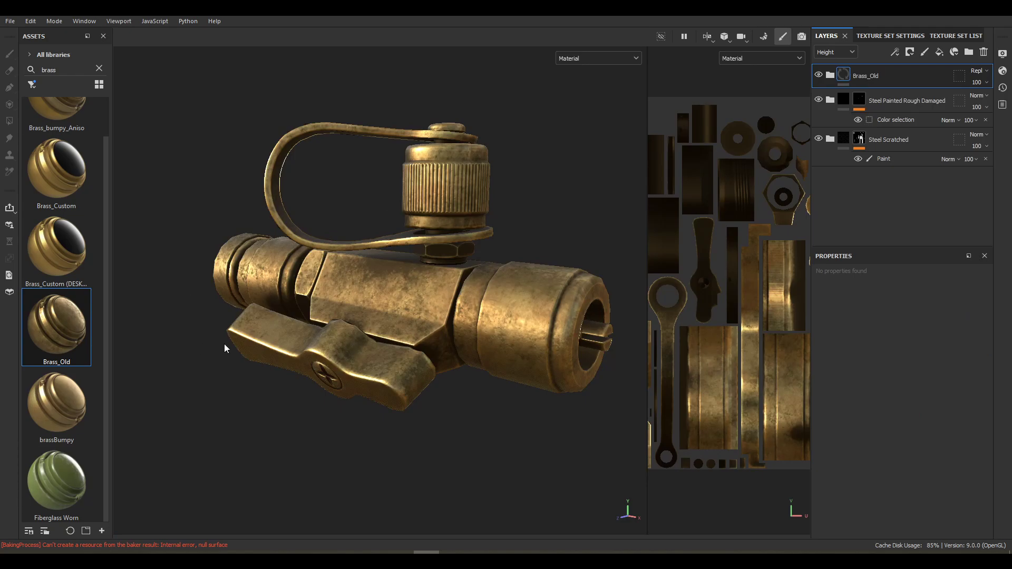
Add a black mask with a paint effect to the Brass_Old layer
right_click(850, 75)
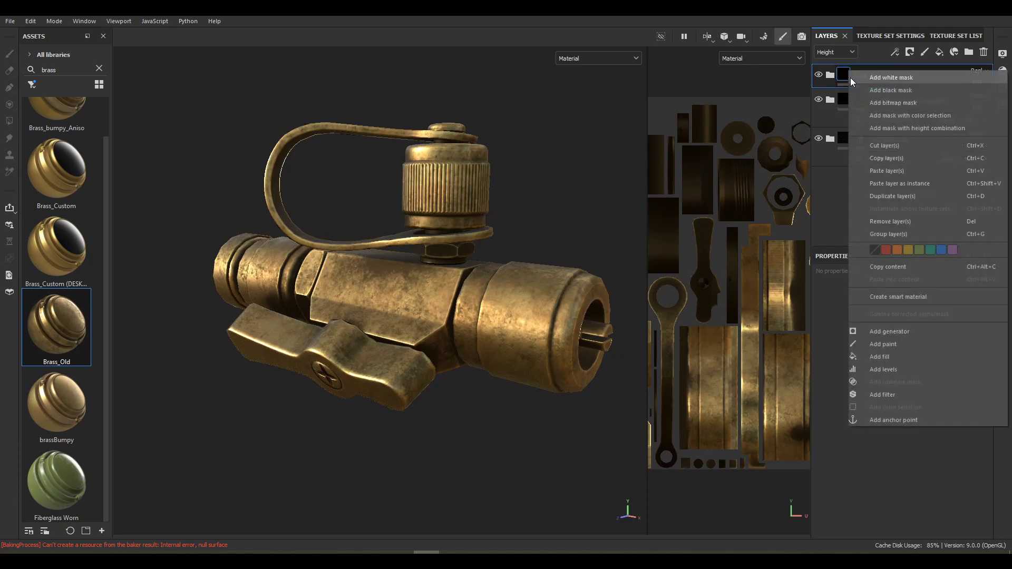
left_click(881, 88)
right_click(855, 74)
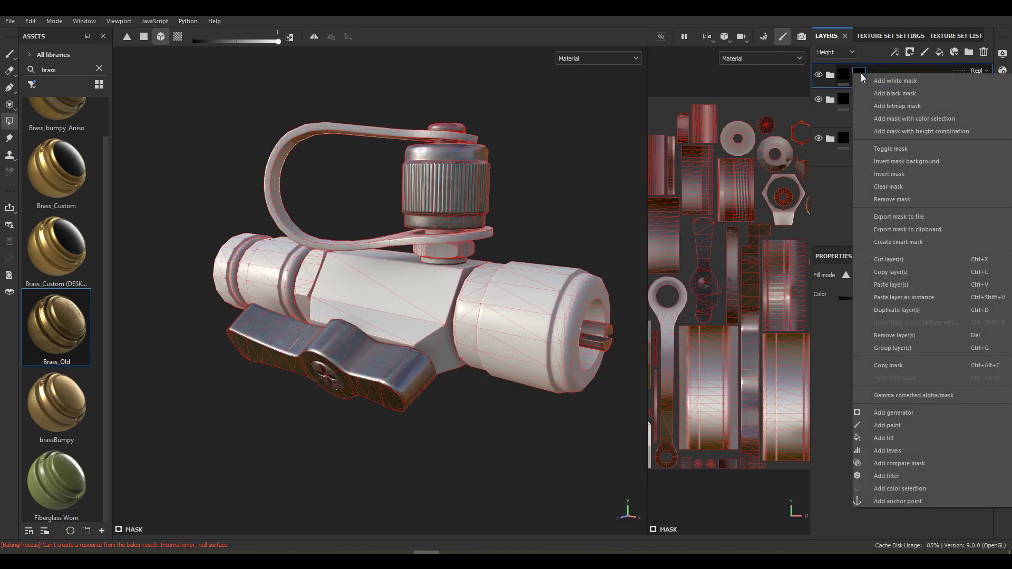
left_click(903, 426)
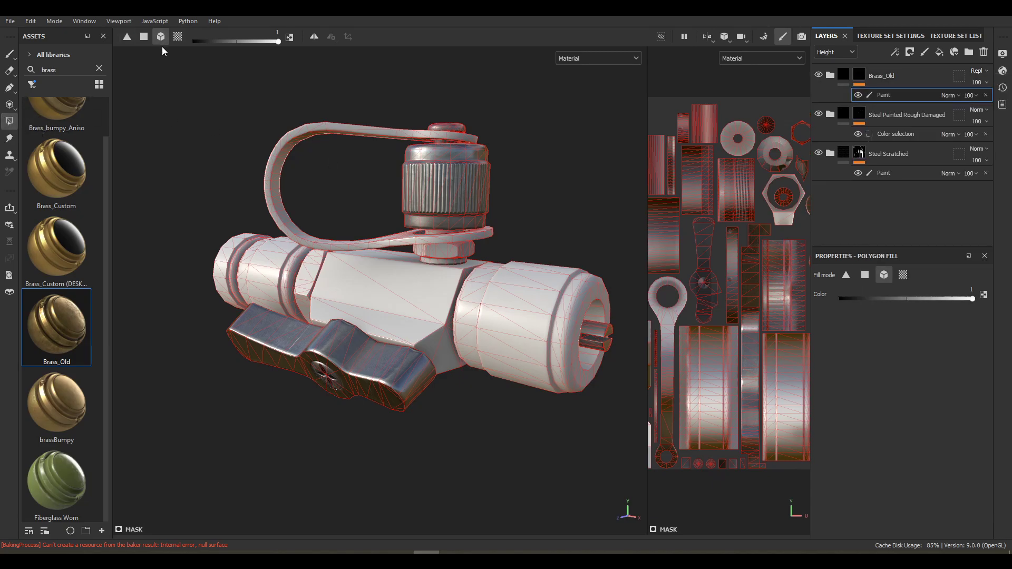
Mesh-fill the slotted-pin coupling, side hex nut, grooved coupling and end cap in the Brass_Old mask, and move the layer below Steel Scratched
key("f")
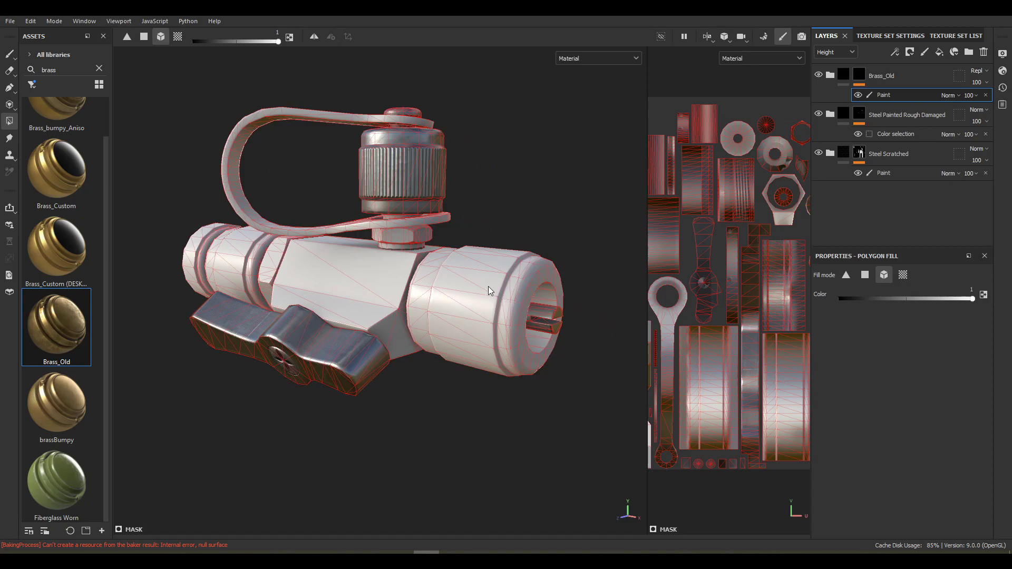
left_click(489, 291)
left_click_drag(490, 293, 474, 317, "alt")
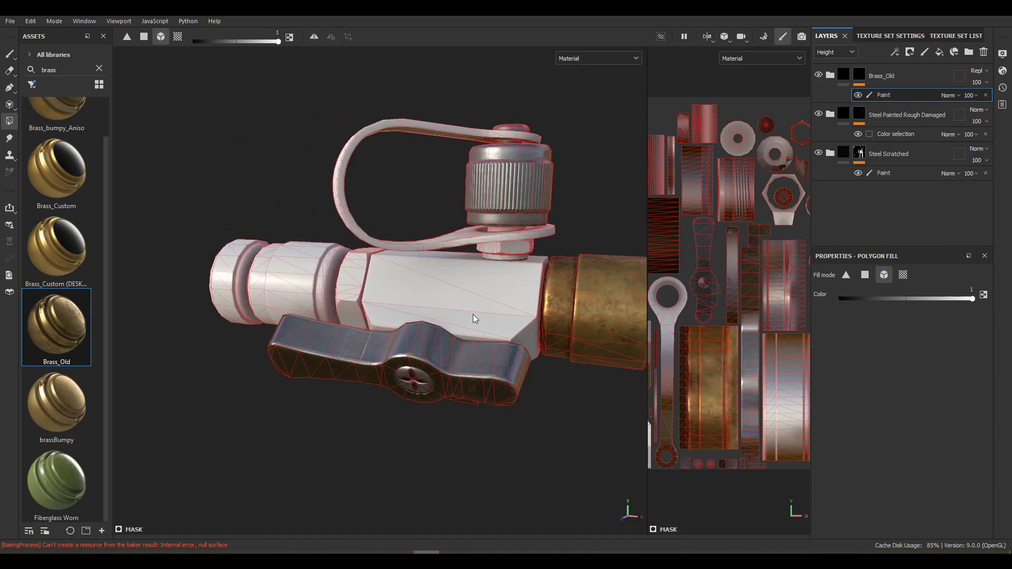
left_click(348, 288)
left_click(297, 281)
left_click(217, 280)
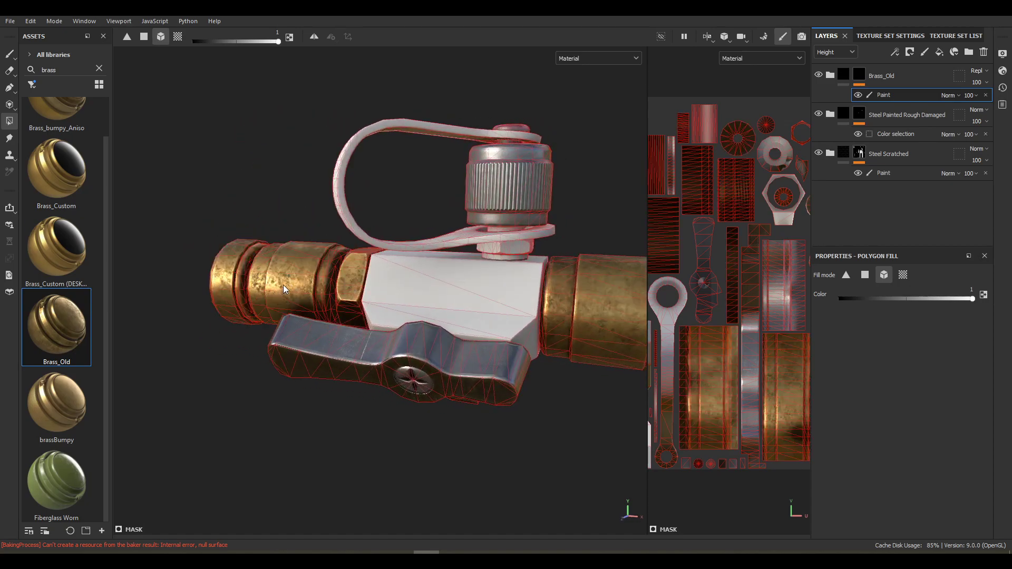
left_click_drag(284, 289, 470, 302, "alt")
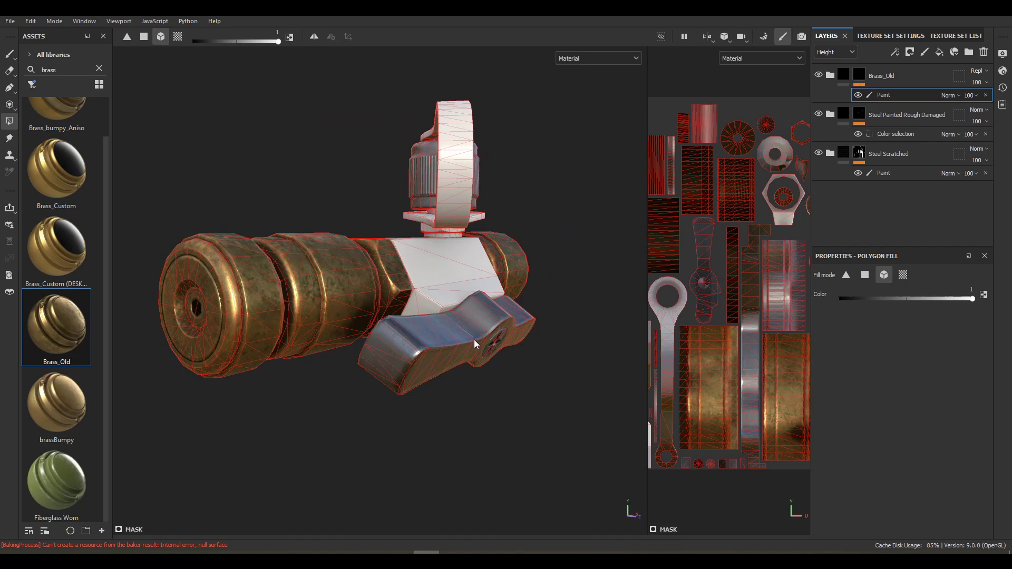
left_click_drag(473, 339, 337, 276, "alt")
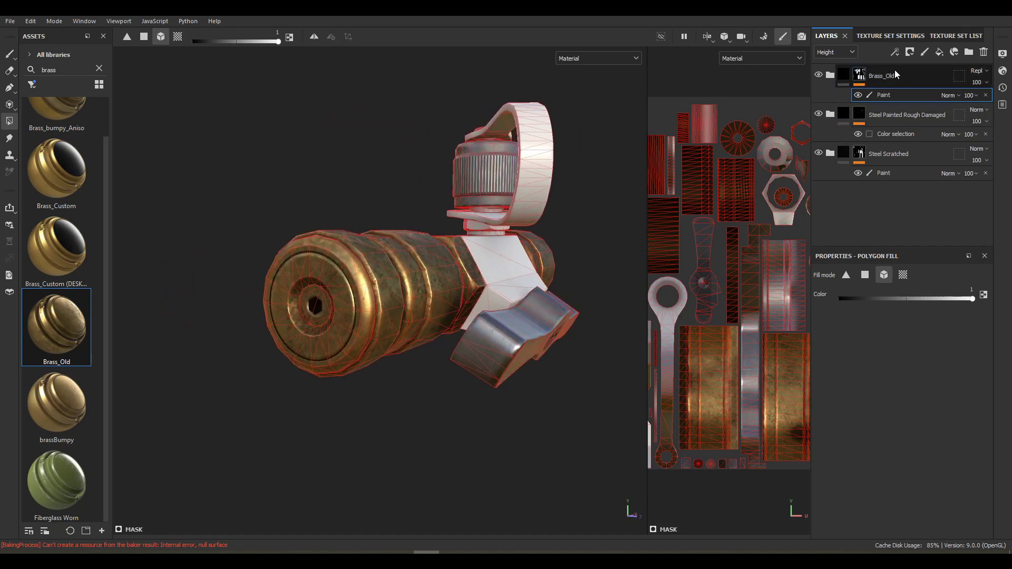
left_click_drag(894, 73, 900, 184)
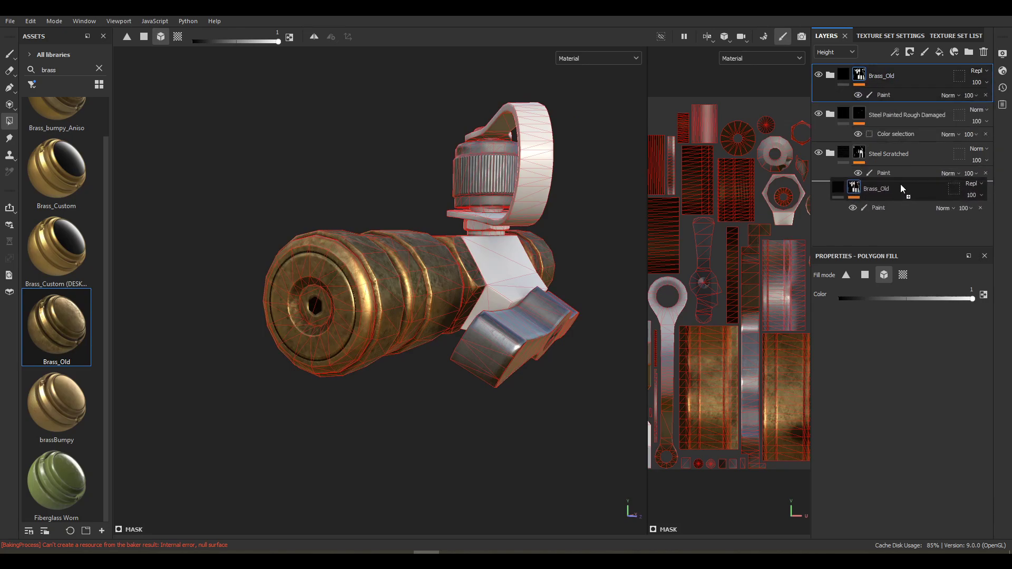
Add a color selection effect above the paint effect in the Steel Scratched mask
left_click(890, 133)
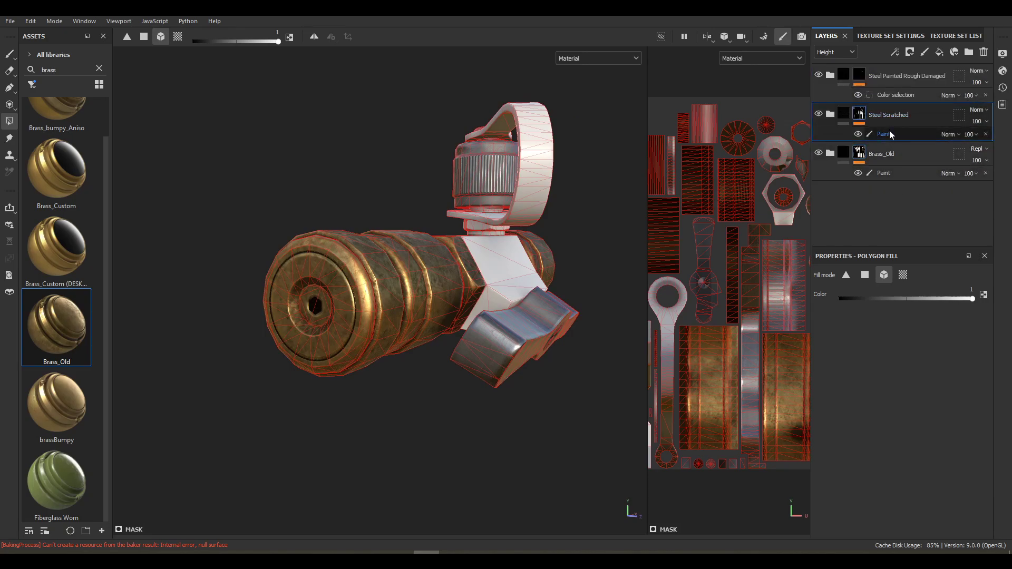
left_click(890, 132)
right_click(893, 133)
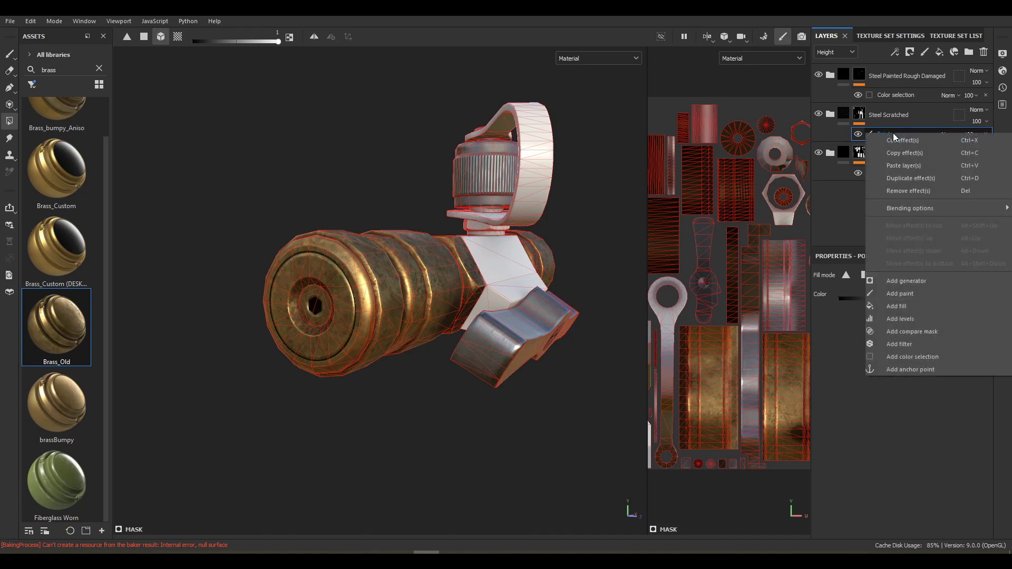
left_click(922, 356)
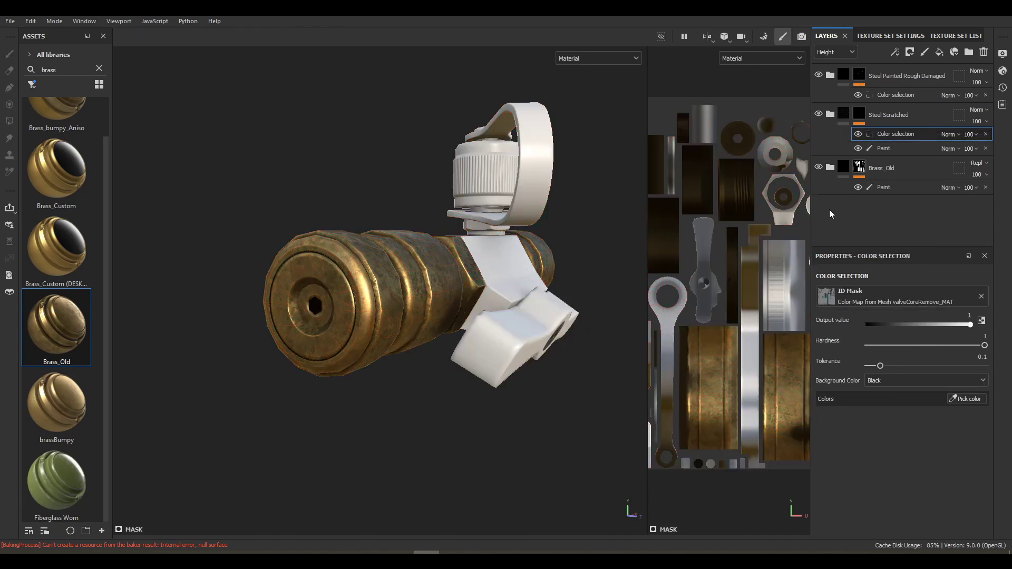
Pick the purple ID color of the valve's round end face for the Steel Scratched color selection
left_click(972, 400)
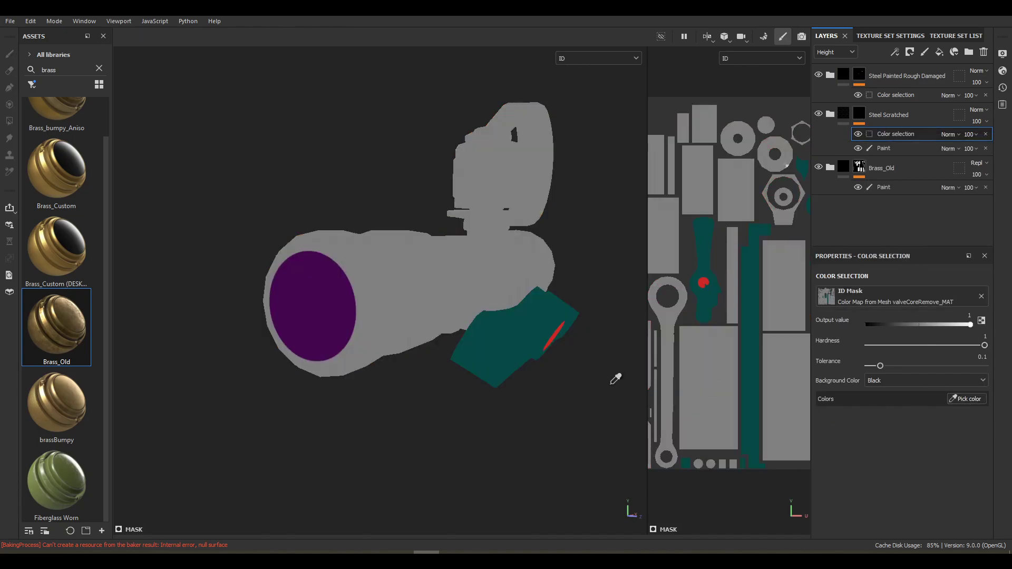
left_click(343, 291)
left_click_drag(344, 292, 627, 343, "alt")
scroll(559, 325, "up", 5)
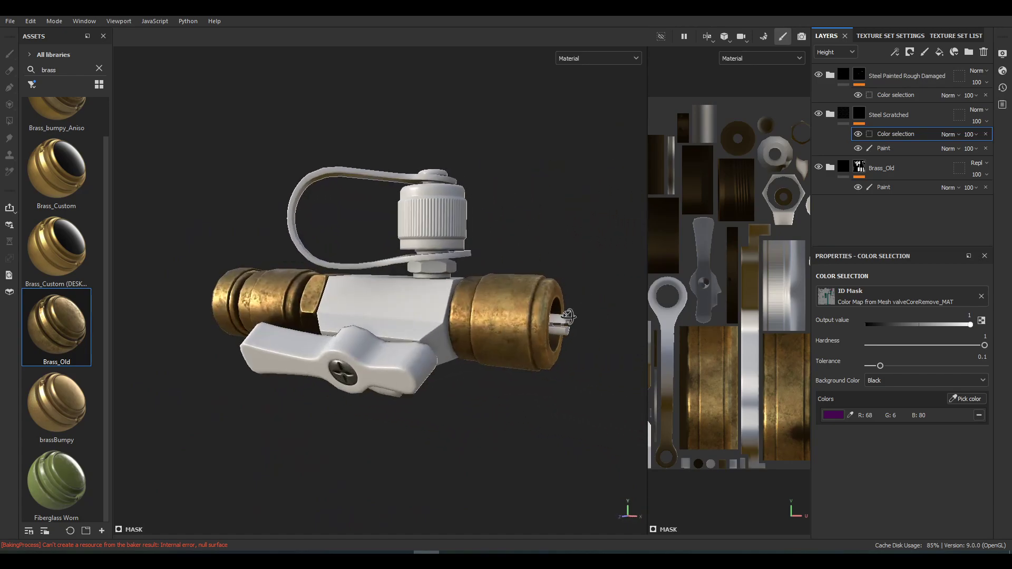
left_click_drag(558, 324, 502, 315, "alt")
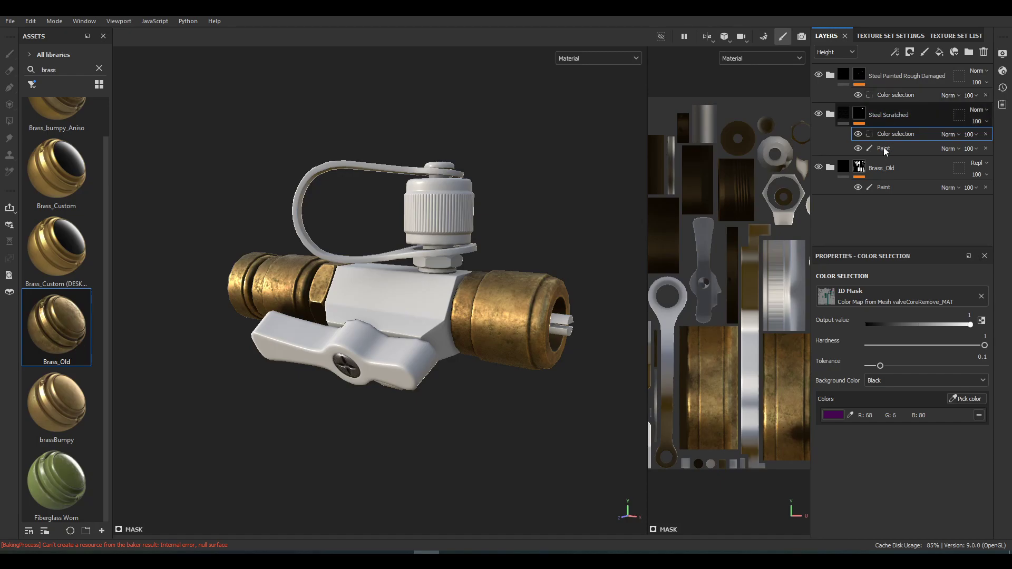
Mesh-fill the small hex nut under the ribbed cap in the Brass_Old mask and switch to the Paint tool
left_click(890, 187)
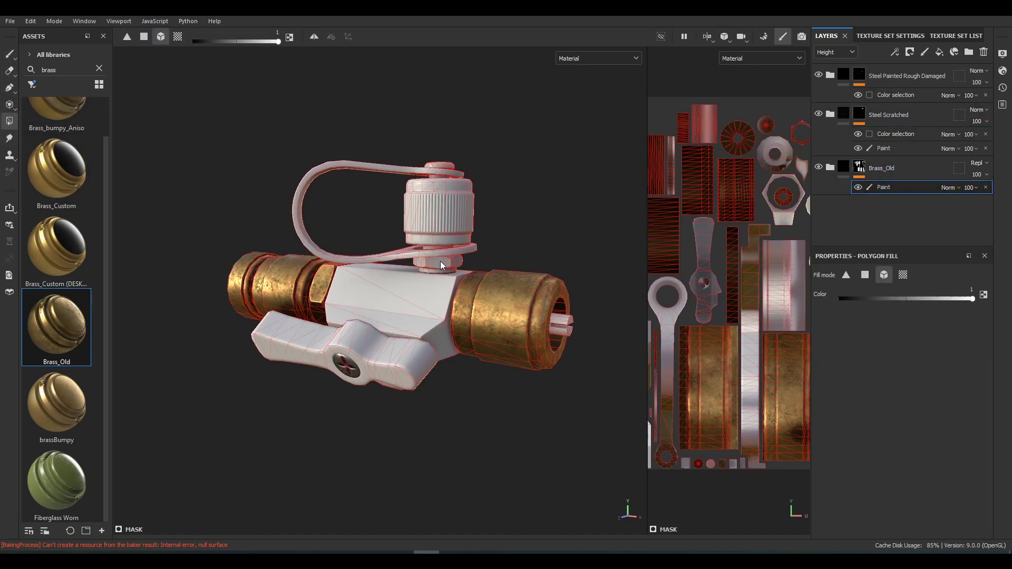
left_click_drag(574, 251, 606, 237, "alt")
scroll(636, 224, "up", 3)
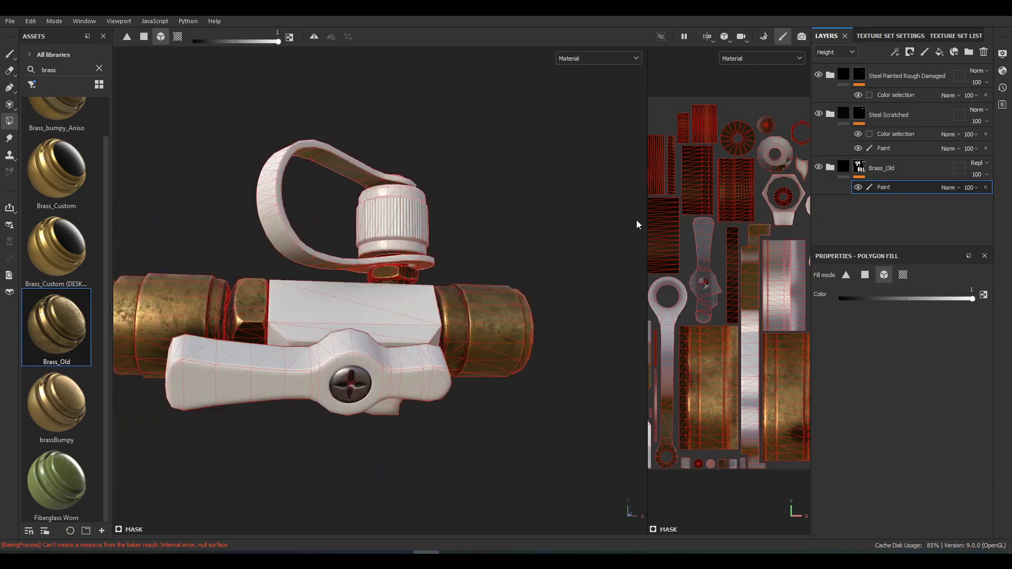
left_click(9, 53)
mouse_move(463, 295)
left_mouse_down("alt")
mouse_move(502, 293)
mouse_move(453, 293)
mouse_move(444, 275)
mouse_move(468, 293)
mouse_move(509, 278)
left_mouse_up("alt")
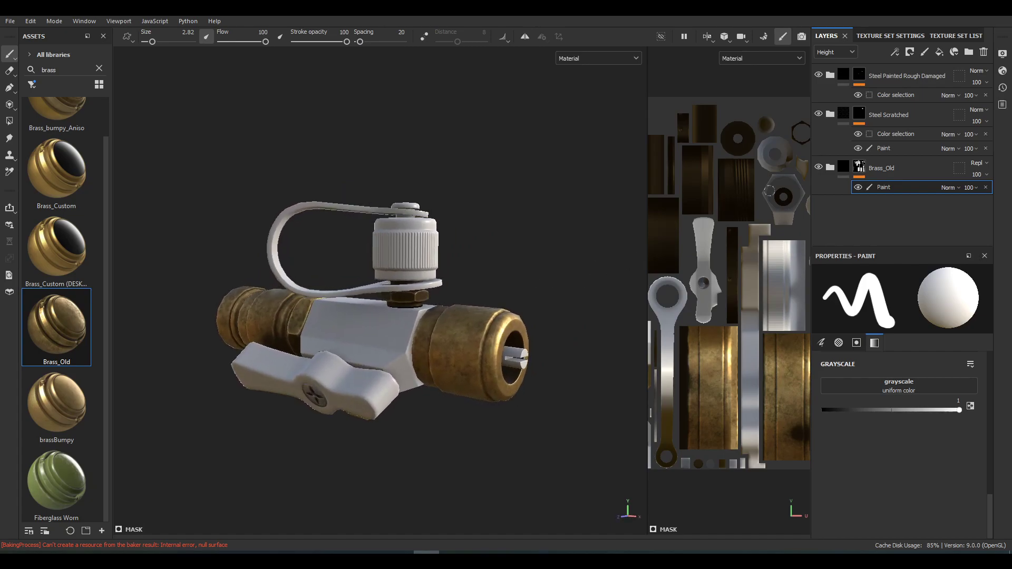
Isolate the Steel Scratched mask in the viewport and examine the masked areas around the end face
left_click(890, 117)
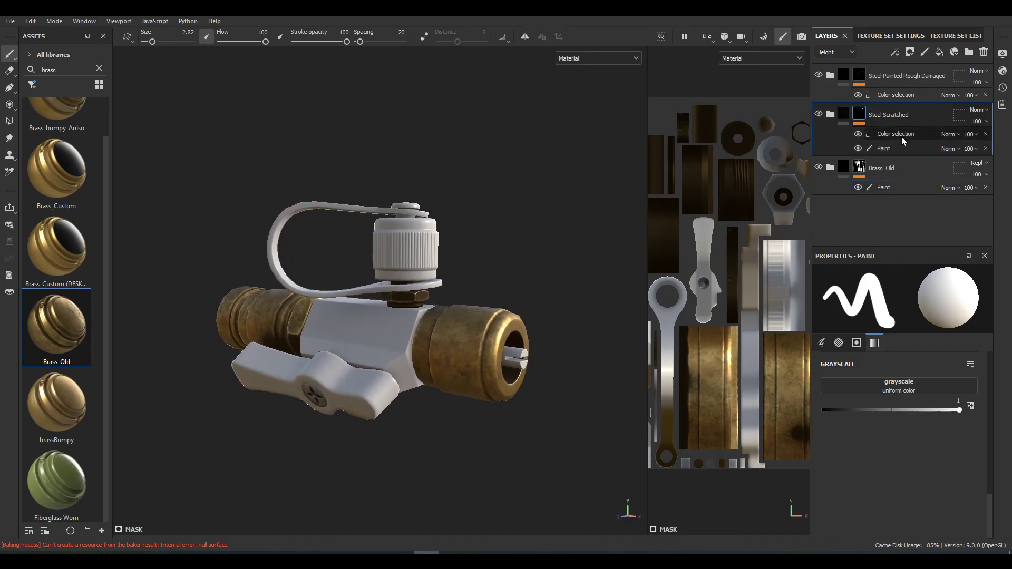
left_click(859, 113, "alt")
scroll(307, 270, "up", 3)
scroll(305, 296, "down", 3)
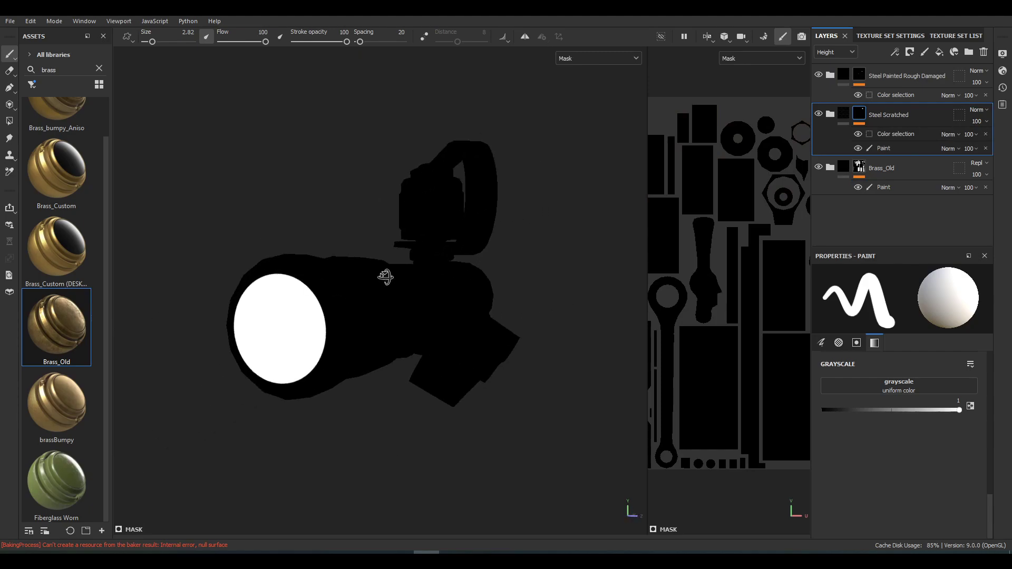
left_click_drag(384, 275, 433, 274, "alt")
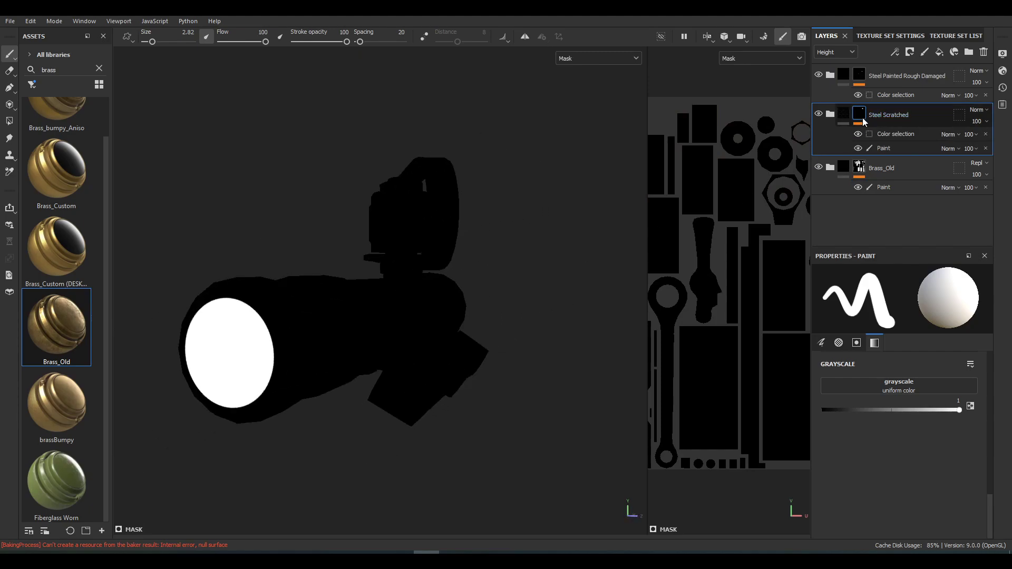
Compare the Steel Scratched mask with its color selection hidden and shown, and set that effect's blending mode to Linear dodge (Add)
left_click(858, 134)
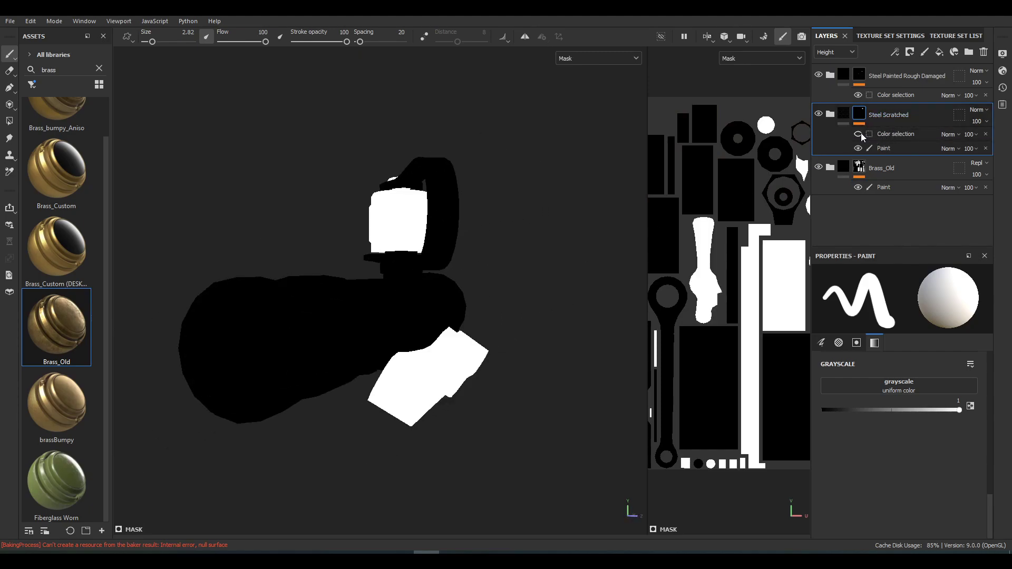
left_click(857, 134)
left_click(859, 134)
left_click(859, 134)
left_click(951, 134)
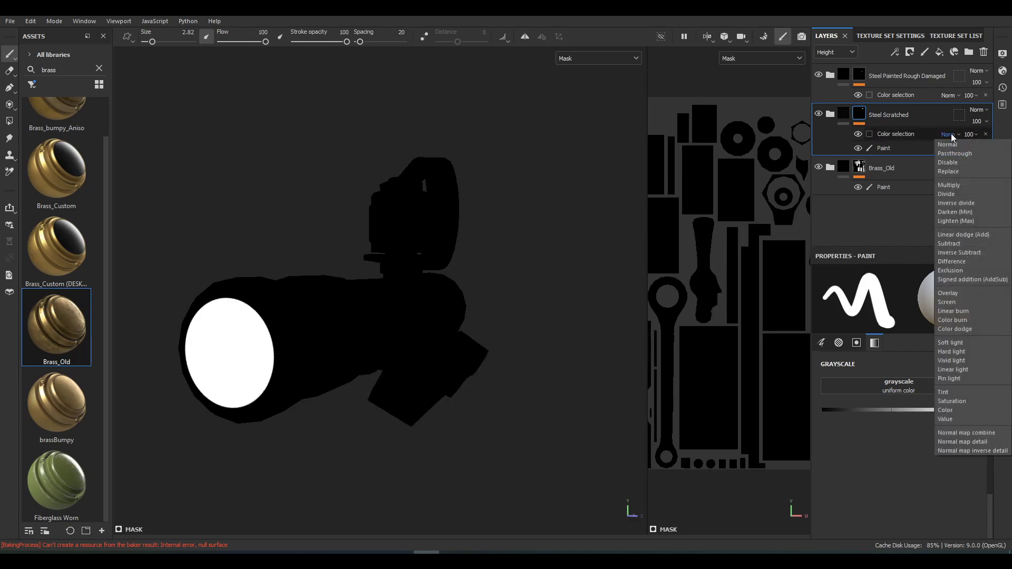
left_click(959, 234)
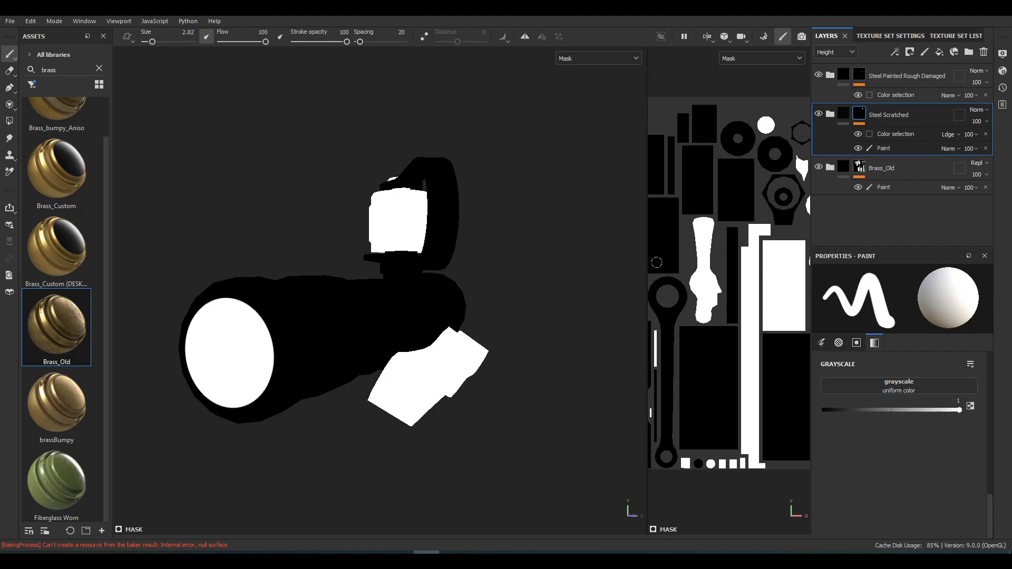
left_click_drag(649, 259, 436, 253)
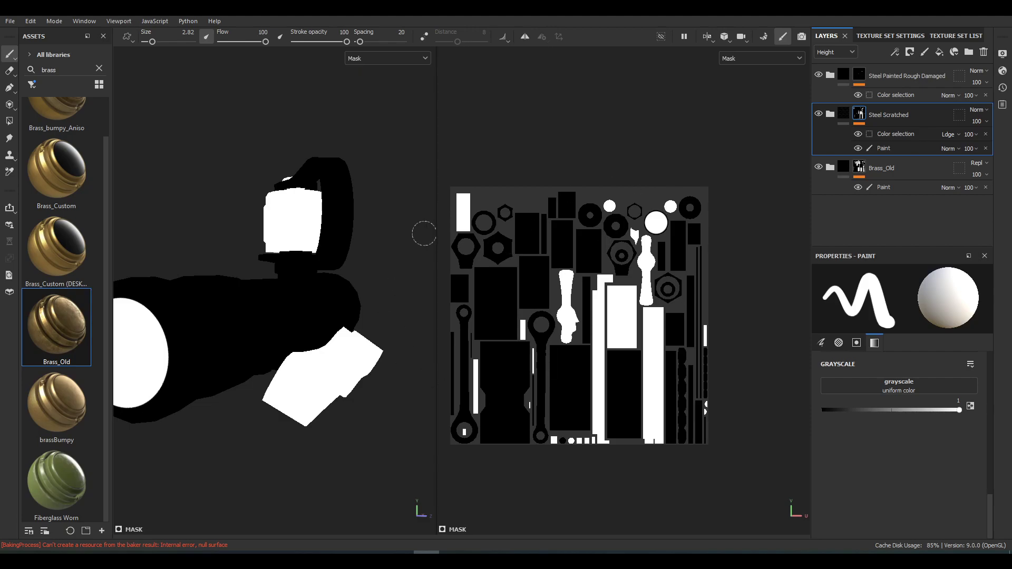
left_click_drag(437, 217, 581, 219)
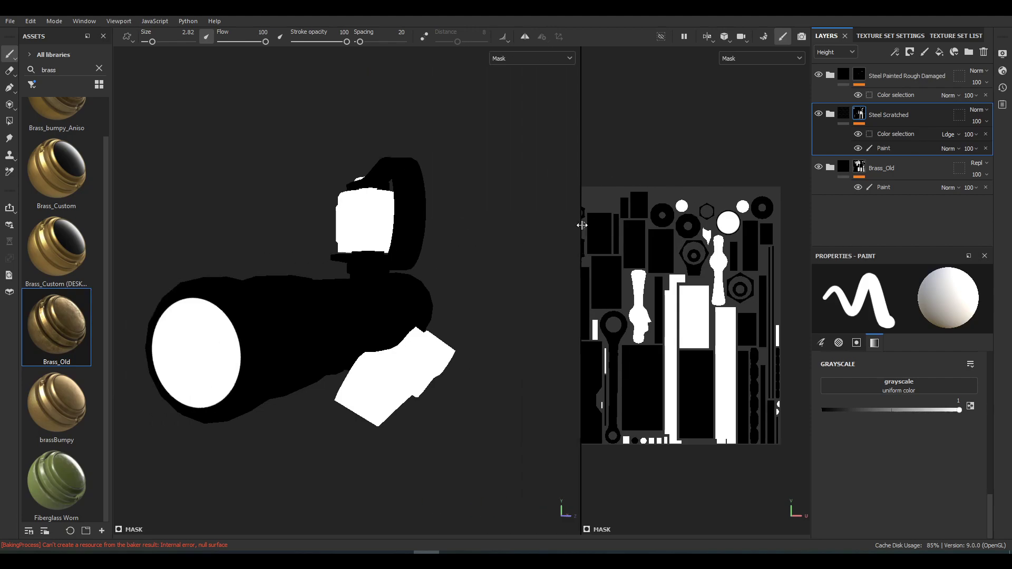
Return to the full material view and add the Black Plastic Dirty smart material above the Steel Painted Rough Damaged layer
key("m")
left_click_drag(466, 228, 280, 238, "alt")
left_click_drag(277, 255, 390, 231, "alt")
left_click(952, 78)
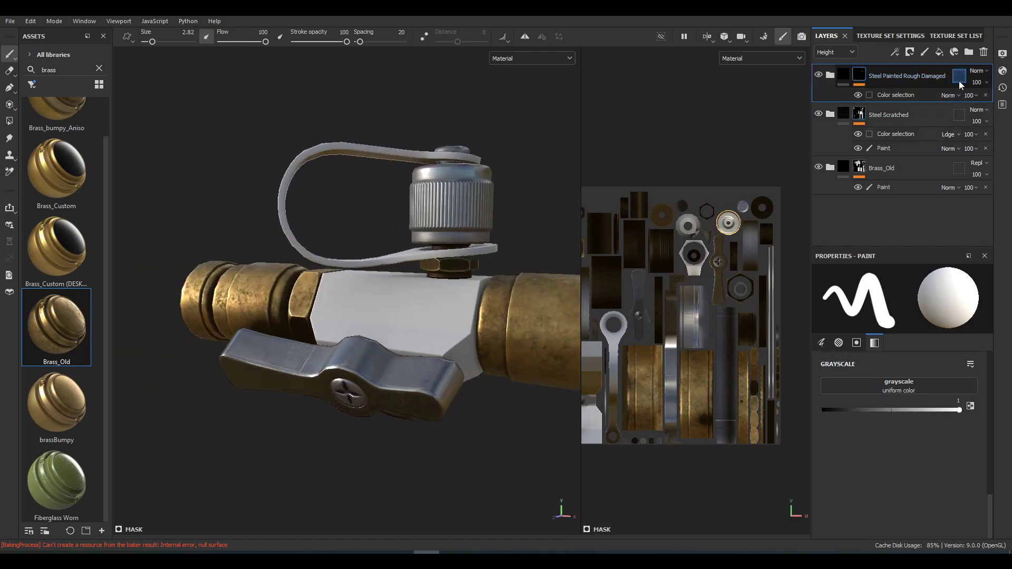
left_click(97, 69)
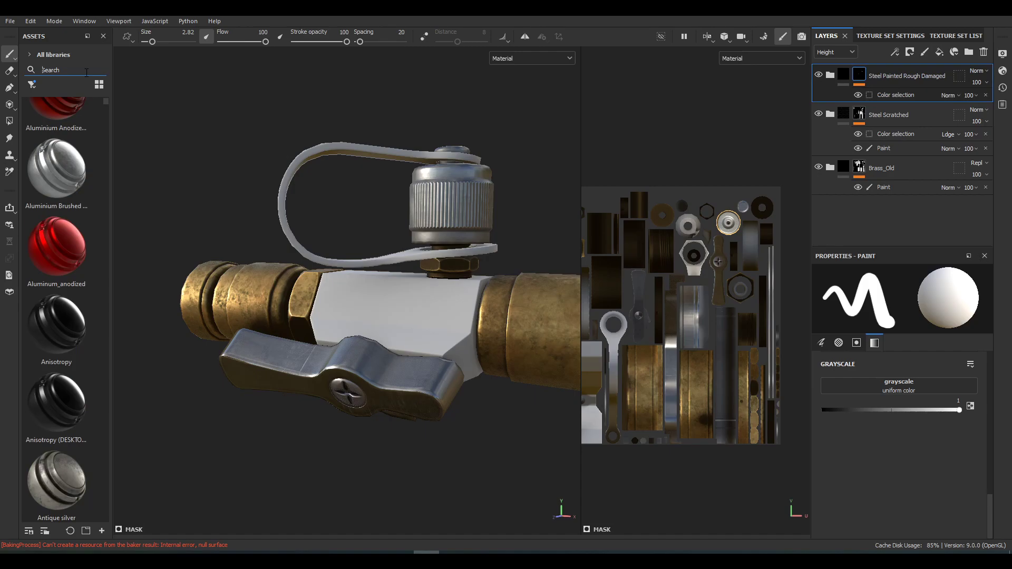
type("plastic")
mouse_move(56, 113)
left_mouse_down()
mouse_move(728, 67)
mouse_move(883, 68)
left_mouse_up()
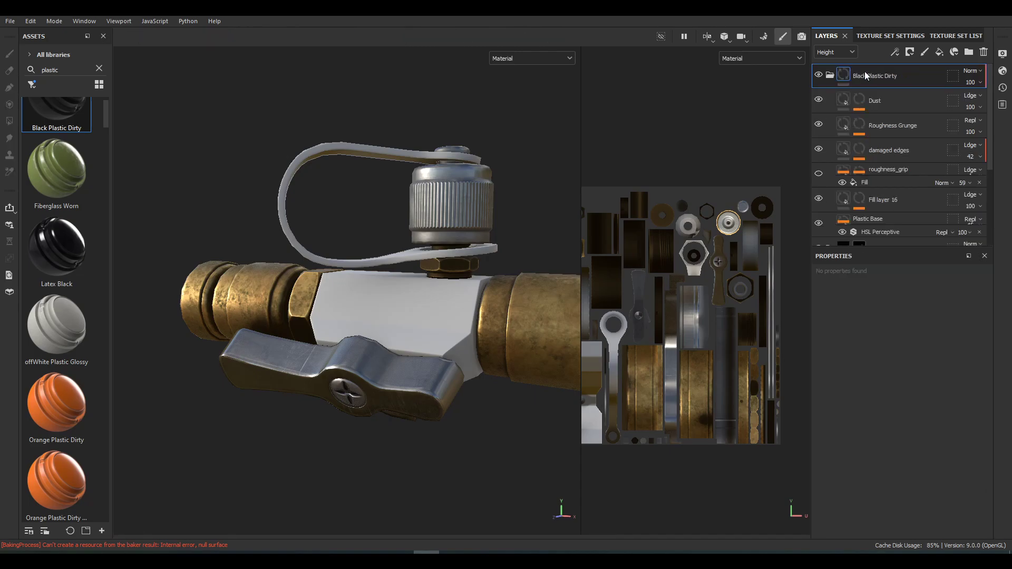
Add a black mask with a paint effect to the Black Plastic Dirty layer
mouse_move(843, 77)
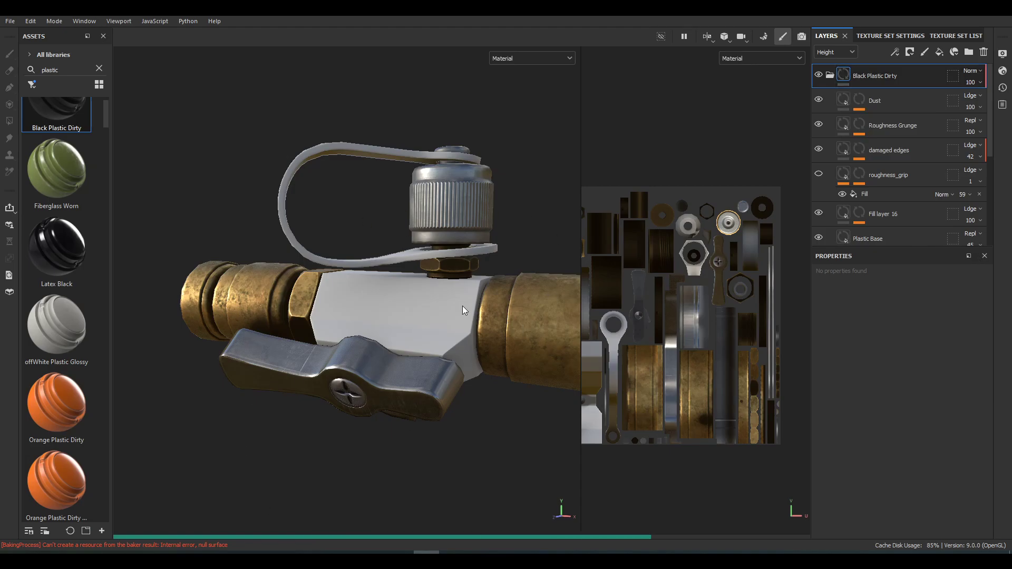
right_click(849, 76)
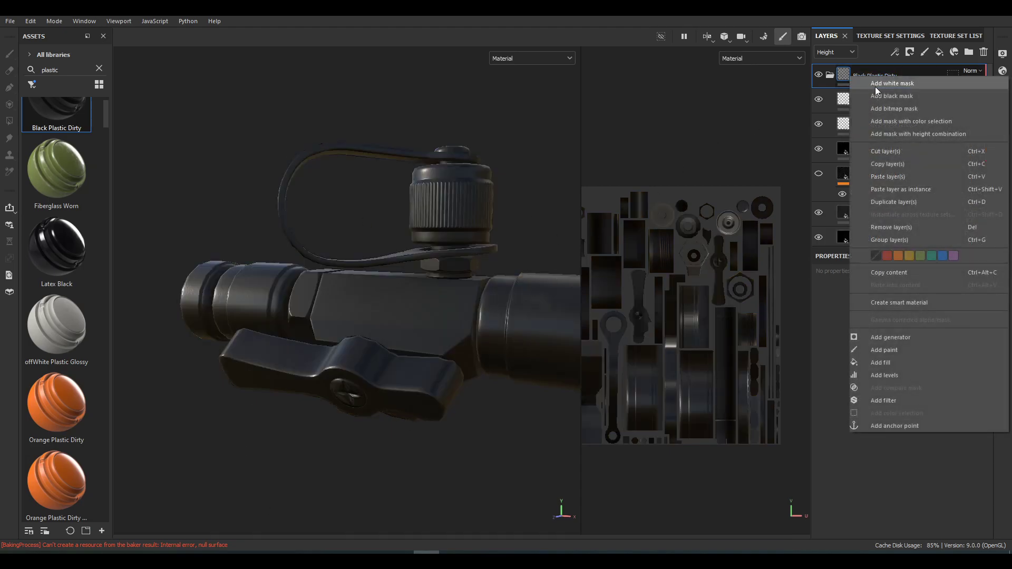
left_click(885, 90)
right_click(858, 73)
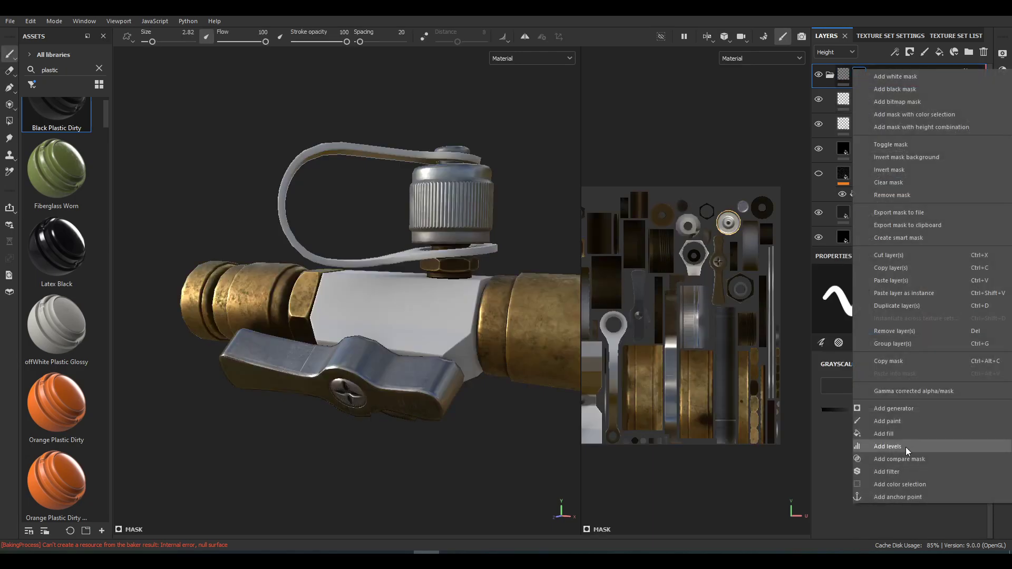
left_click(890, 421)
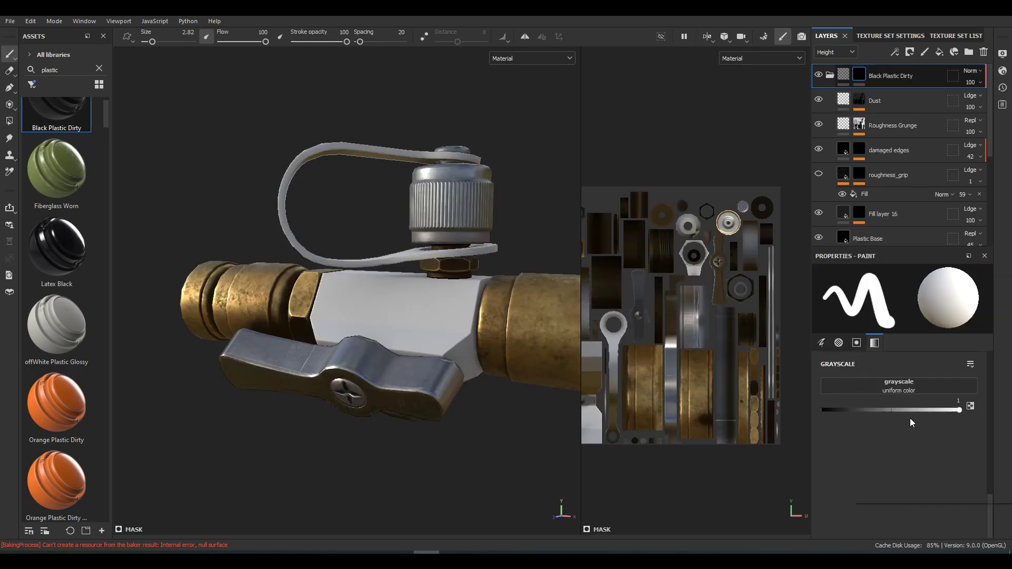
Mesh-fill the faceted valve body and the looped cap strap in the Black Plastic Dirty mask and switch to the Paint tool
left_click(9, 121)
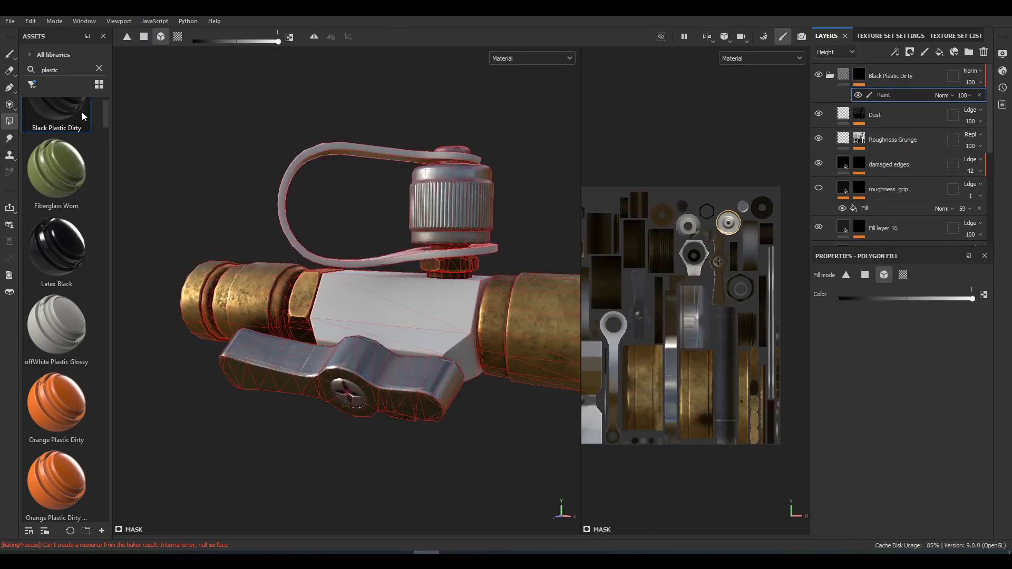
left_click(401, 301)
left_click(387, 259)
left_click_drag(408, 289, 382, 245, "alt")
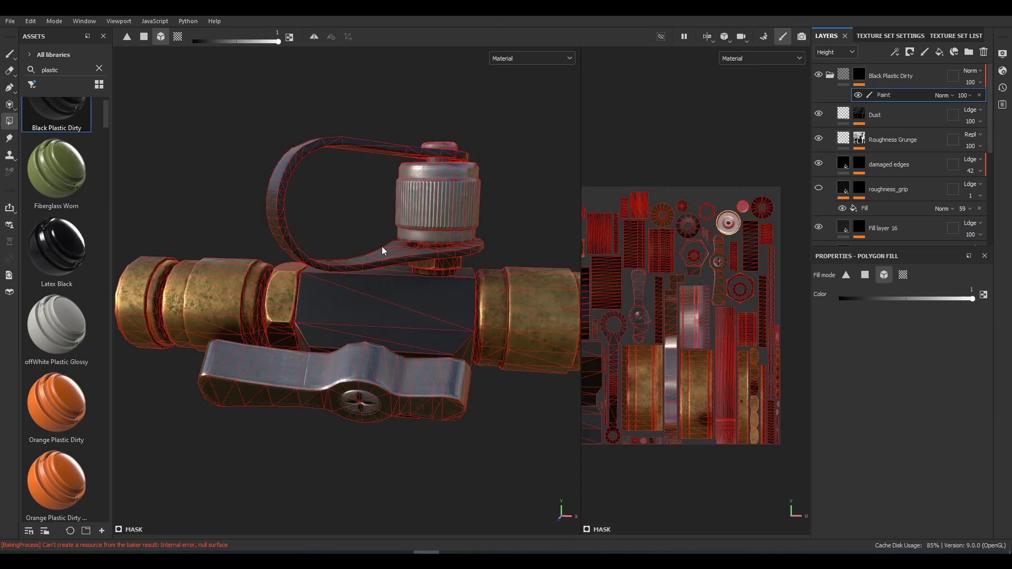
left_click(10, 54)
scroll(411, 304, "down", 3)
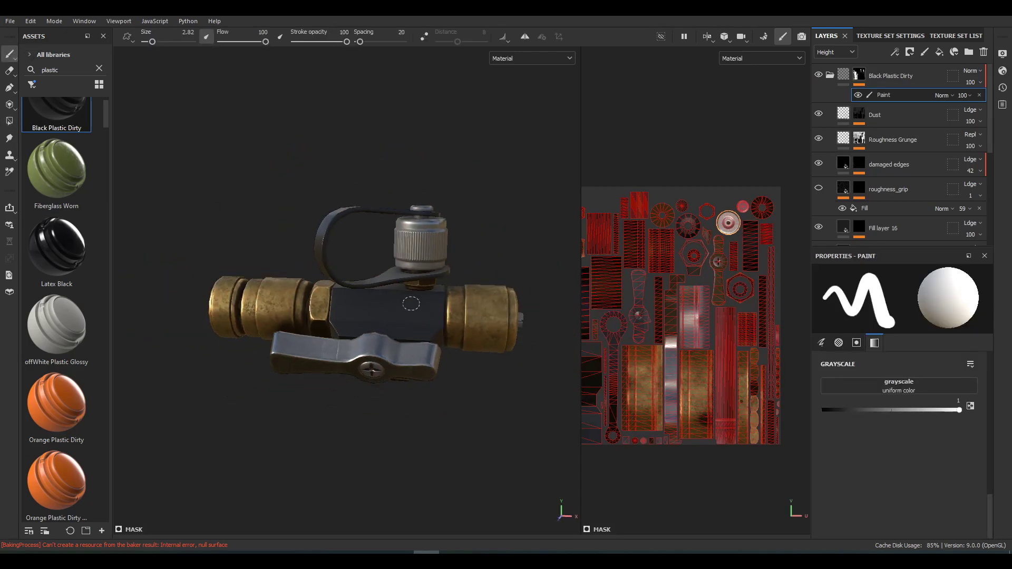
left_click_drag(411, 303, 331, 299, "alt")
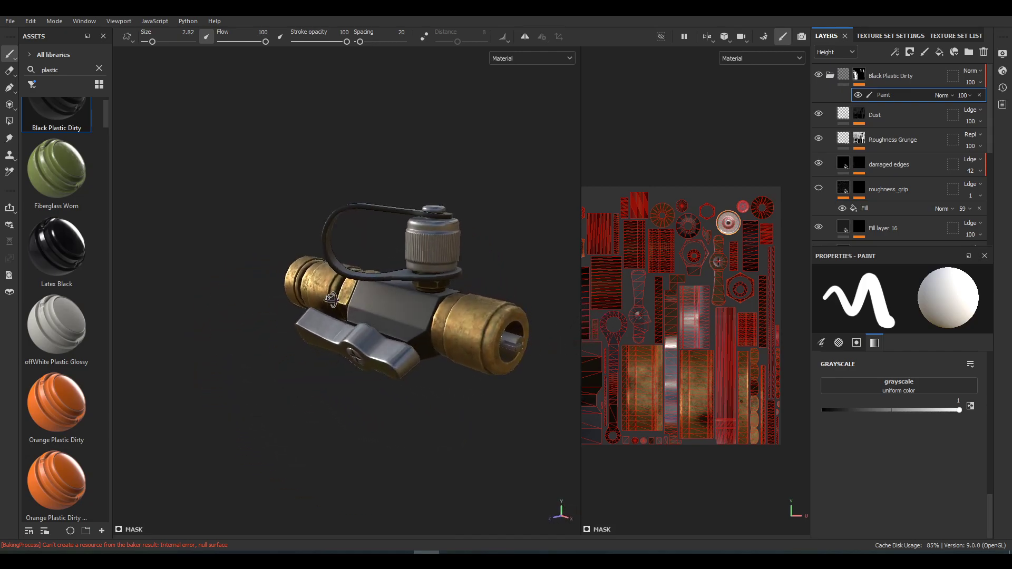
scroll(331, 299, "up", 5)
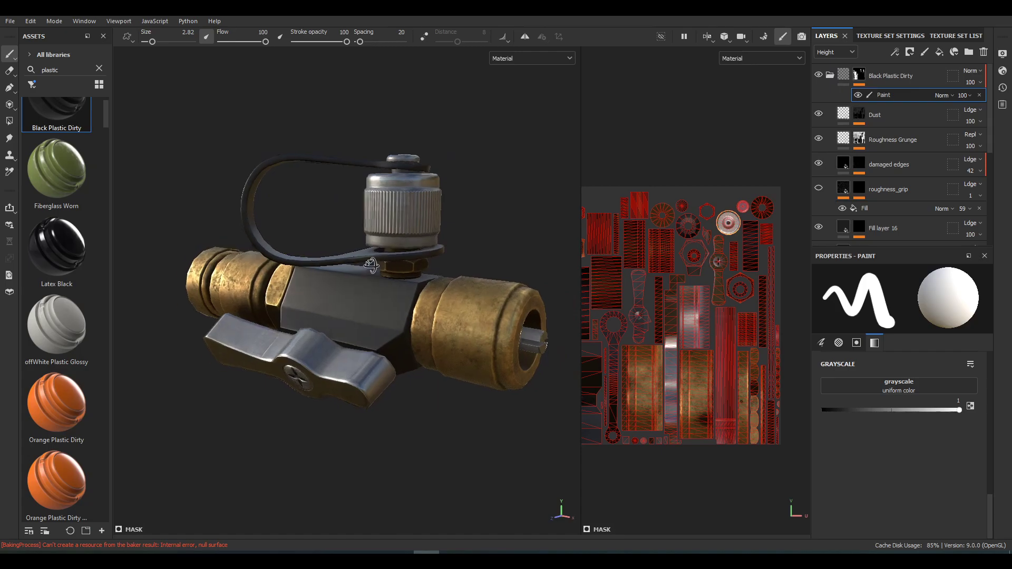
left_click_drag(371, 265, 326, 253, "alt")
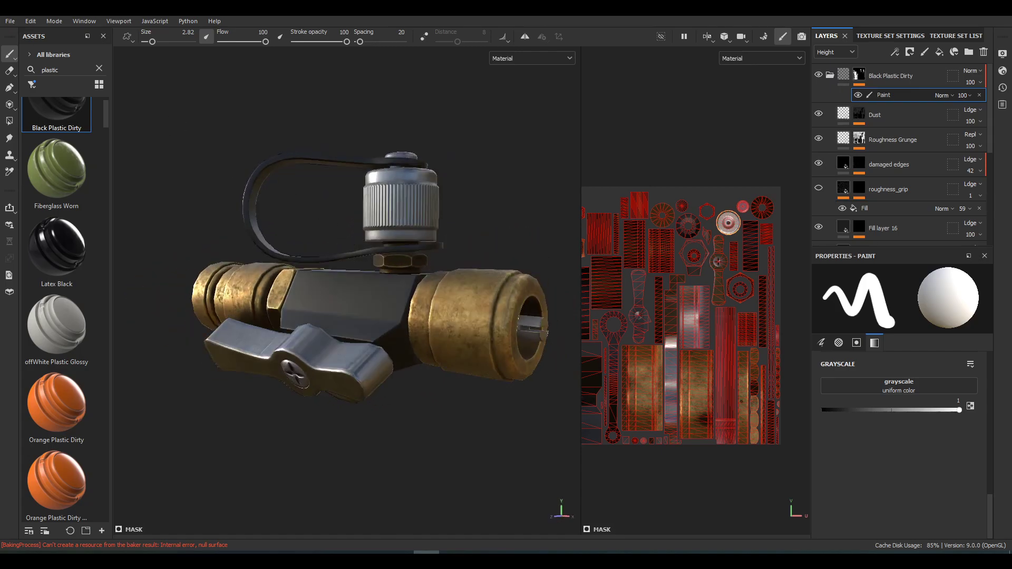
Open the texture export settings and set the output directory to a new folder named New inside Demo Textures
left_click(10, 21)
left_click(63, 193)
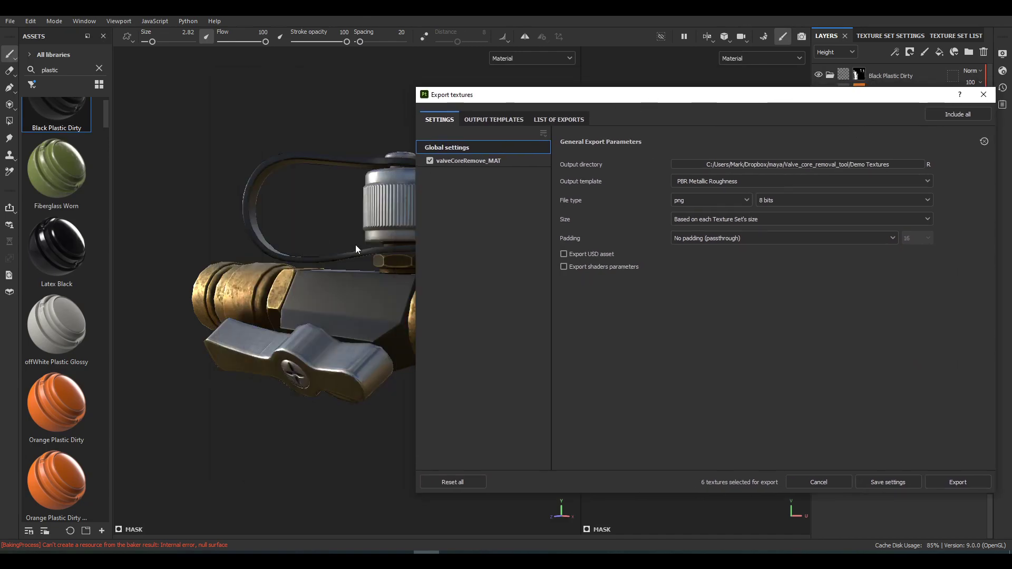
left_click_drag(729, 96, 442, 67)
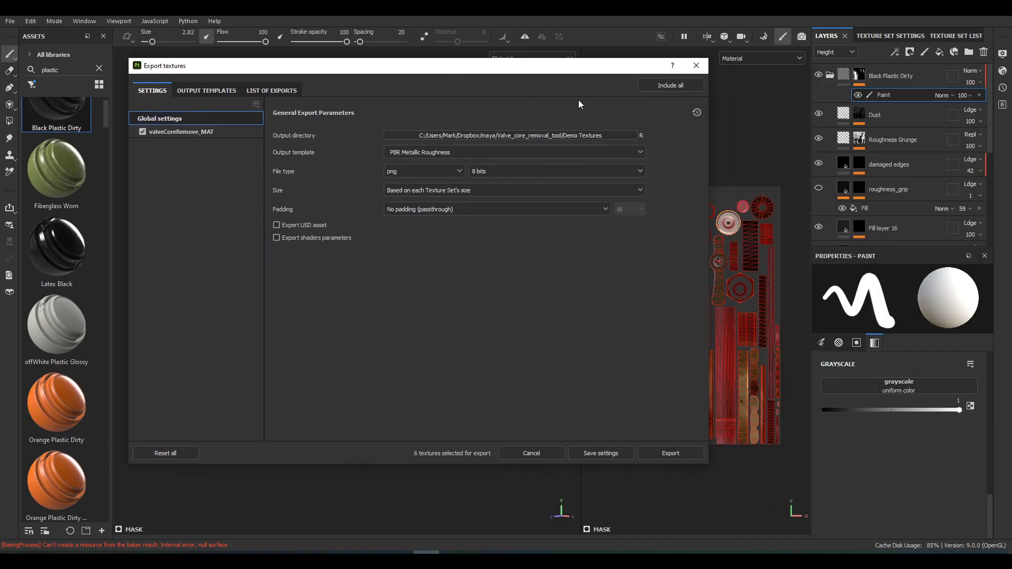
left_click(599, 136)
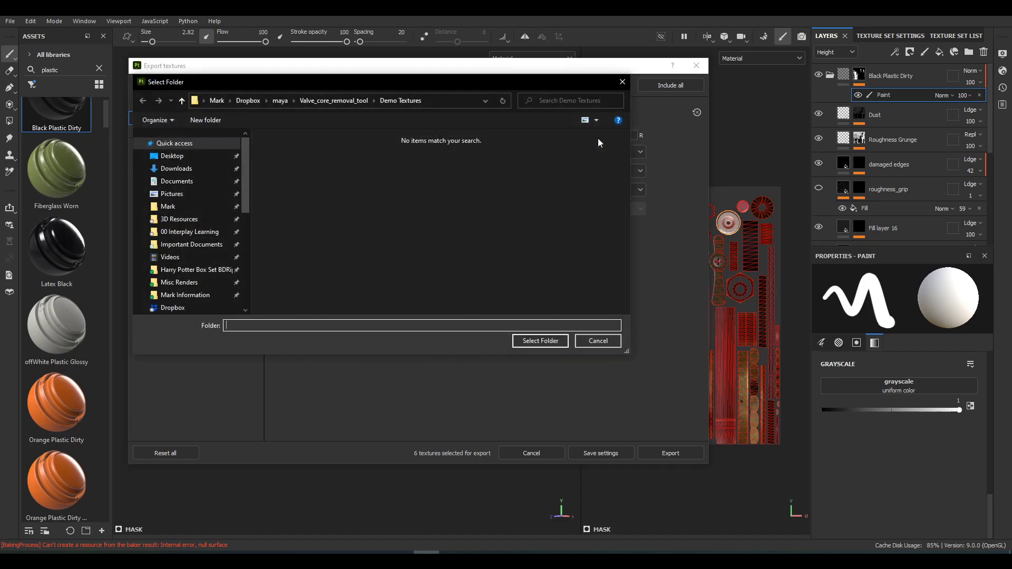
left_click(207, 120)
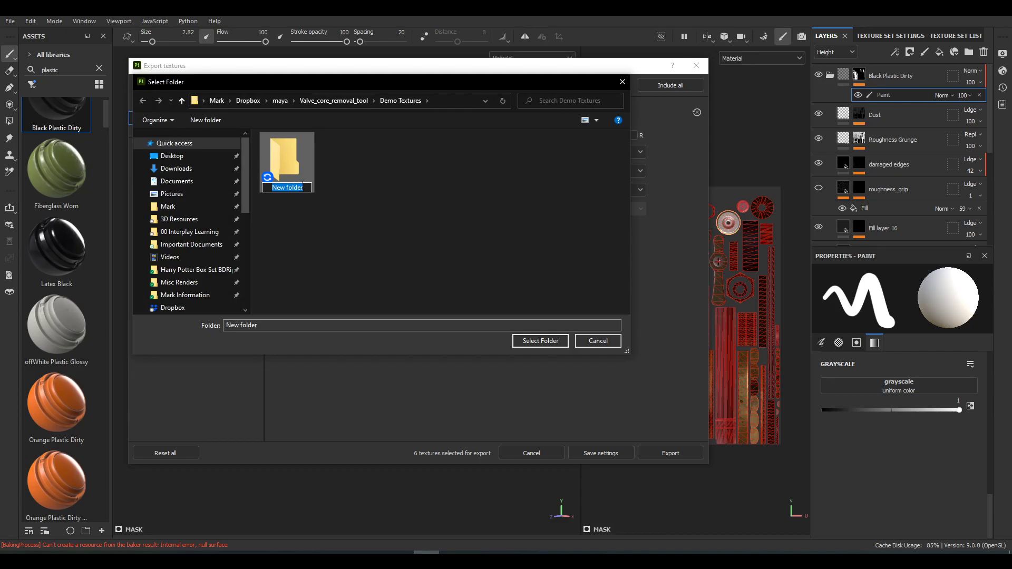
type("New")
key("Return")
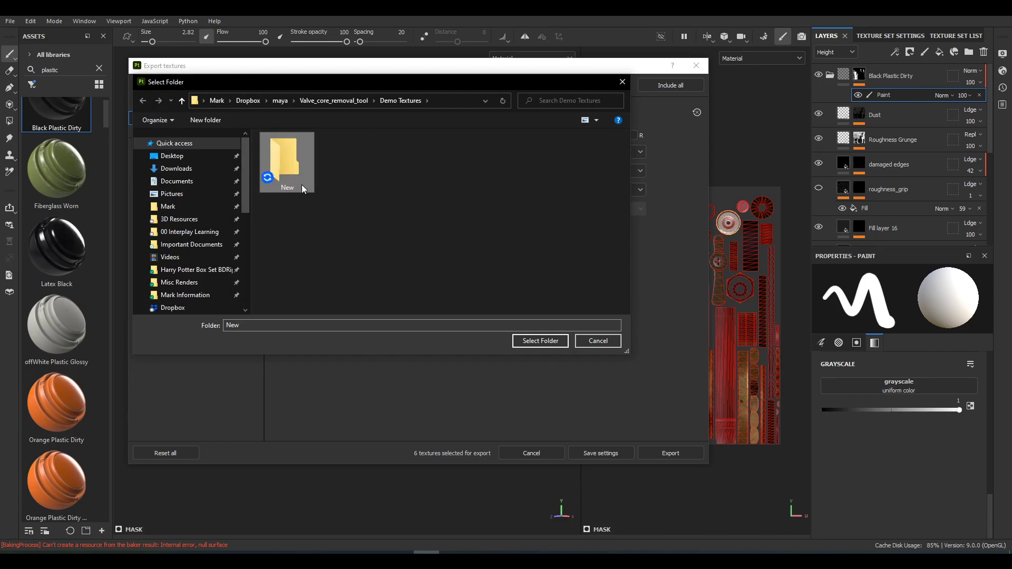
double_click(302, 184)
left_click(540, 341)
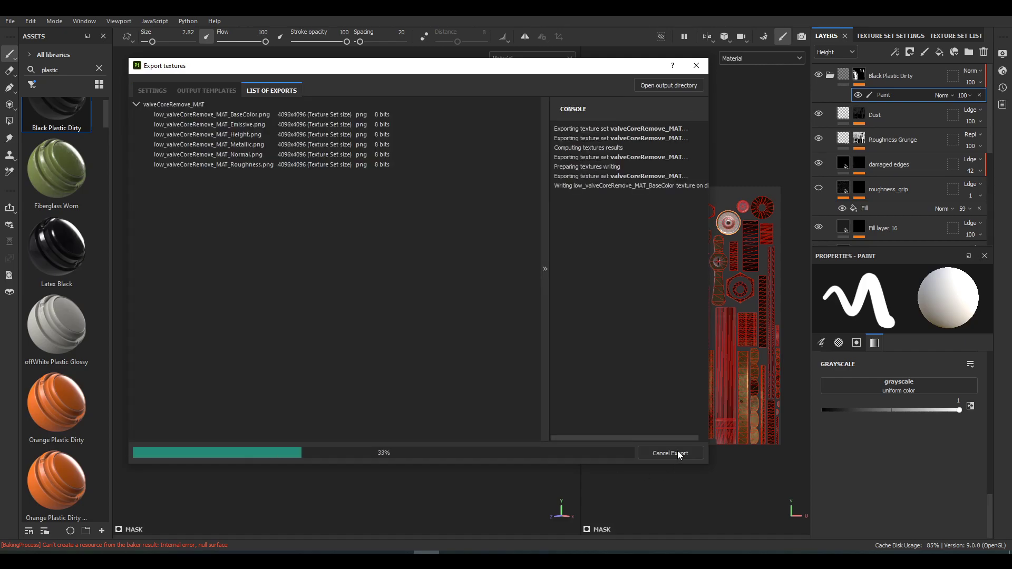
Export the valveCoreRemove_MAT textures as 8-bit PNGs with the PBR Metallic Roughness template and check the files in the output folder
left_click(678, 451)
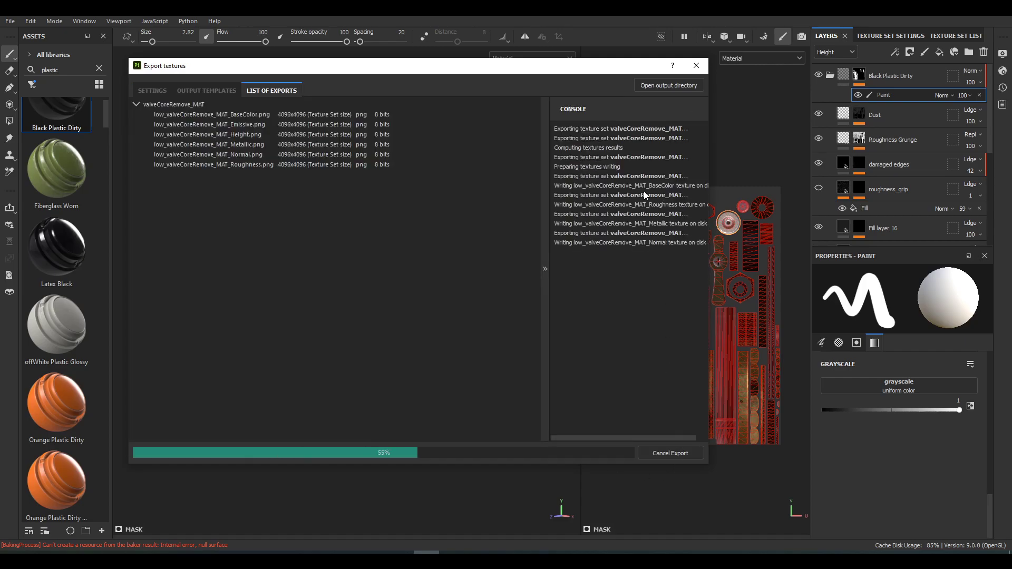
left_click(663, 85)
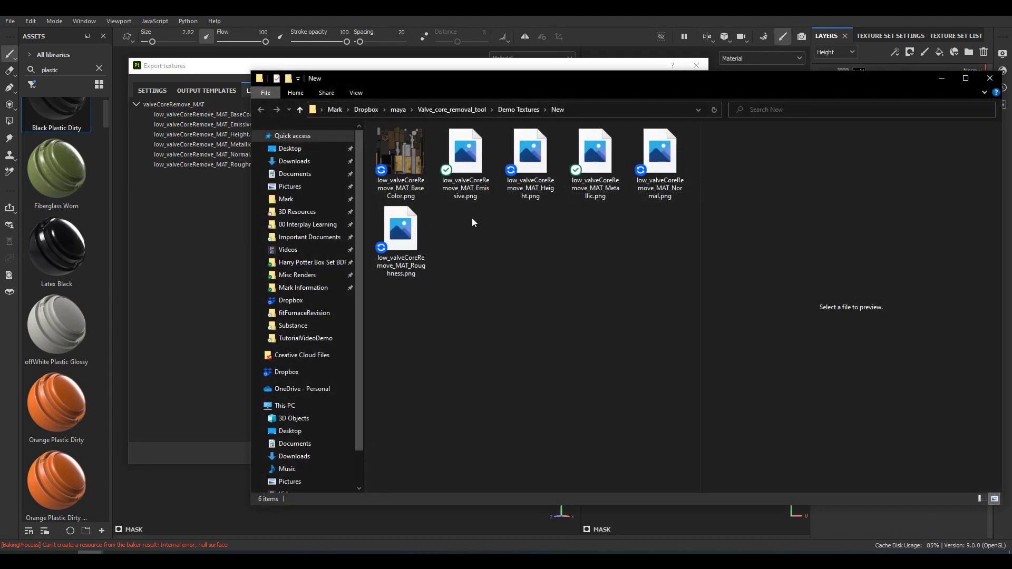
left_click_drag(680, 281, 402, 129)
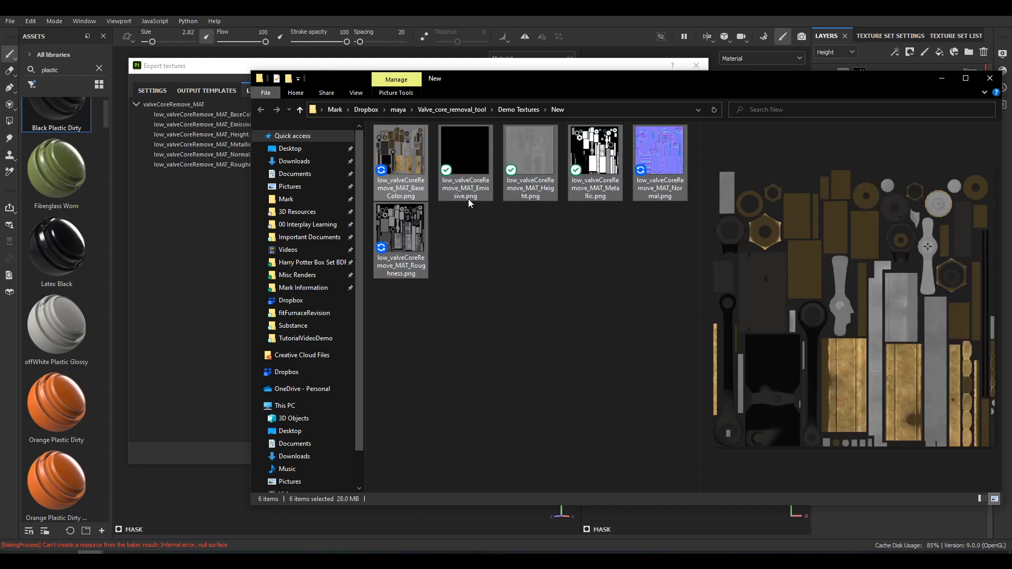
left_click(341, 65)
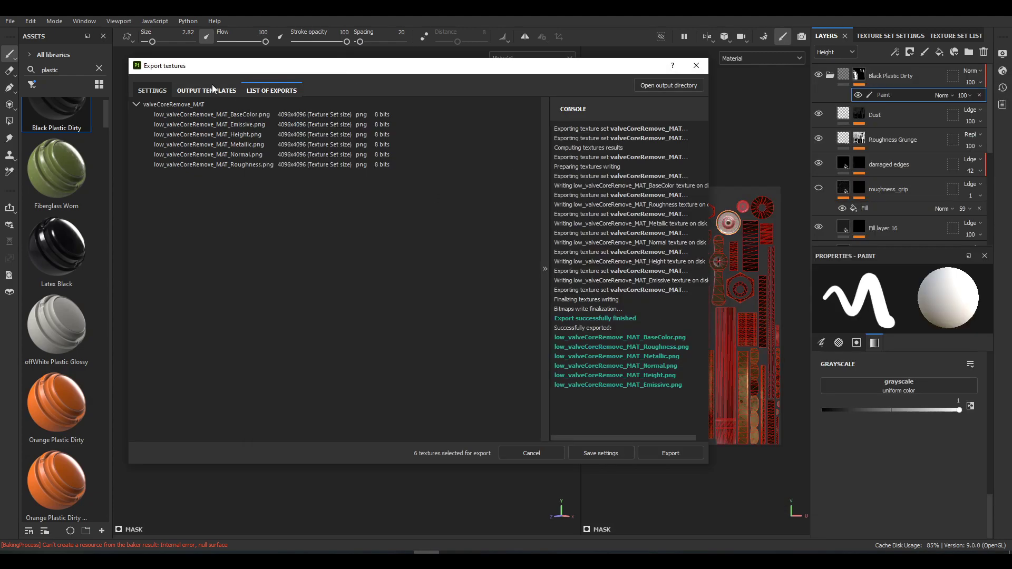
Look through the export output template presets and return to the general export settings
left_click(152, 90)
left_click(205, 90)
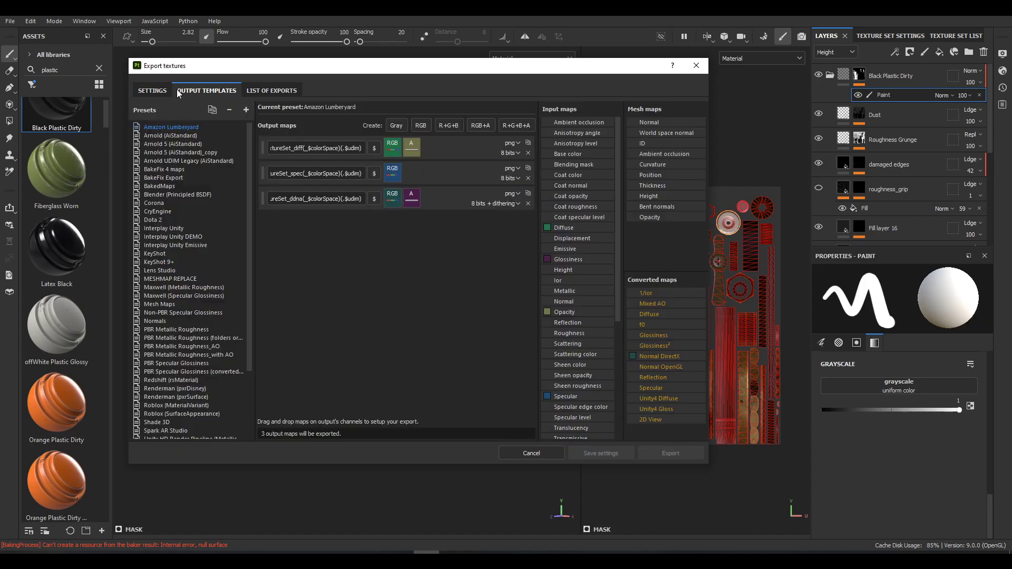
left_click(146, 93)
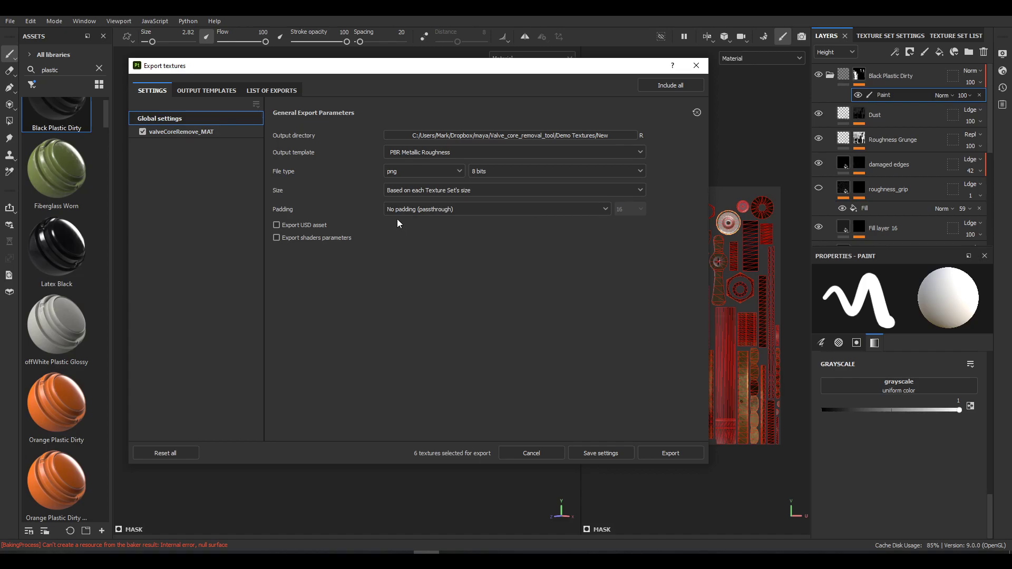
Set the export padding to Dilation infinite and save the export settings
mouse_move(418, 207)
left_click(429, 207)
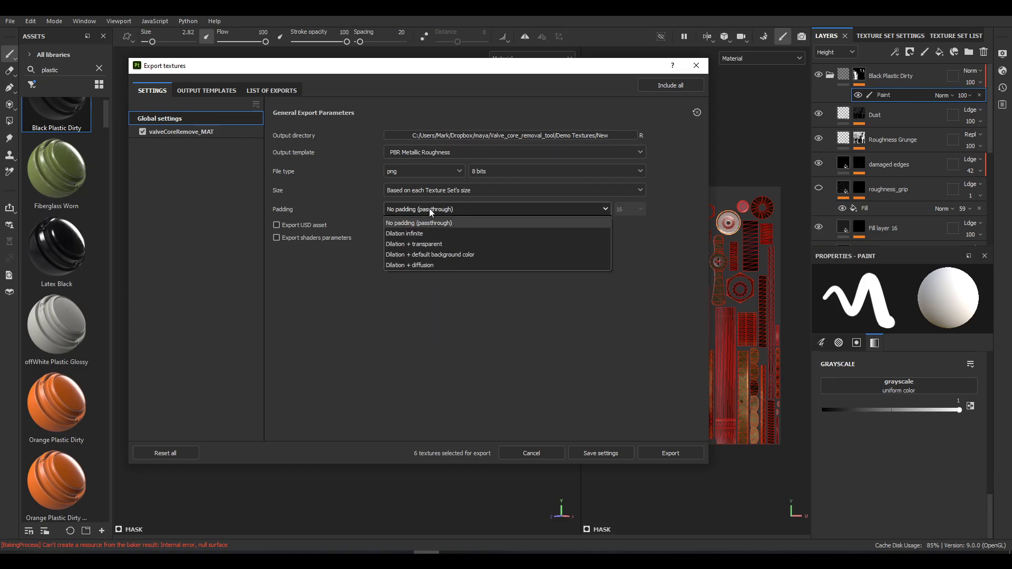
left_click(426, 234)
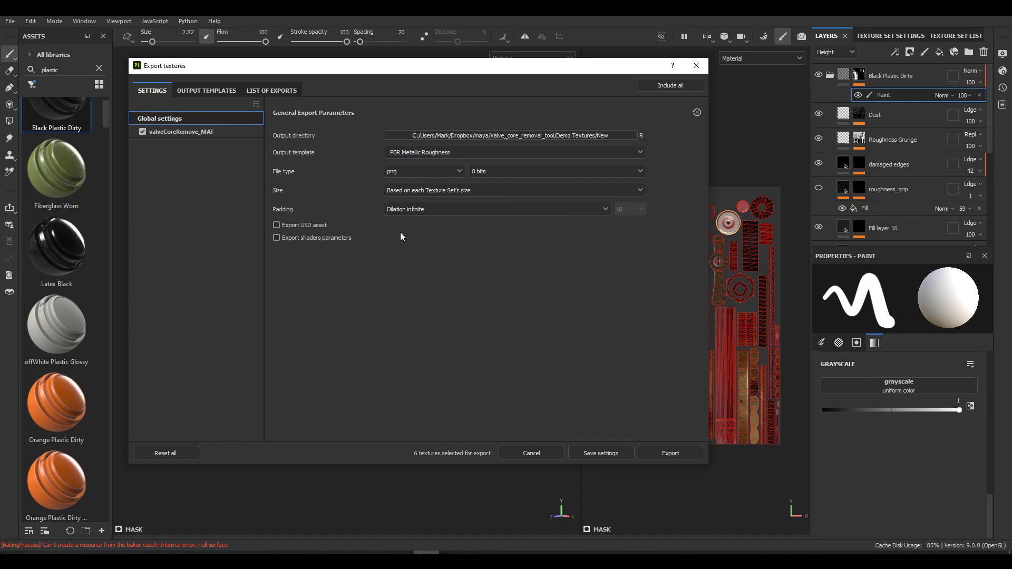
left_click(406, 213)
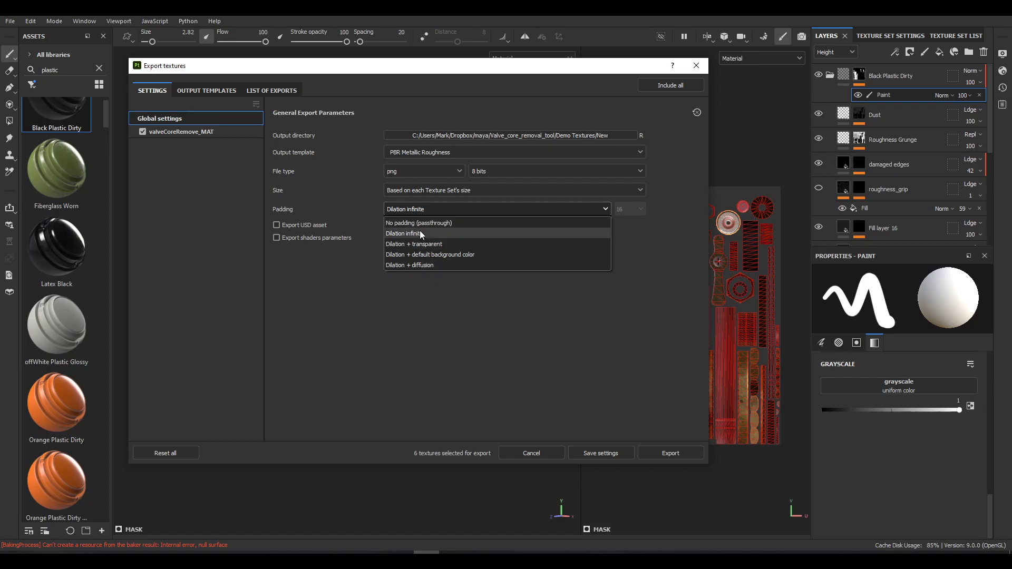
left_click(419, 233)
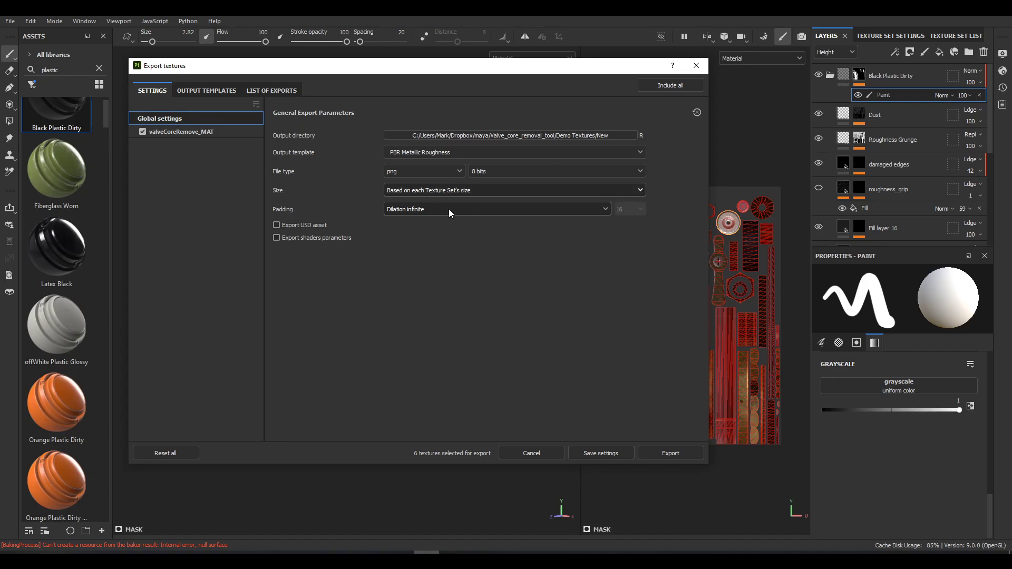
left_click(409, 210)
left_click(406, 210)
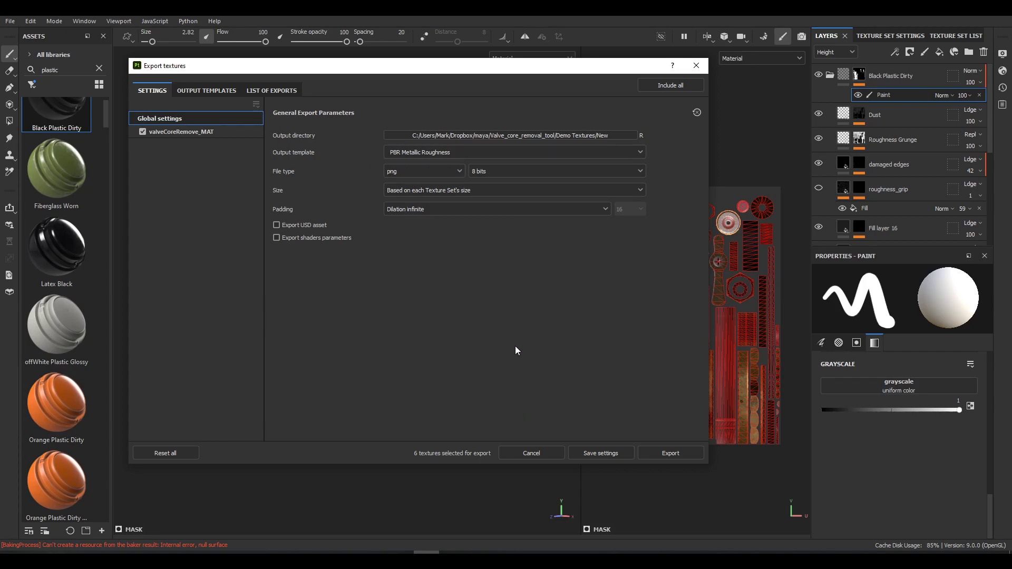
left_click_drag(560, 68, 389, 75)
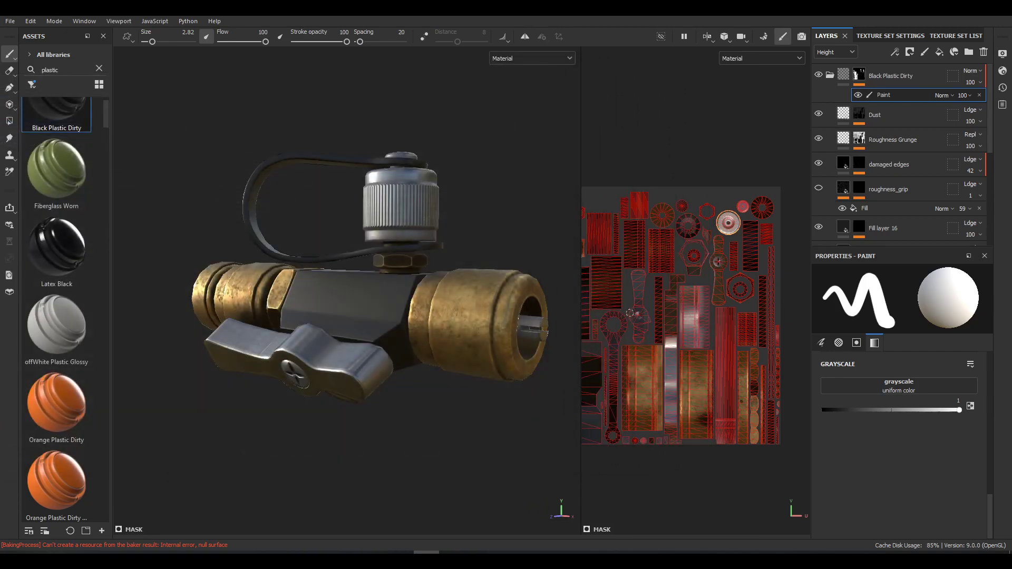
left_click(454, 463)
Examine the edges and surrounding gaps of the valve handle's UV island up close in the 2D view
scroll(638, 306, "up", 5)
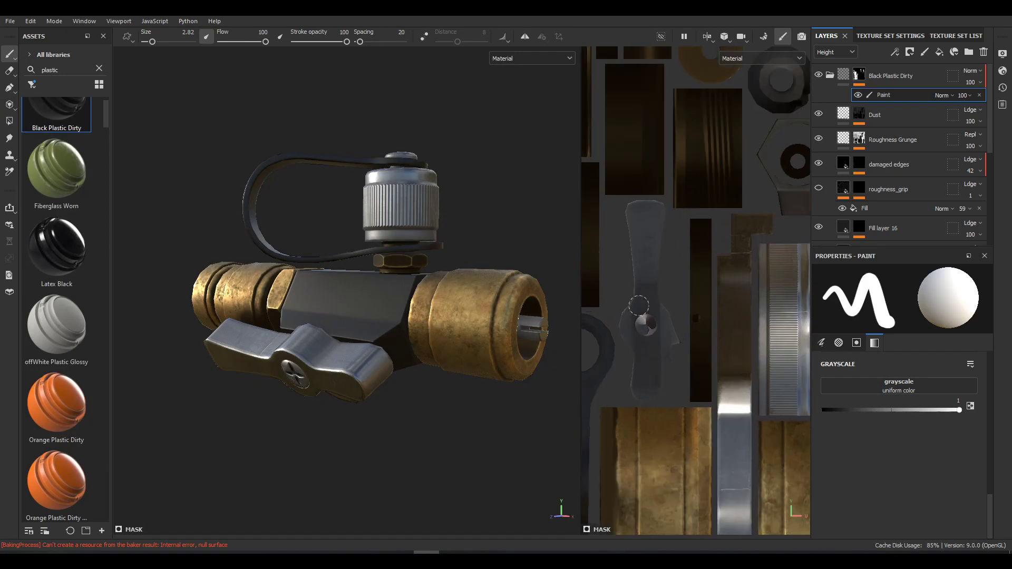
scroll(638, 305, "up", 3)
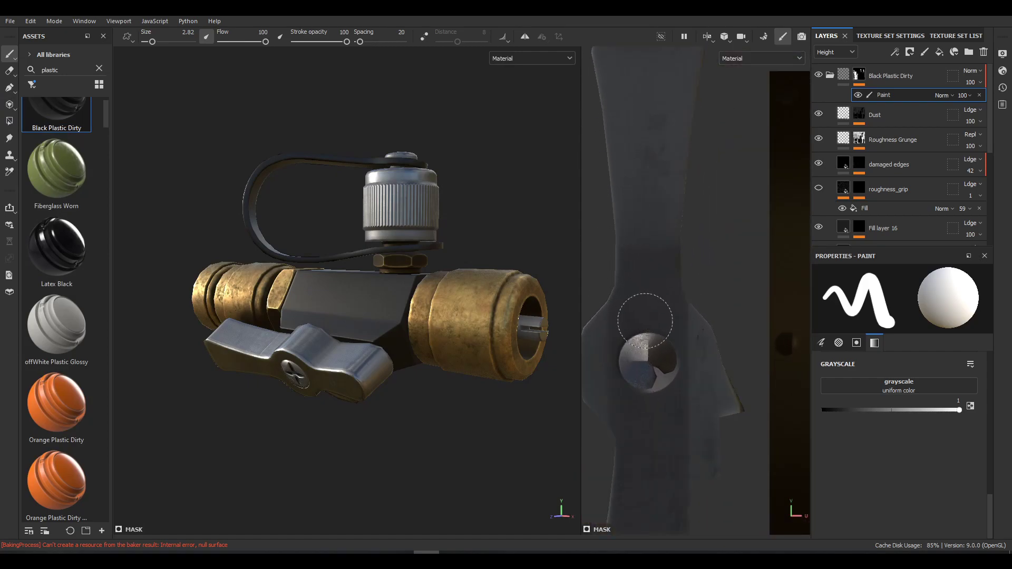
middle_click_drag(622, 295, 711, 286)
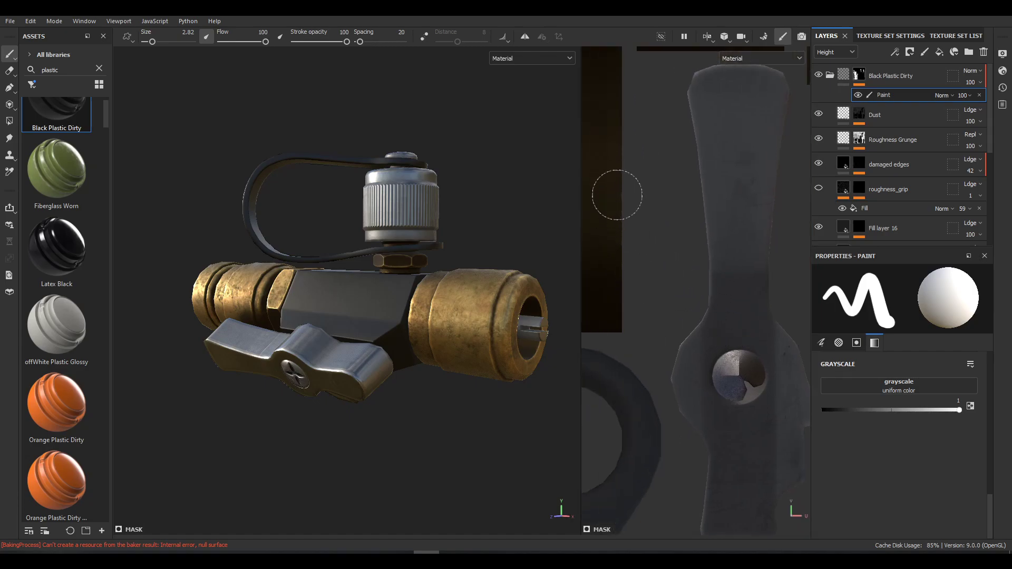
middle_click_drag(636, 344, 673, 346)
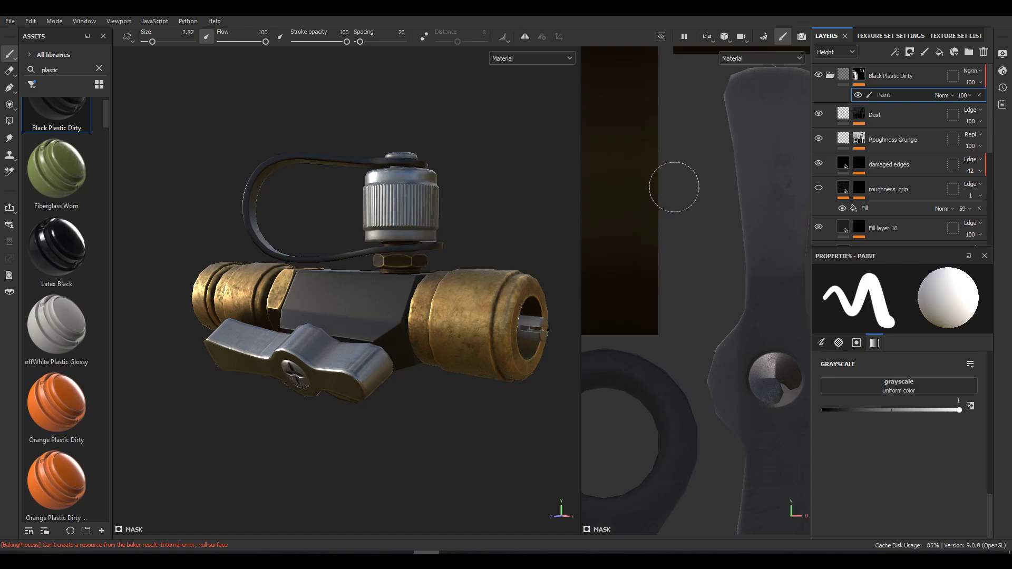
Export the valveCoreRemove_MAT textures with the saved Dilation infinite padding settings and open the output directory
left_click(31, 21)
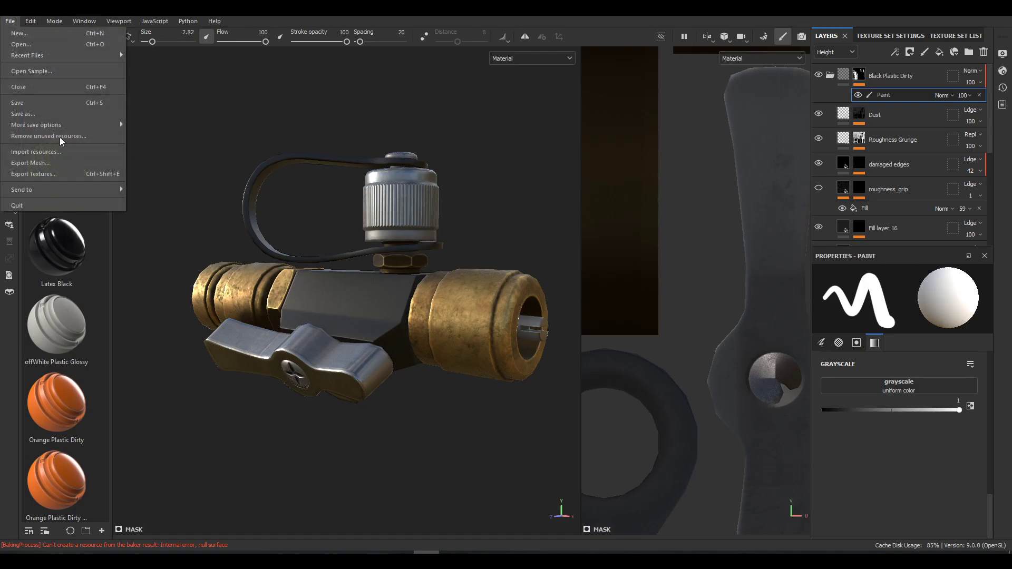
left_click(59, 175)
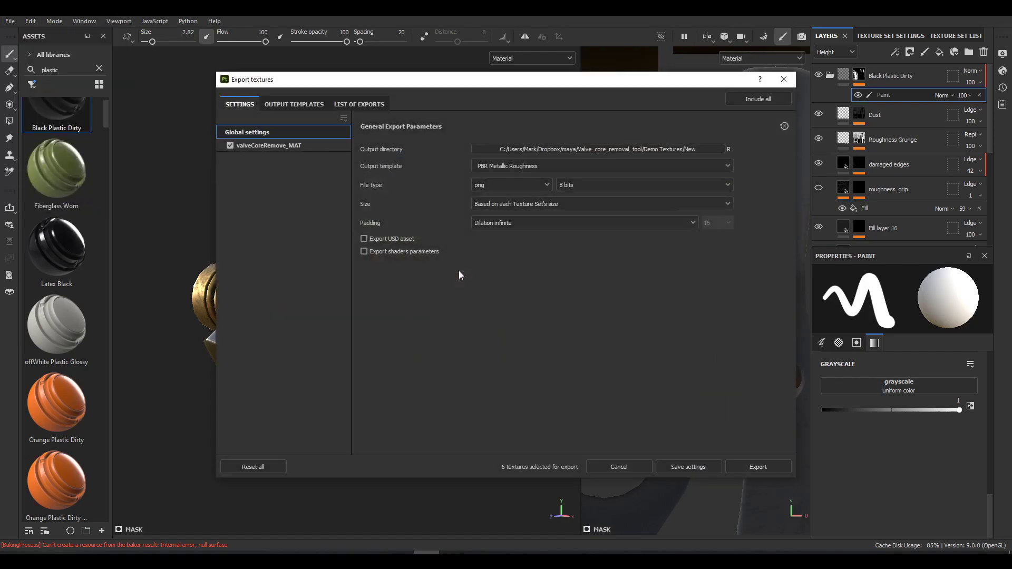
left_click(747, 469)
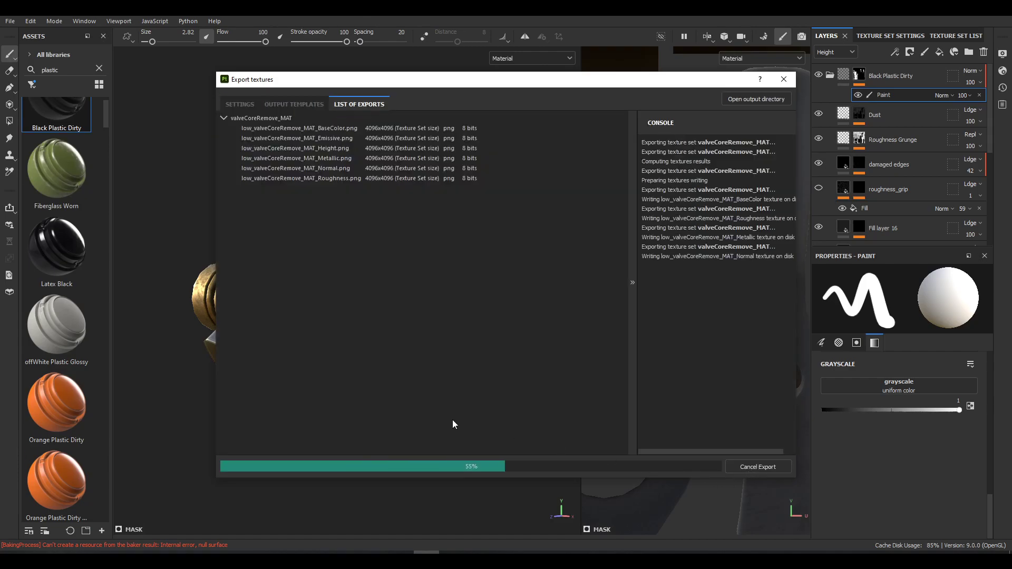
left_click(749, 100)
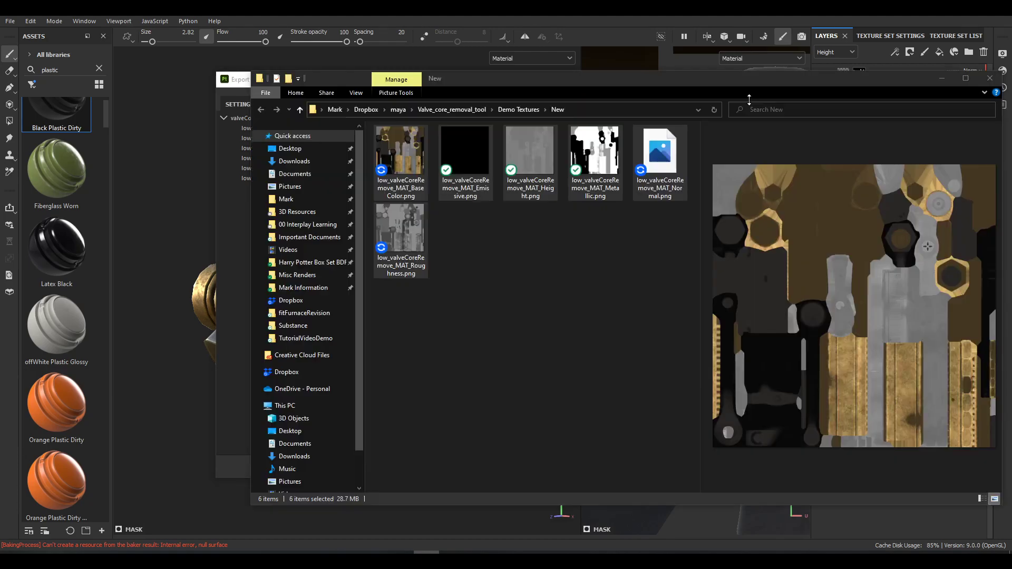
Open the exported low_valveCoreRemove_MAT_BaseColor.png and examine the padding around the valve handle's UV island up close
double_click(400, 156)
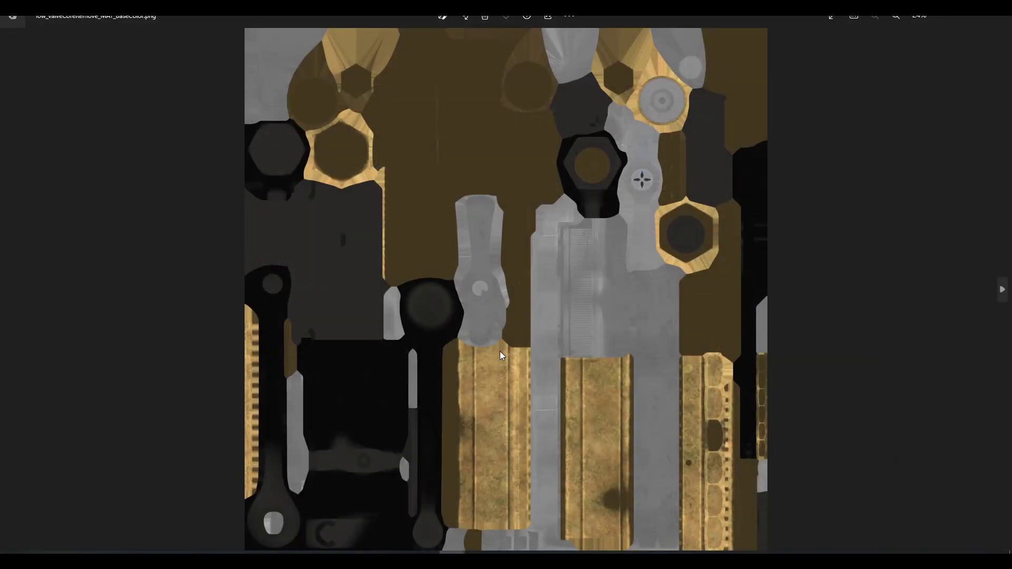
scroll(494, 278, "up", 10)
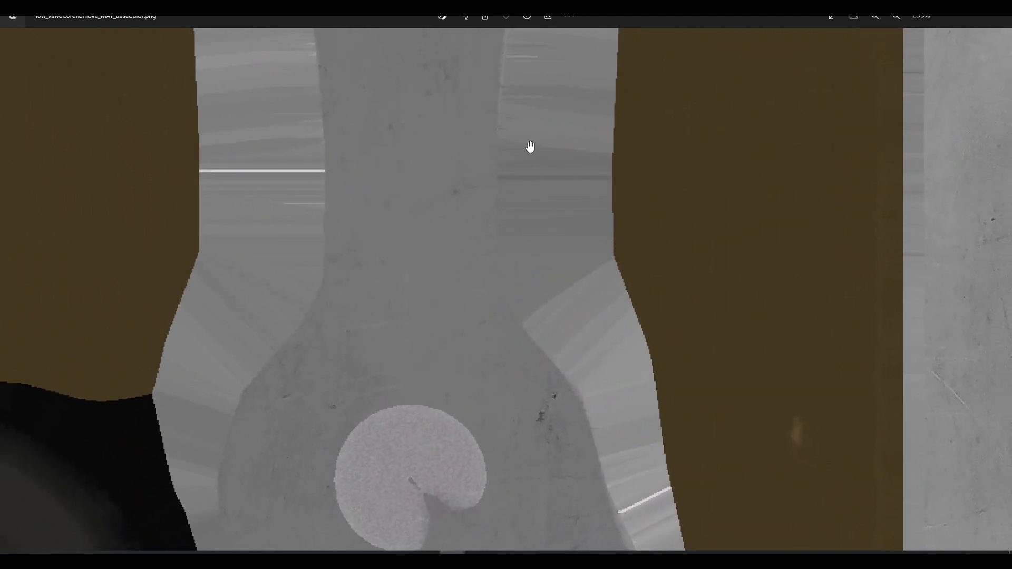
left_click_drag(526, 109, 501, 386)
scroll(582, 281, "down", 5)
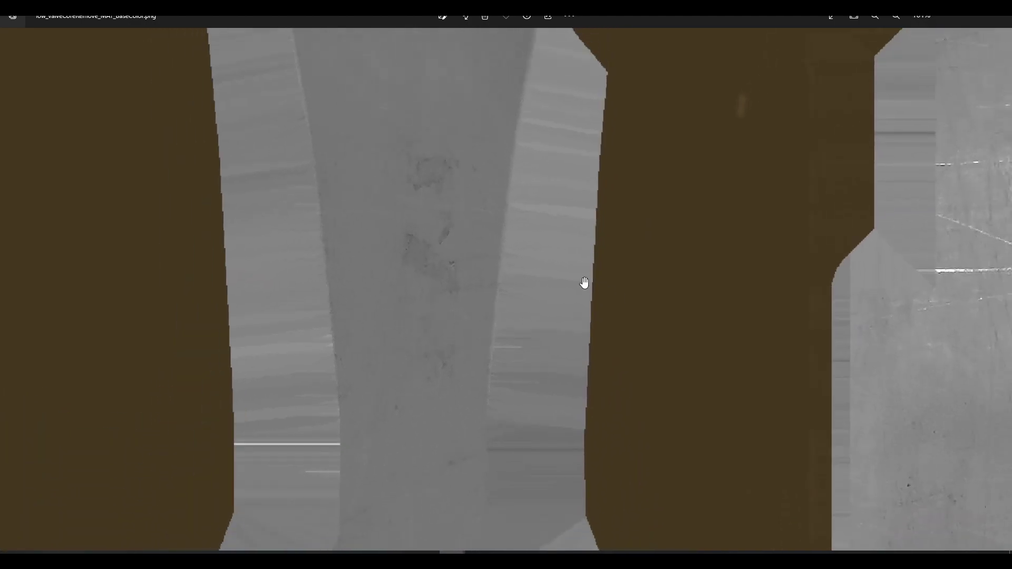
scroll(581, 242, "down", 5)
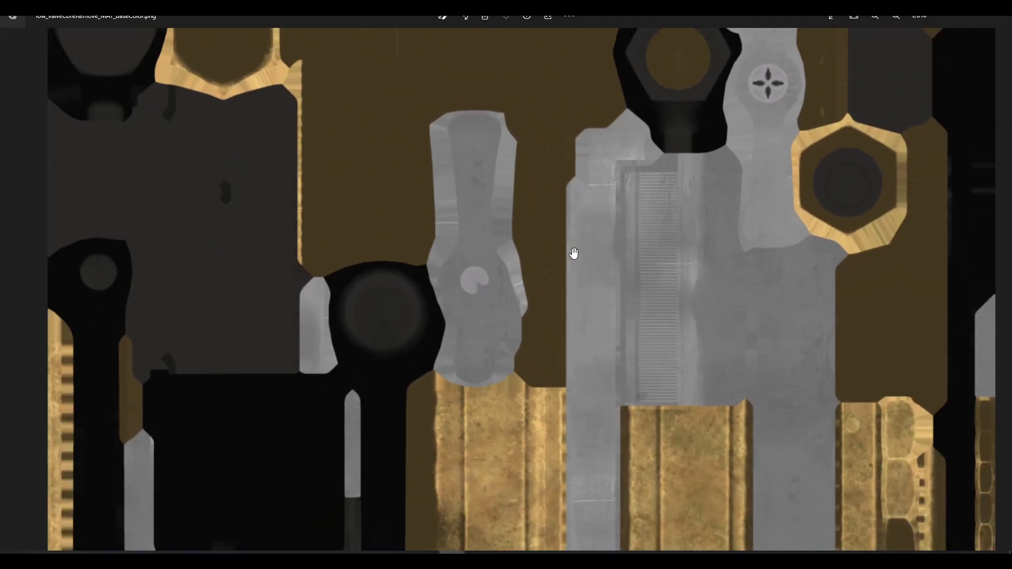